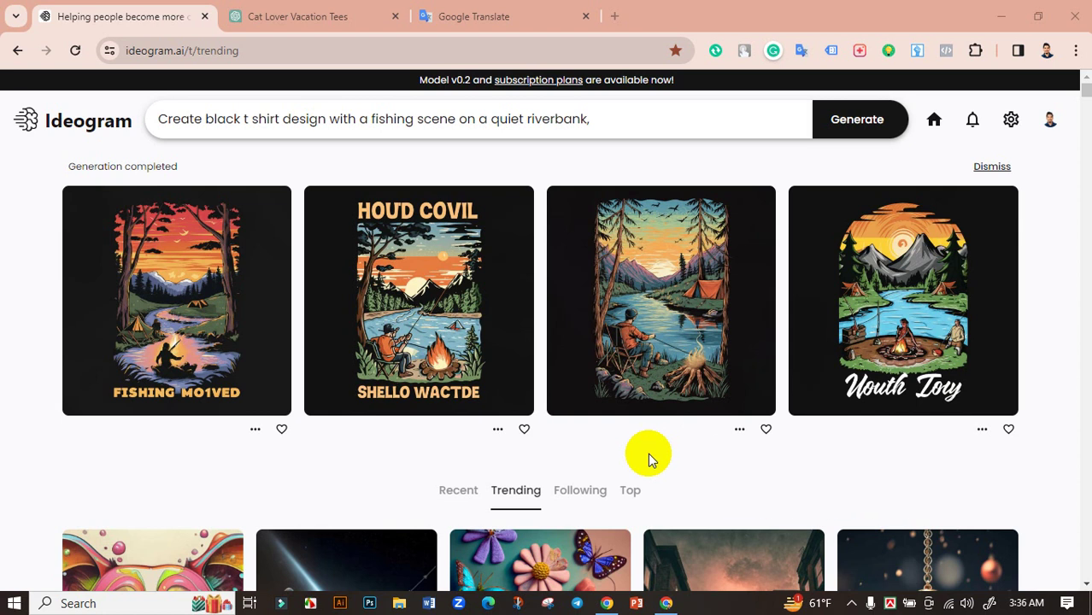
Review the riverbank fishing prompt and generate four black t-shirt designs with bonfire and tent.
left_click(521, 119)
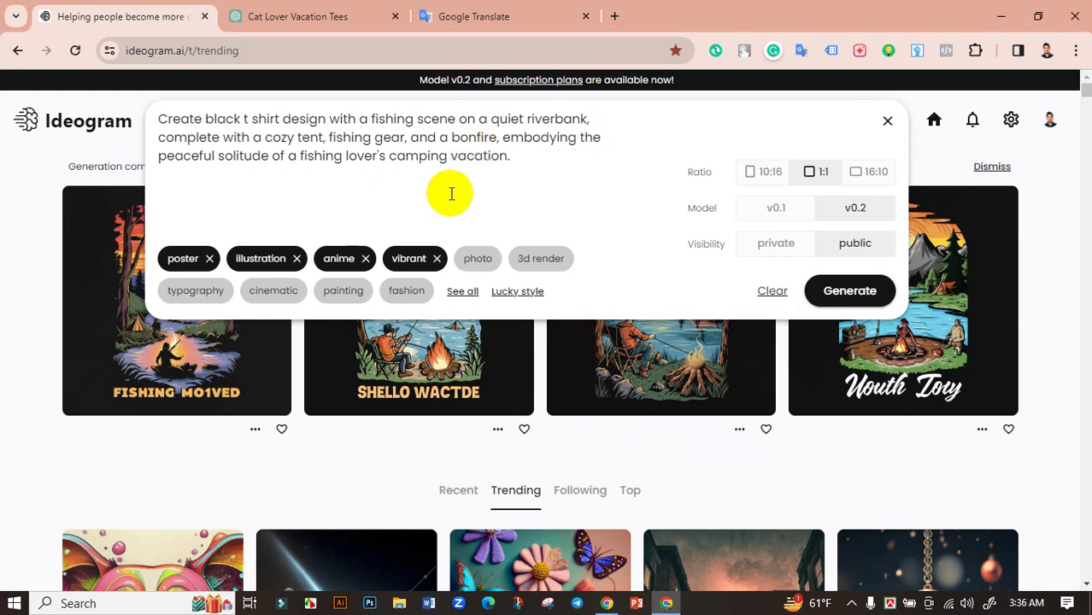
left_click(2, 216)
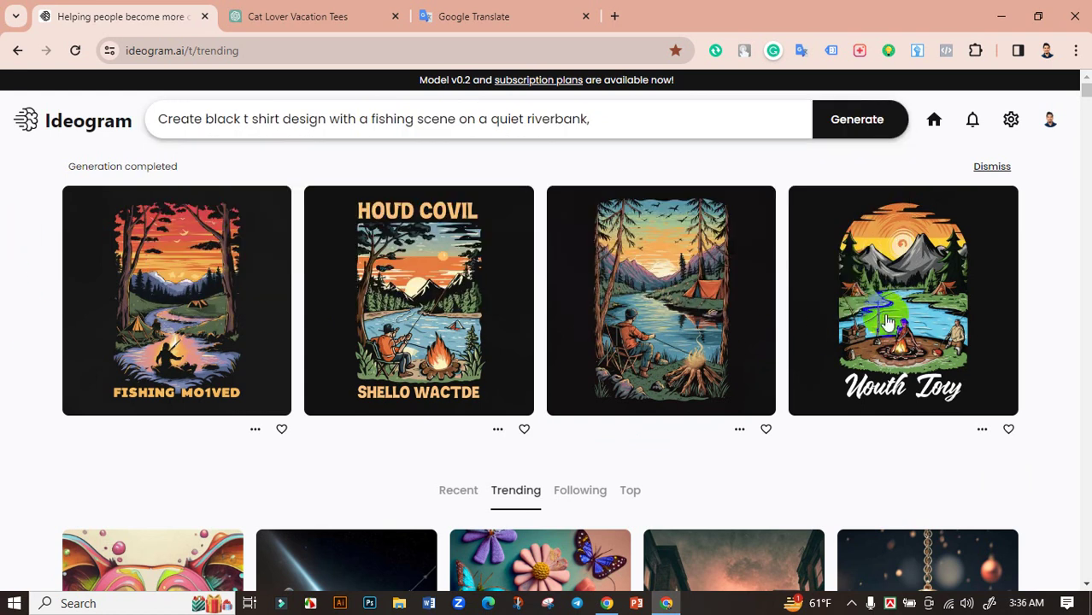
left_click(212, 314)
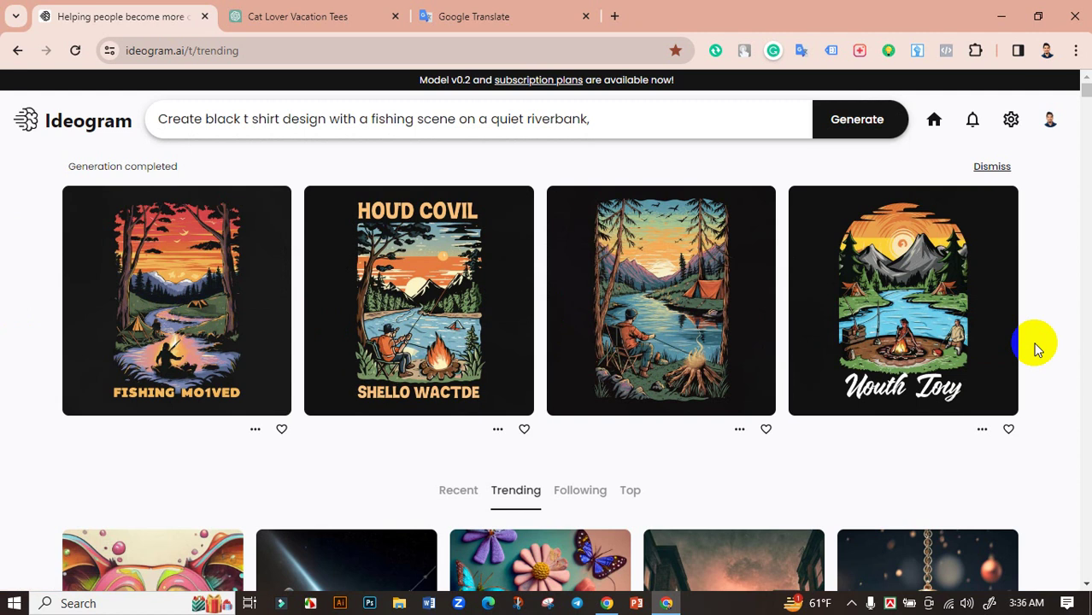
left_click(1003, 354)
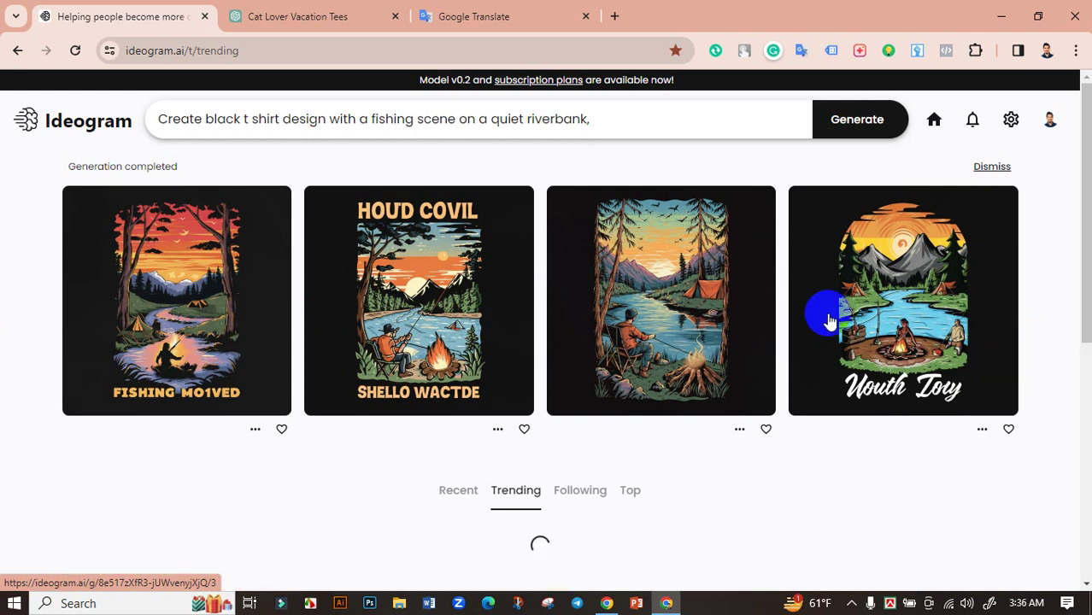
Scroll through the ChatGPT list of prompt ideas to find the kayak idea.
left_click(354, 8)
scroll(575, 246, "up", 3)
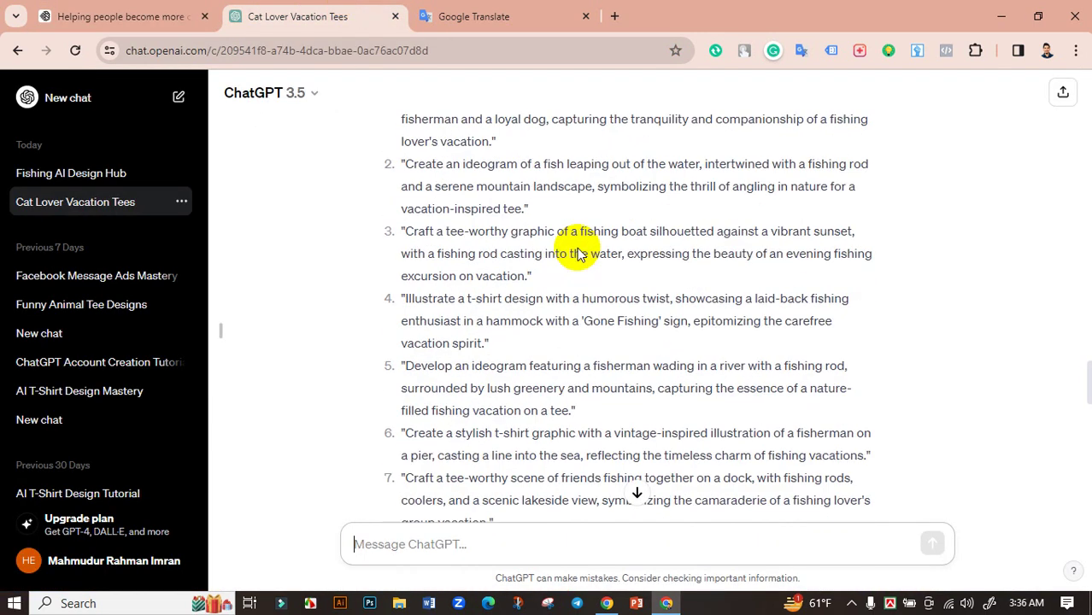
scroll(579, 248, "up", 1)
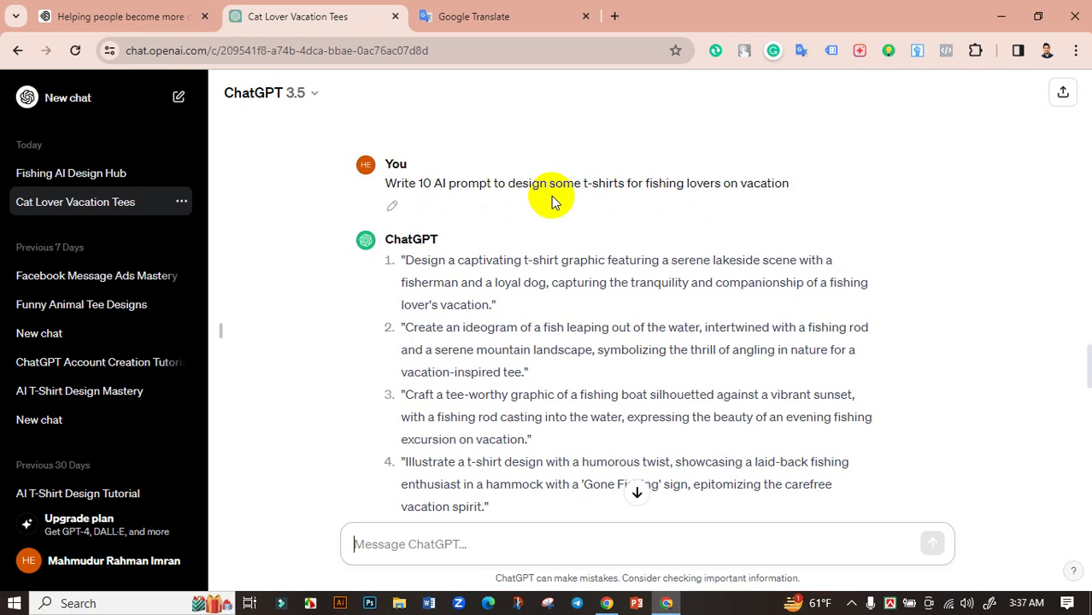
scroll(551, 224, "down", 1)
scroll(487, 232, "down", 1)
scroll(496, 232, "down", 2)
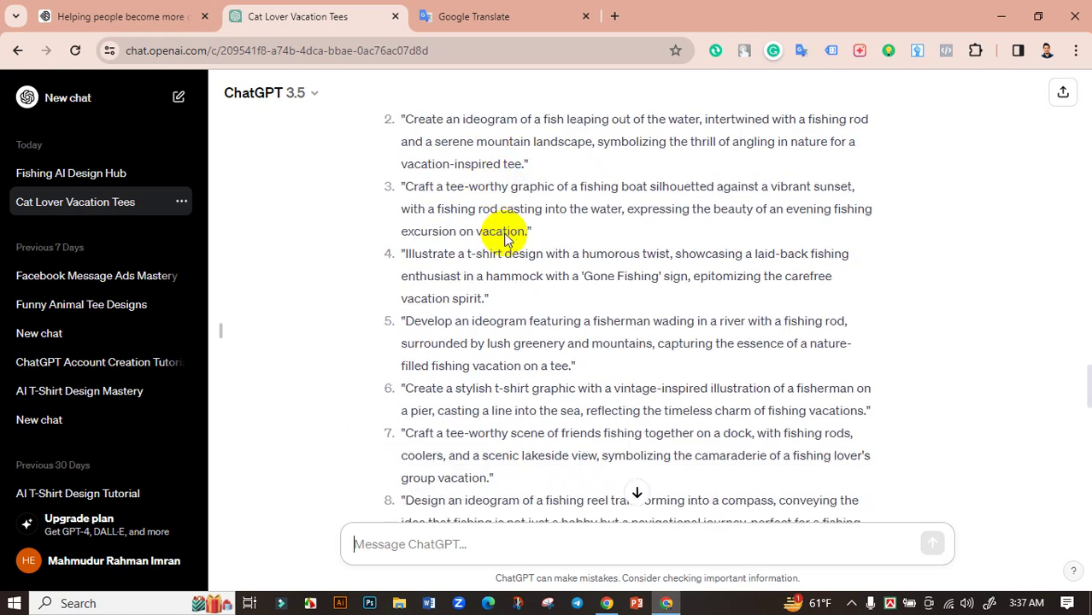
scroll(556, 244, "down", 1)
scroll(547, 246, "down", 1)
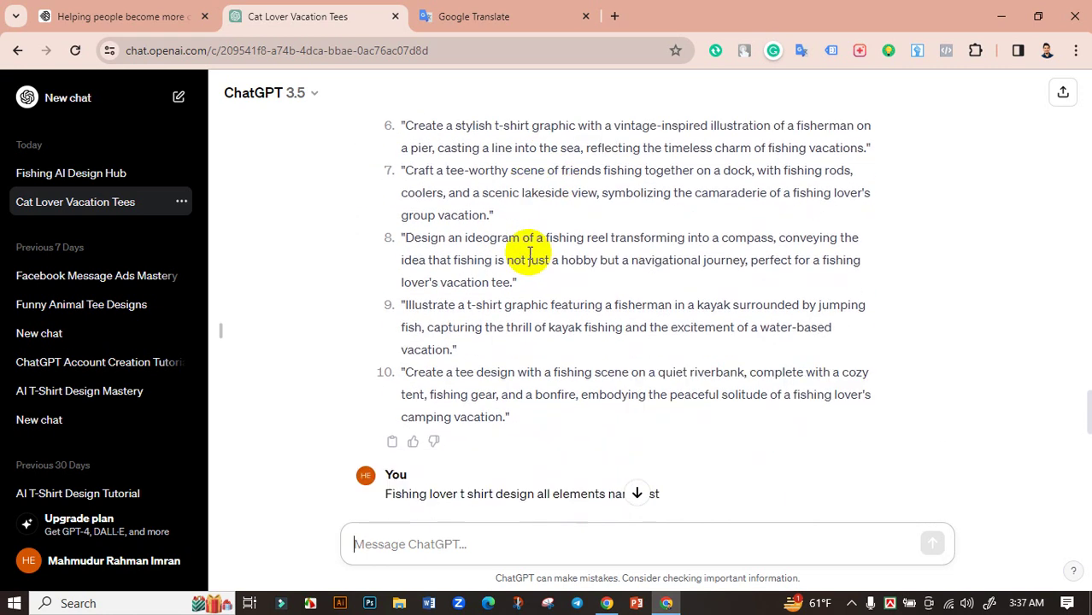
left_click_drag(512, 409, 415, 357)
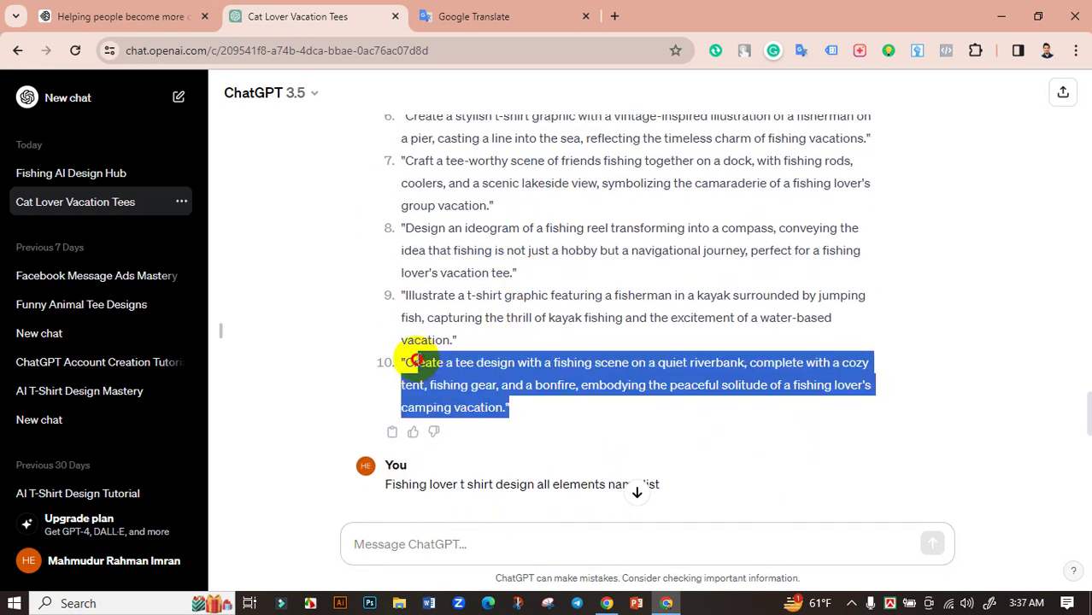
Copy the full text of idea 9, the fisherman-in-a-kayak prompt.
left_click(171, 15)
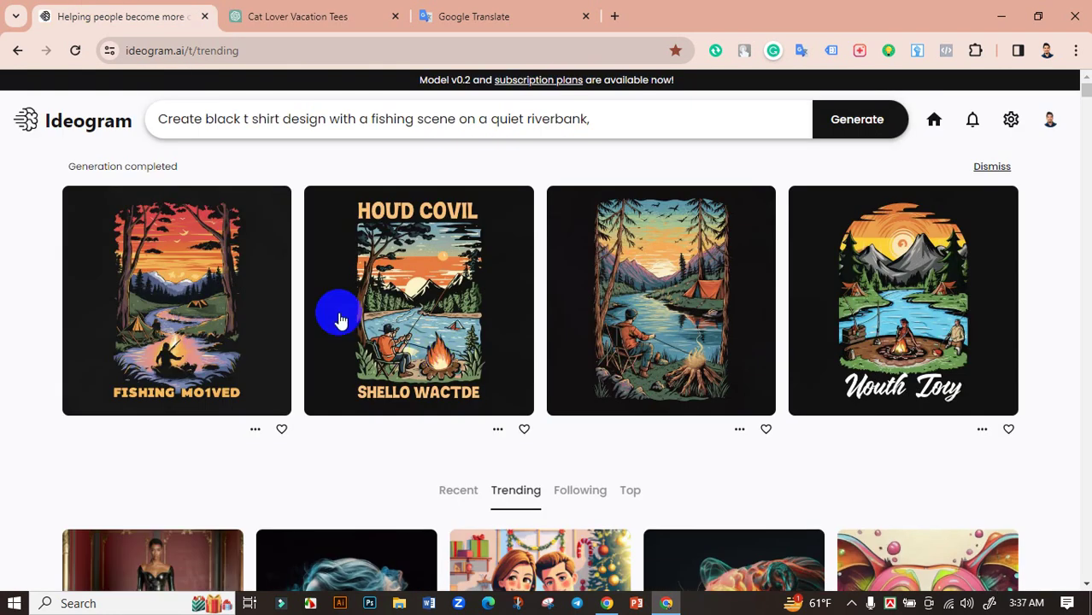
left_click(340, 17)
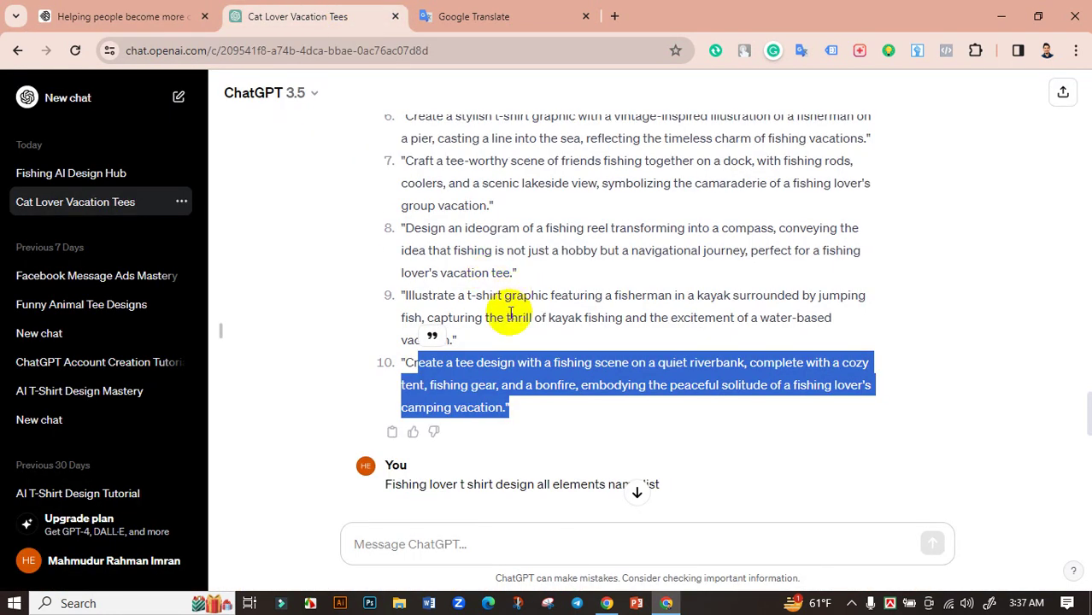
left_click(452, 301)
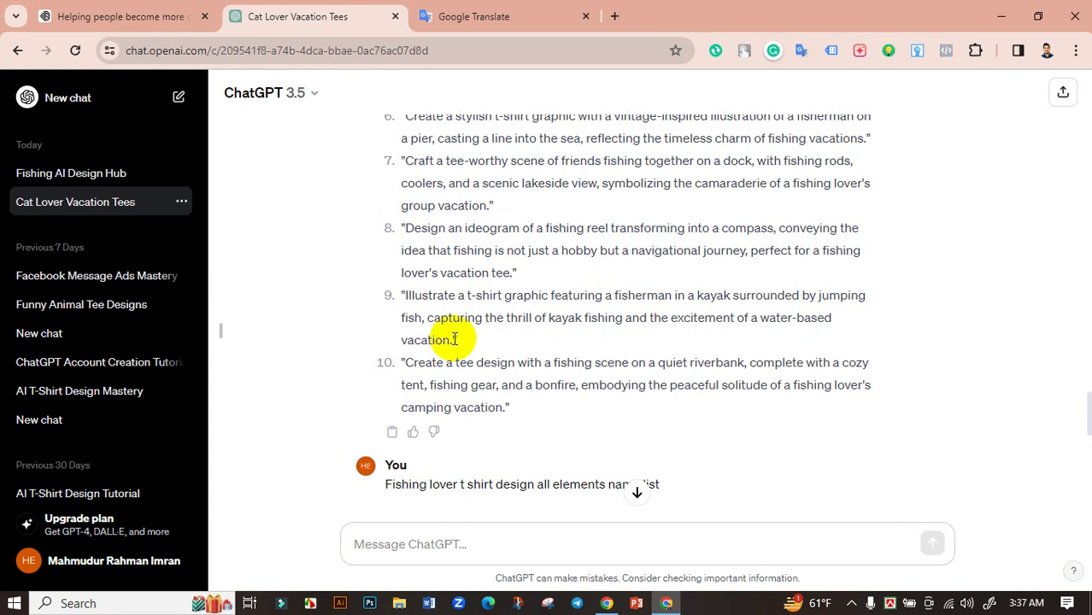
triple_click(407, 299)
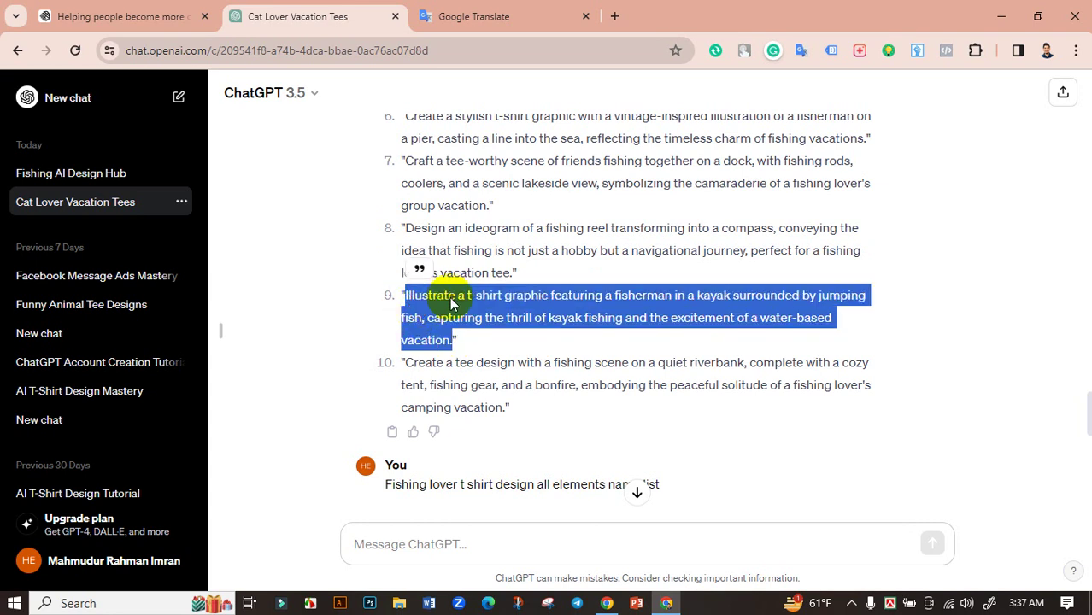
right_click(493, 314)
left_click(499, 312)
Replace the riverbank prompt with the kayak idea, drop 'Illustrate a t-shirt graphic', and generate.
left_click(124, 16)
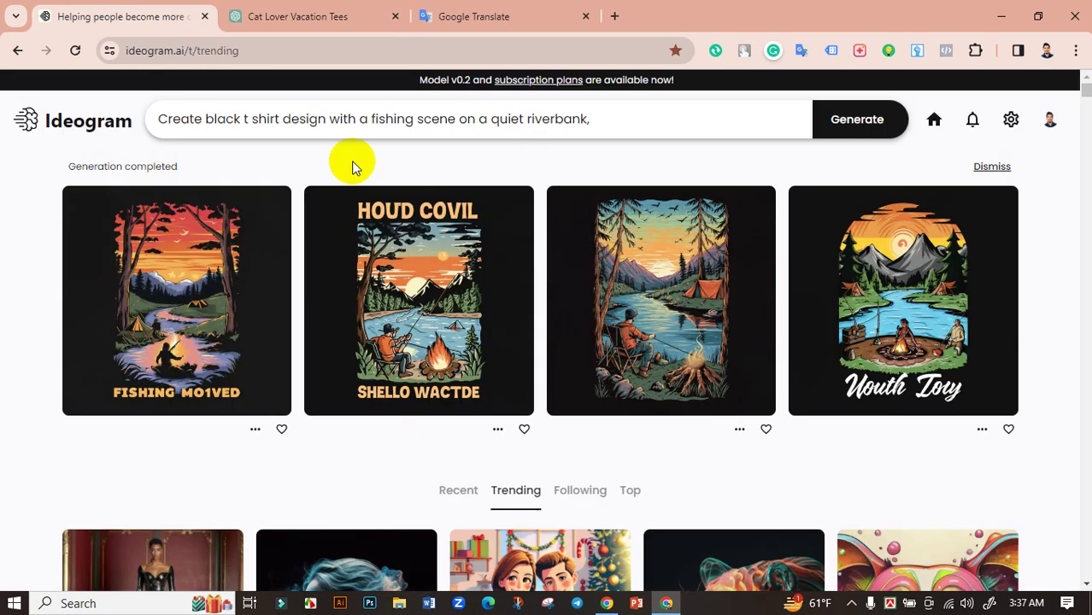
left_click(478, 132)
mouse_move(516, 156)
left_mouse_down()
mouse_move(229, 122)
mouse_move(334, 115)
left_mouse_up()
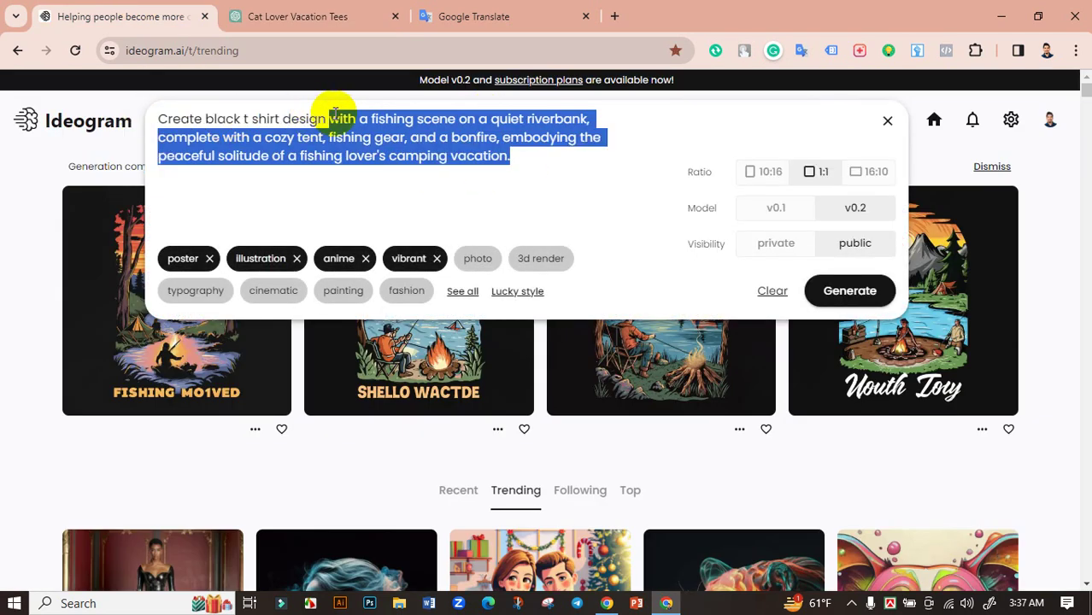
key("ctrl+v")
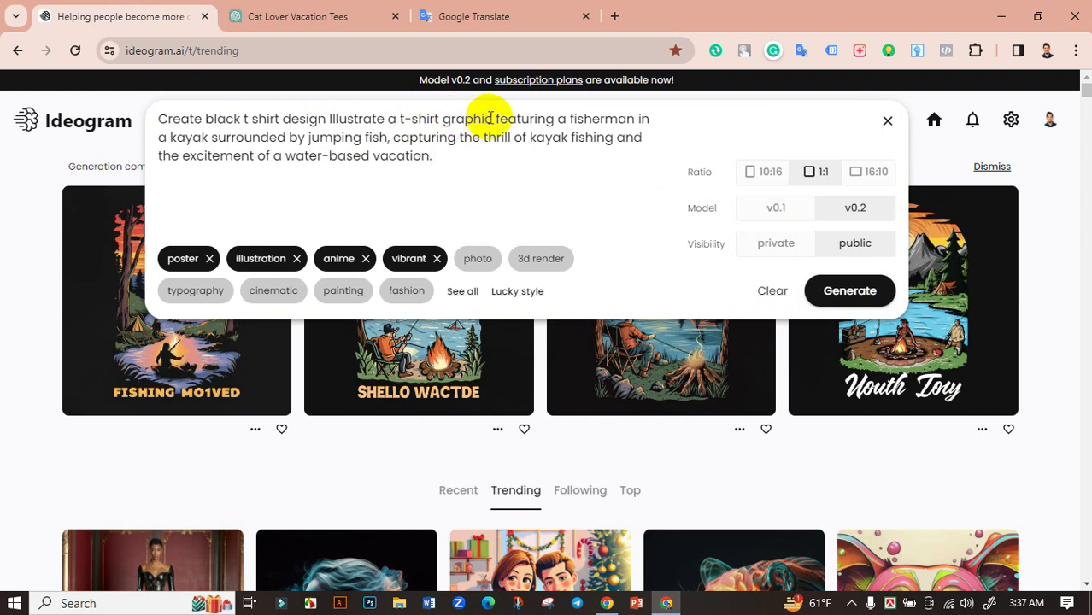
left_click_drag(493, 119, 333, 118)
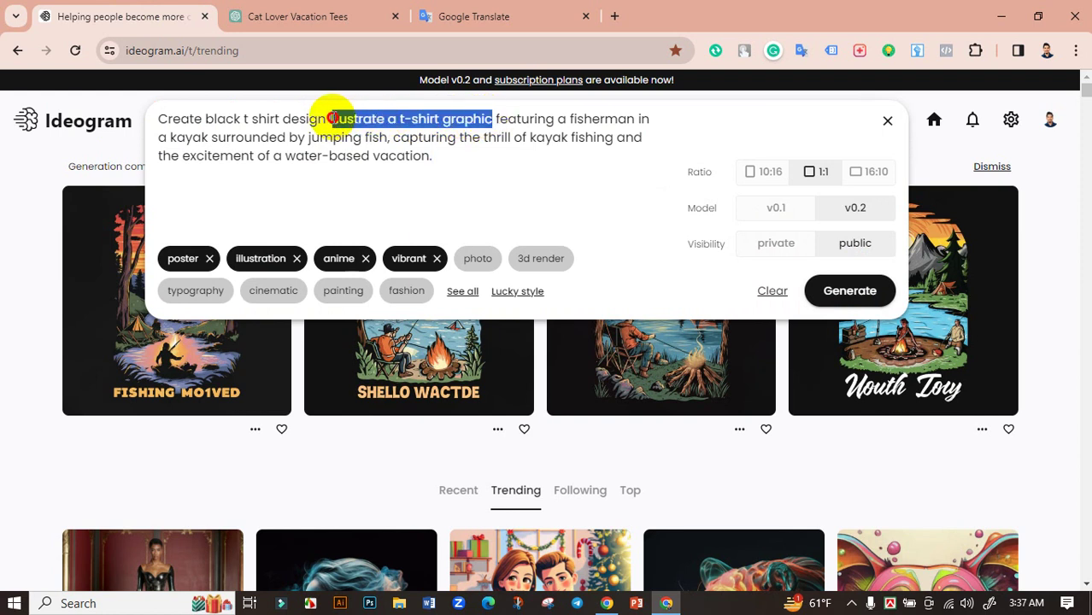
key("Delete")
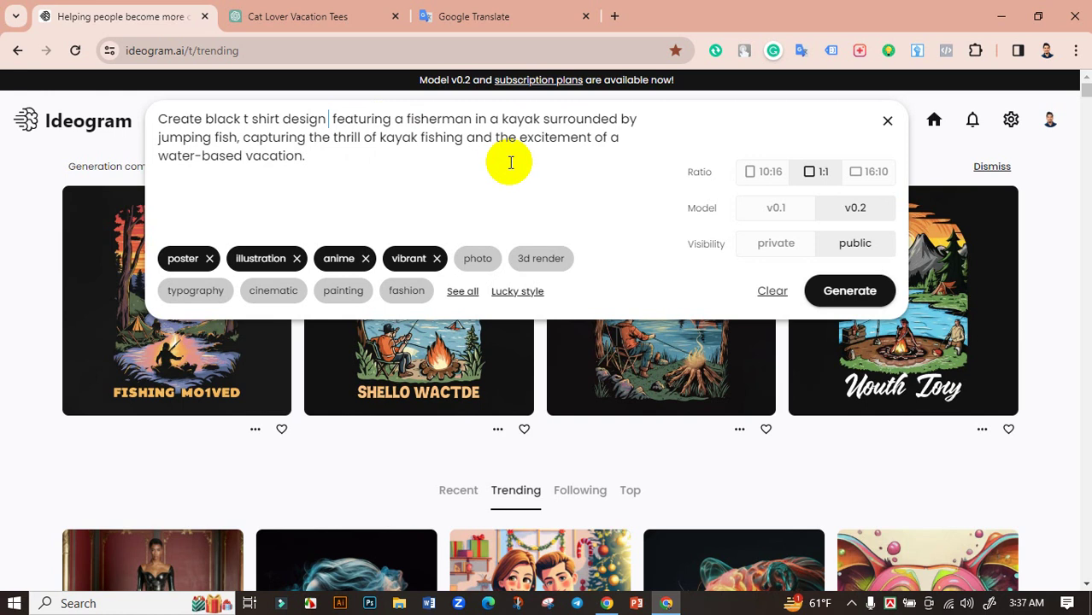
key("Delete")
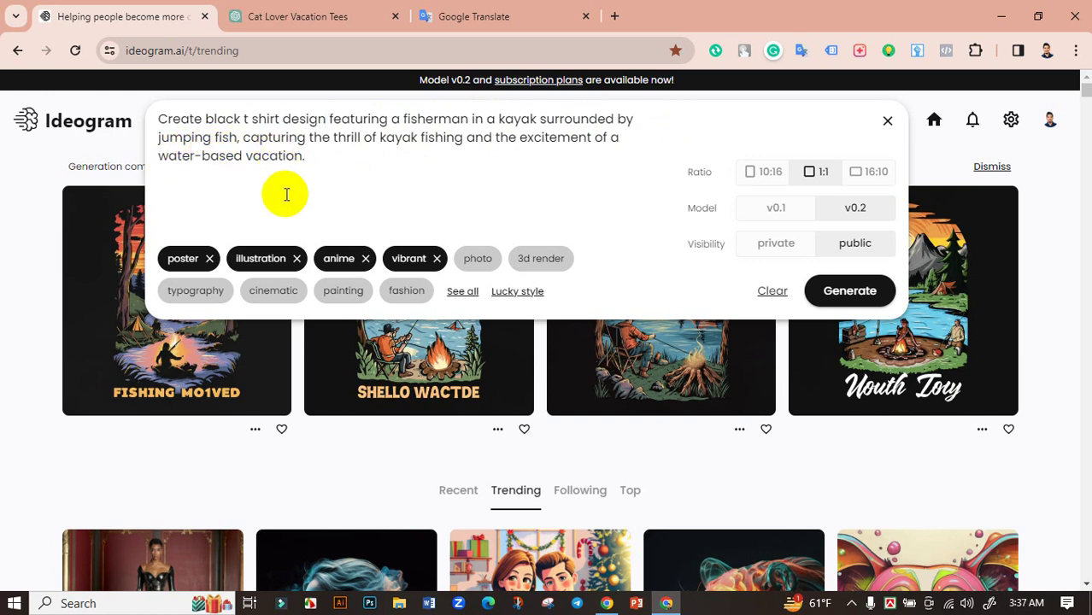
left_click(828, 310)
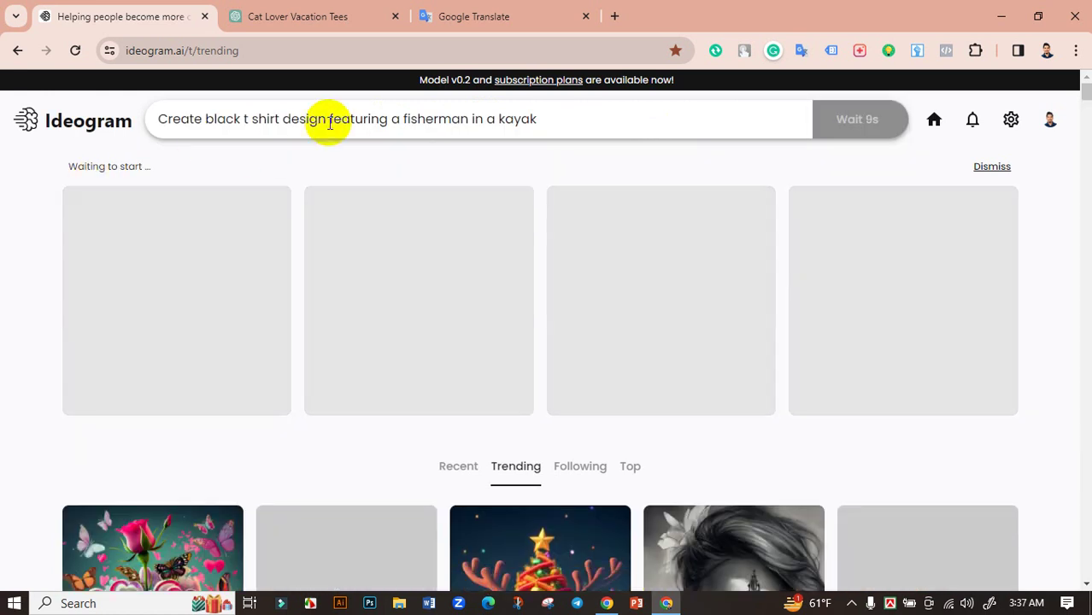
Check the kayak prompt while the four fisherman-in-a-kayak designs generate.
left_click(327, 118)
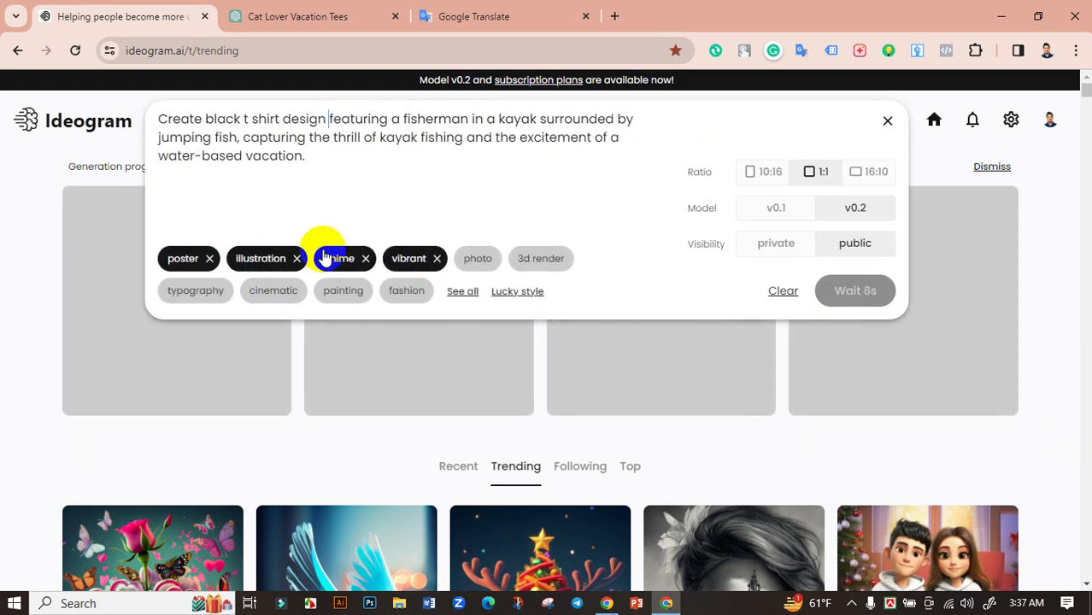
left_click(2, 158)
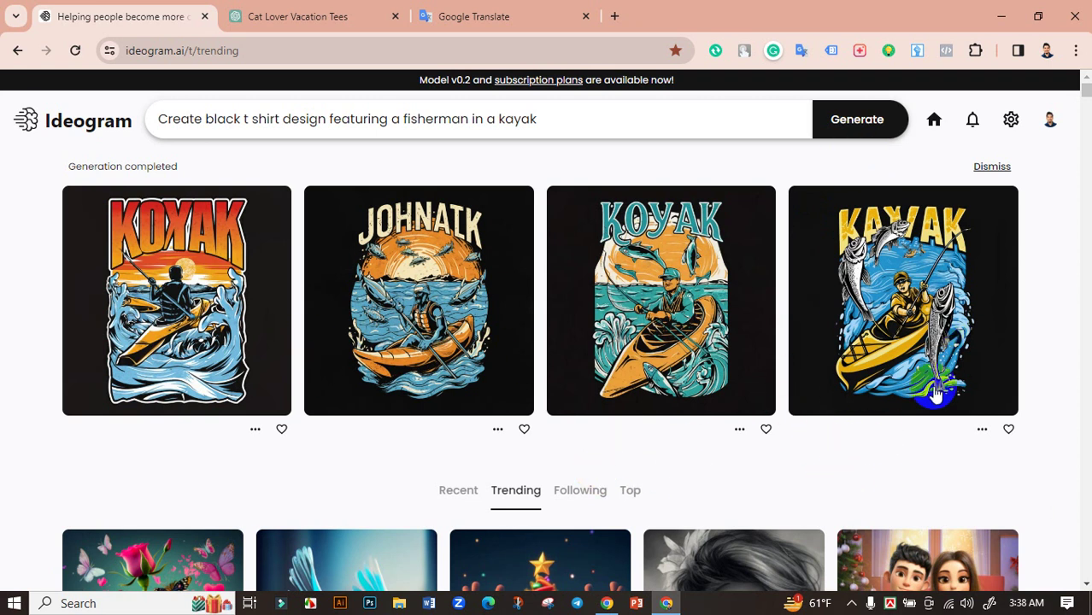
Read ChatGPT's fishing-lover t-shirt element list, then reopen the kayak prompt in Ideogram.
left_click(291, 13)
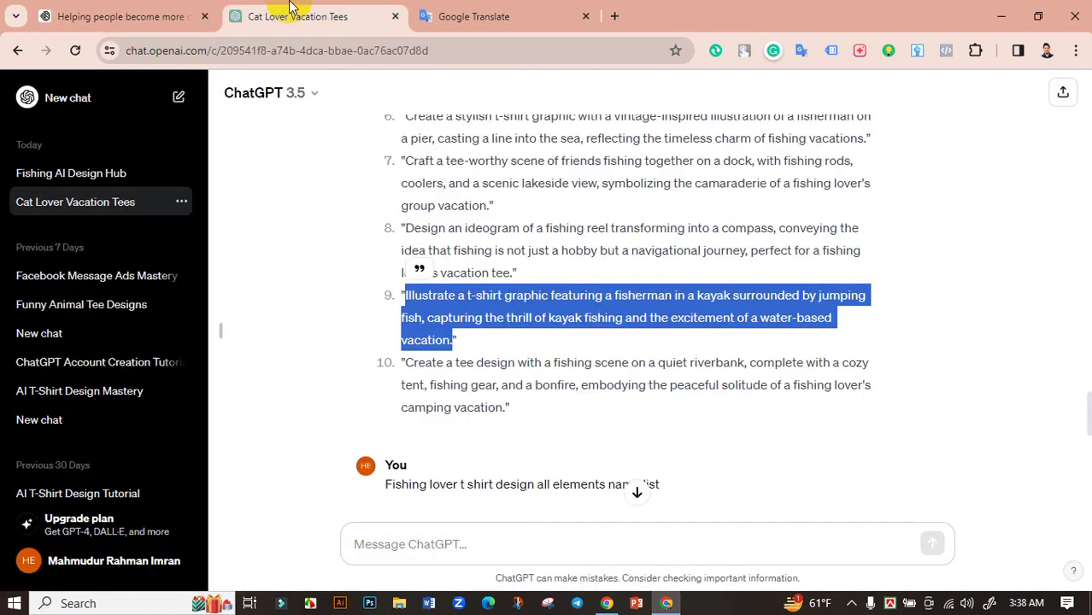
scroll(492, 311, "down", 2)
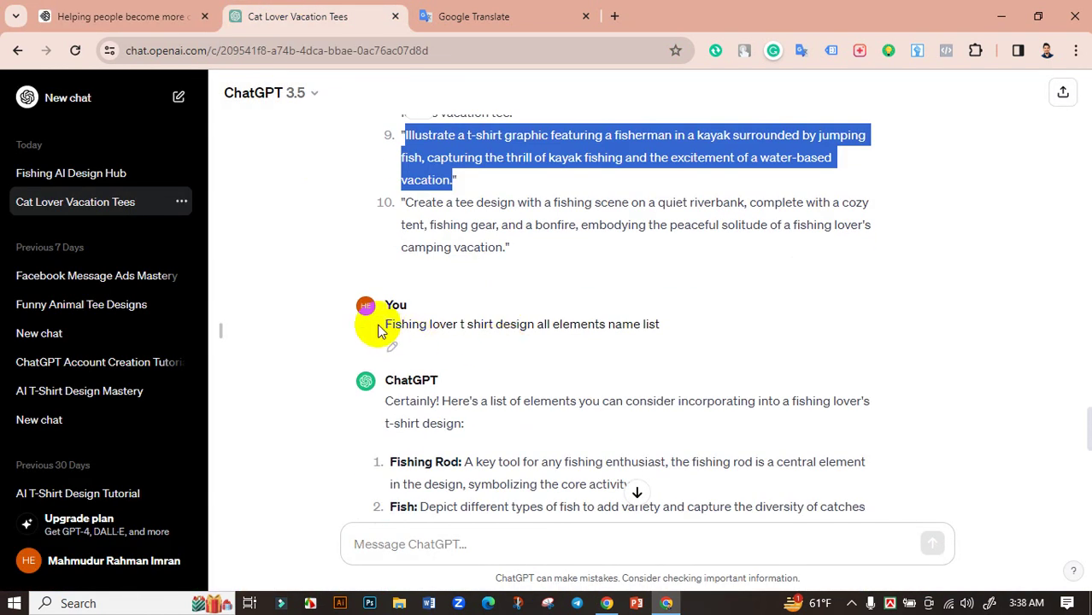
left_click_drag(382, 332, 670, 339)
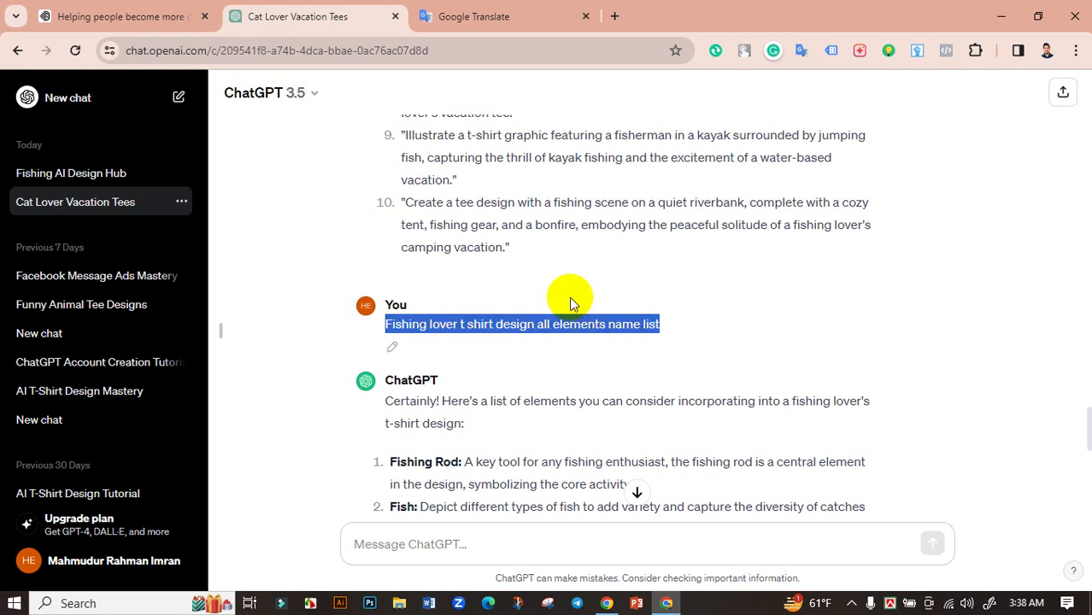
scroll(568, 297, "down", 2)
scroll(548, 286, "down", 2)
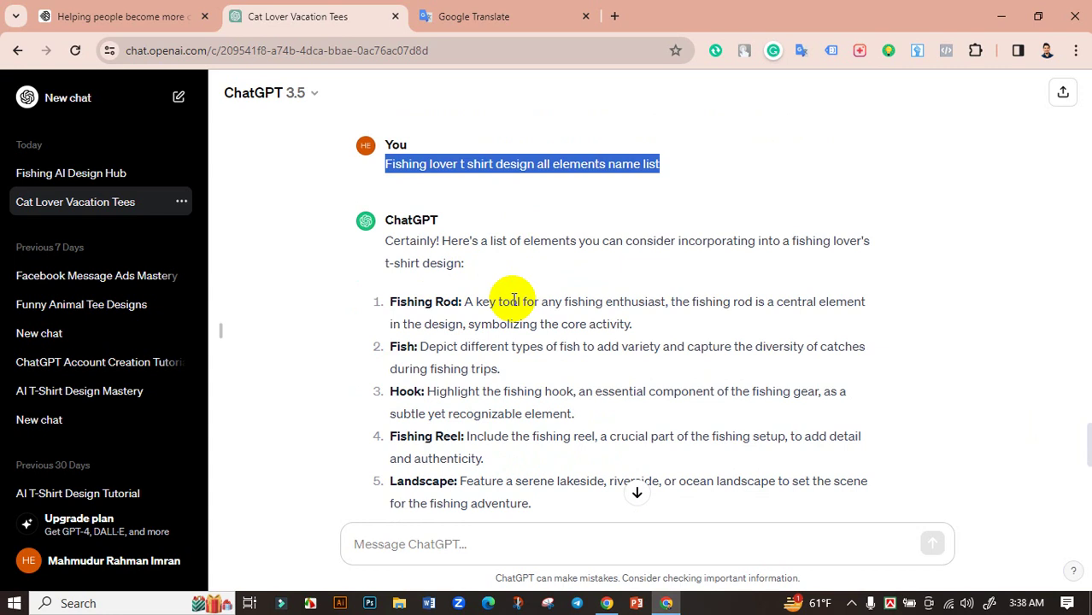
scroll(508, 294, "down", 2)
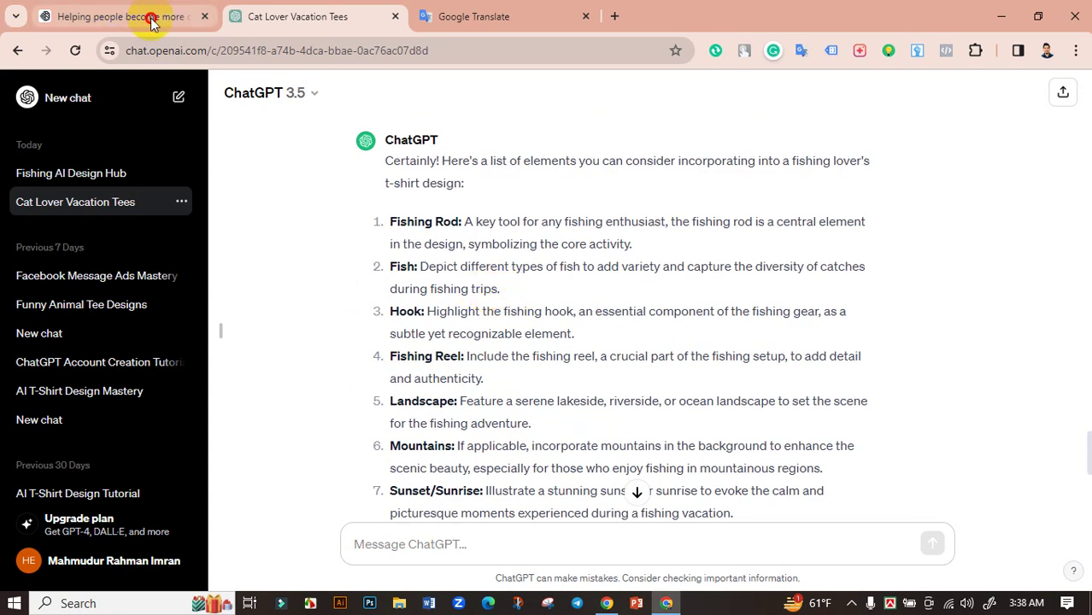
left_click(144, 15)
left_click(537, 121)
key("ctrl+v")
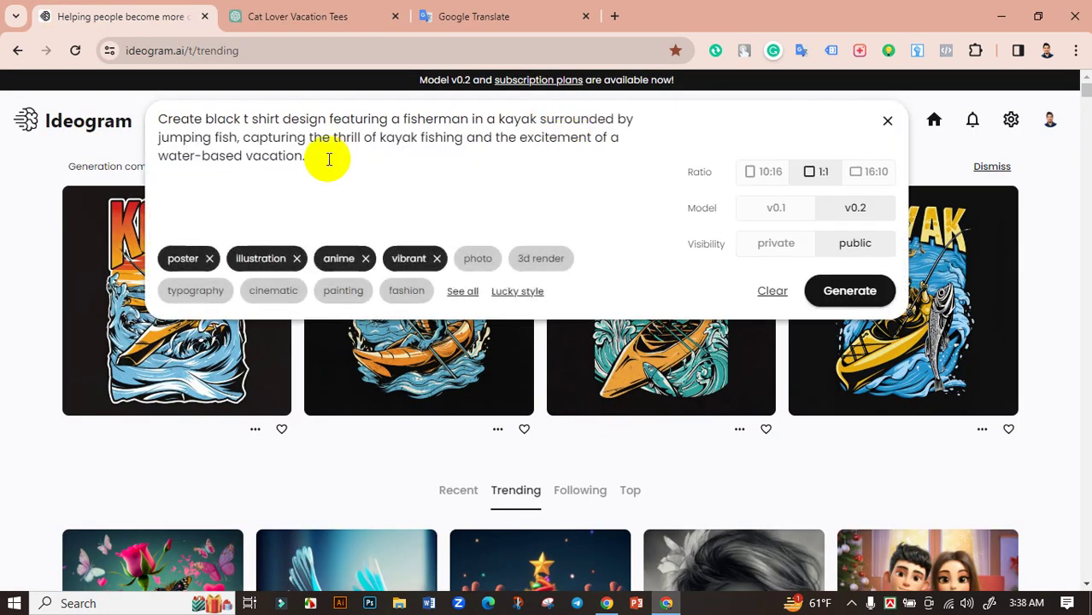
Remove the kayak scene description and add 'fisherman,' to the prompt.
left_click_drag(266, 147, 328, 118)
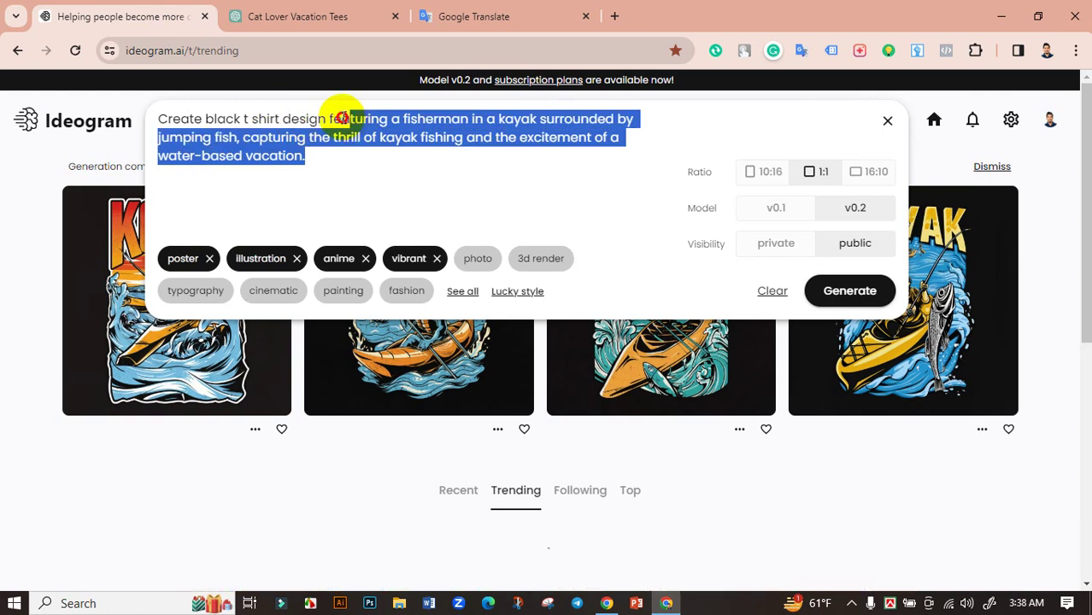
key("BackSpace")
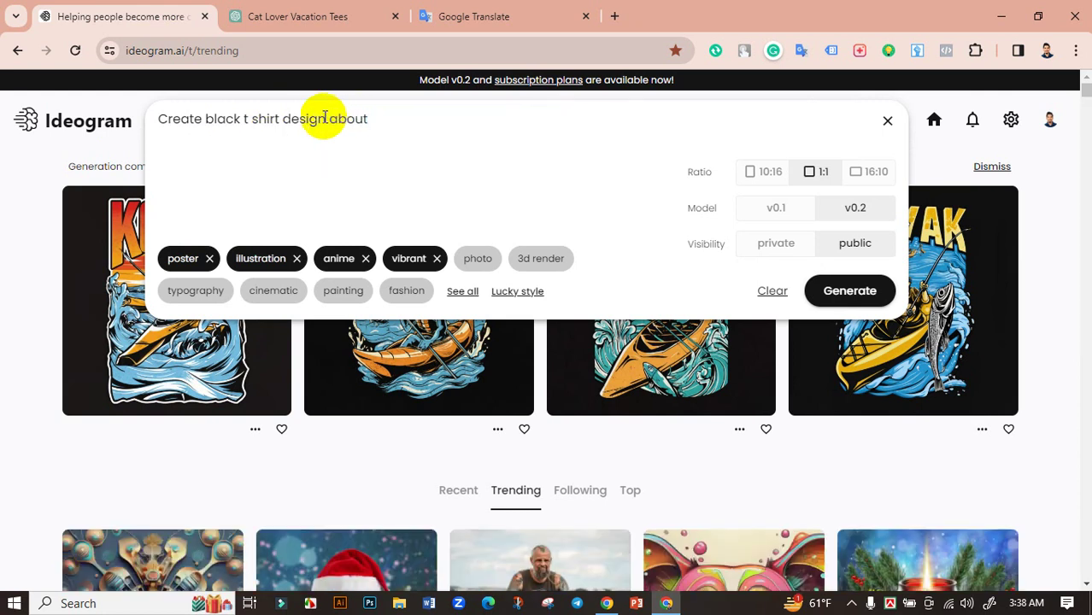
left_click(359, 17)
scroll(512, 274, "up", 4)
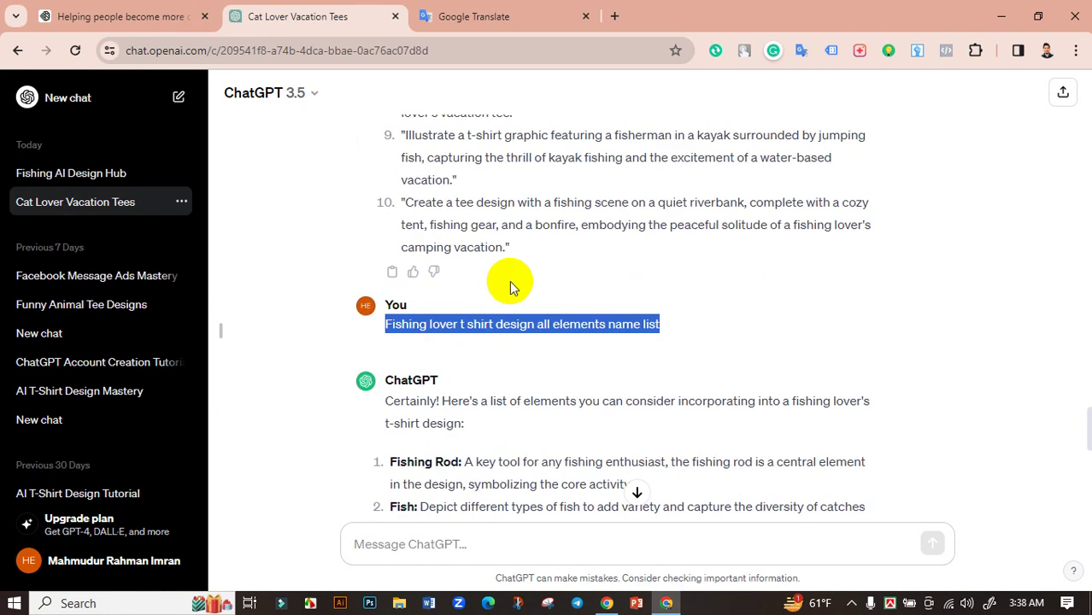
scroll(511, 280, "up", 1)
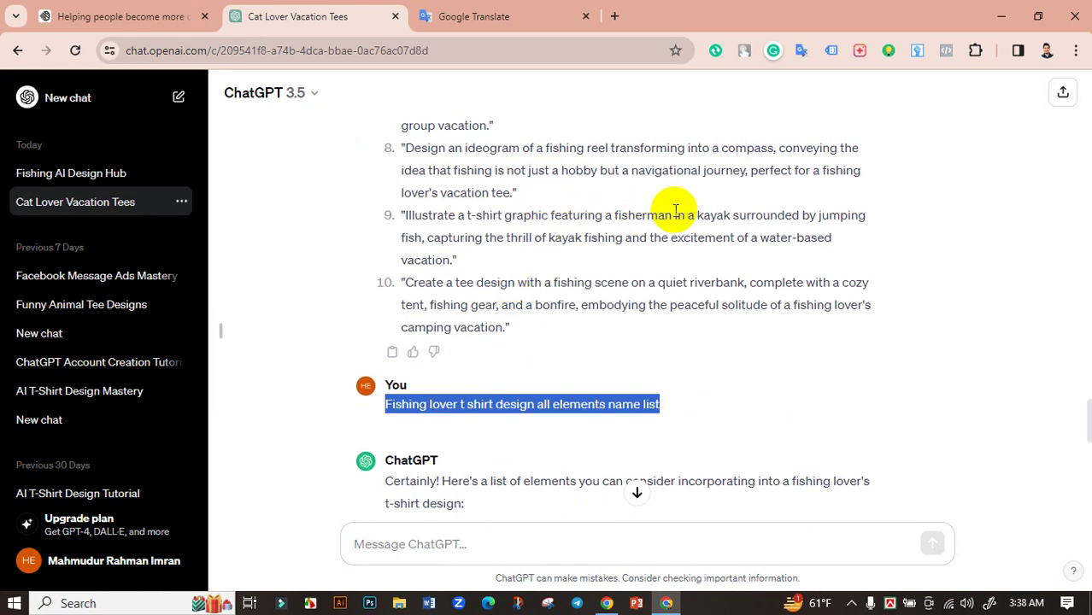
double_click(644, 215)
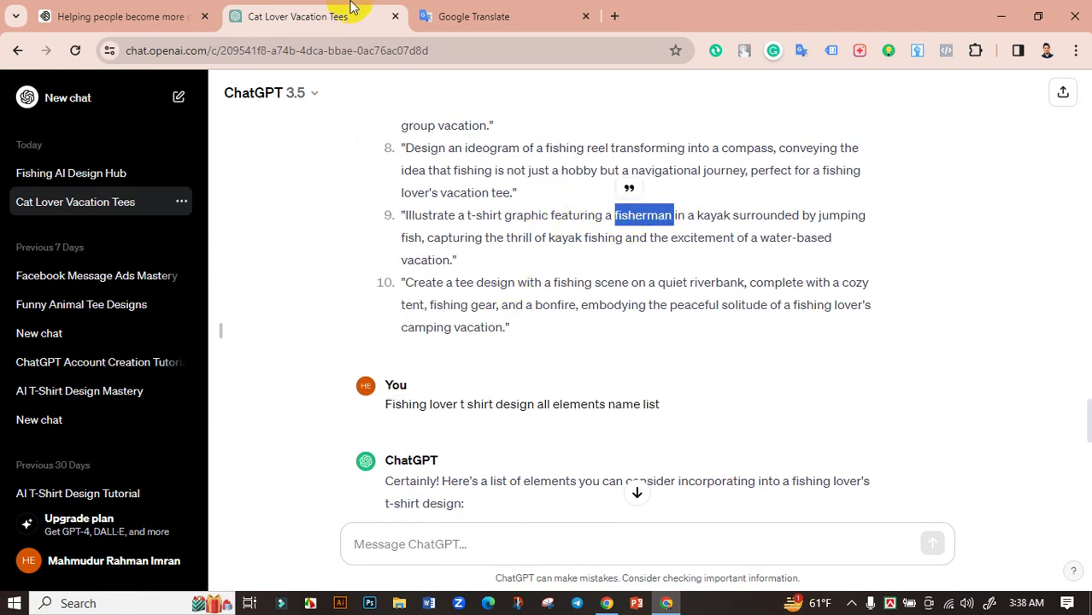
left_click(137, 15)
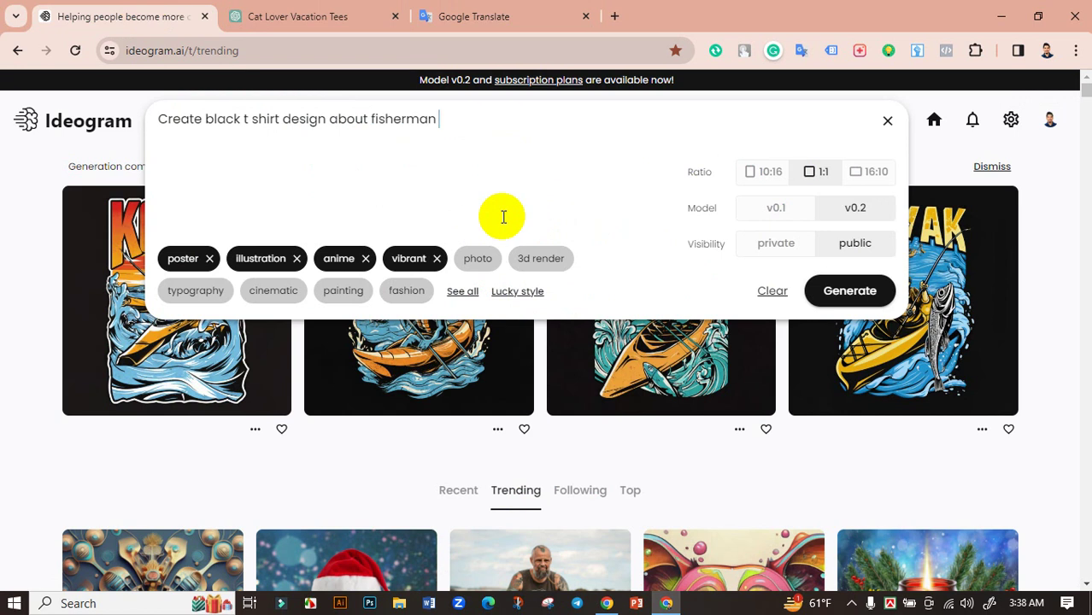
type(",")
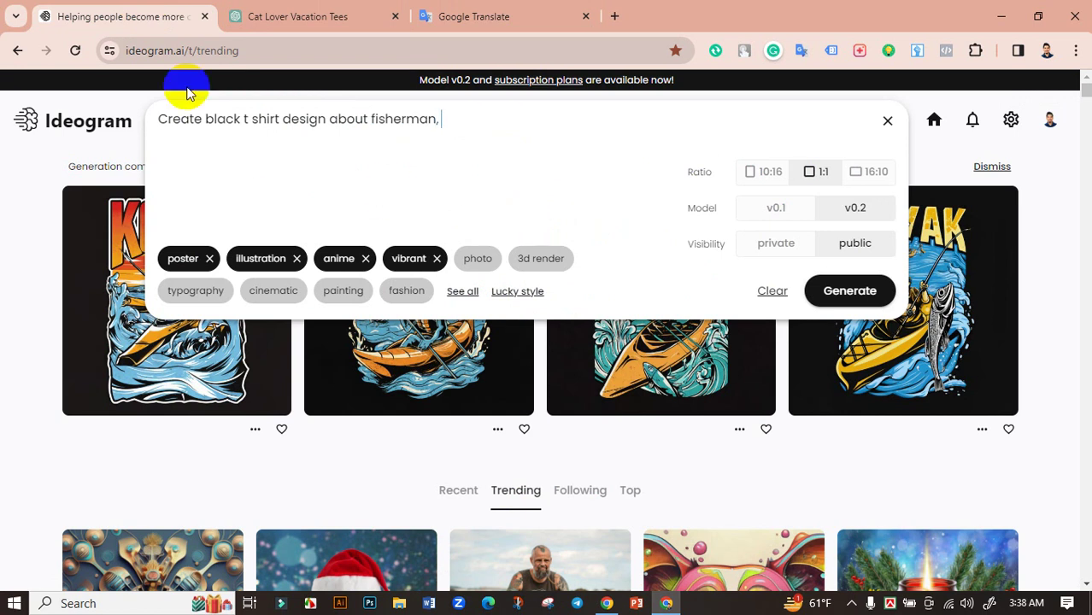
Append Fishing Rod and Fish, comma-separated, from the ChatGPT element list.
left_click(256, 17)
scroll(484, 374, "down", 3)
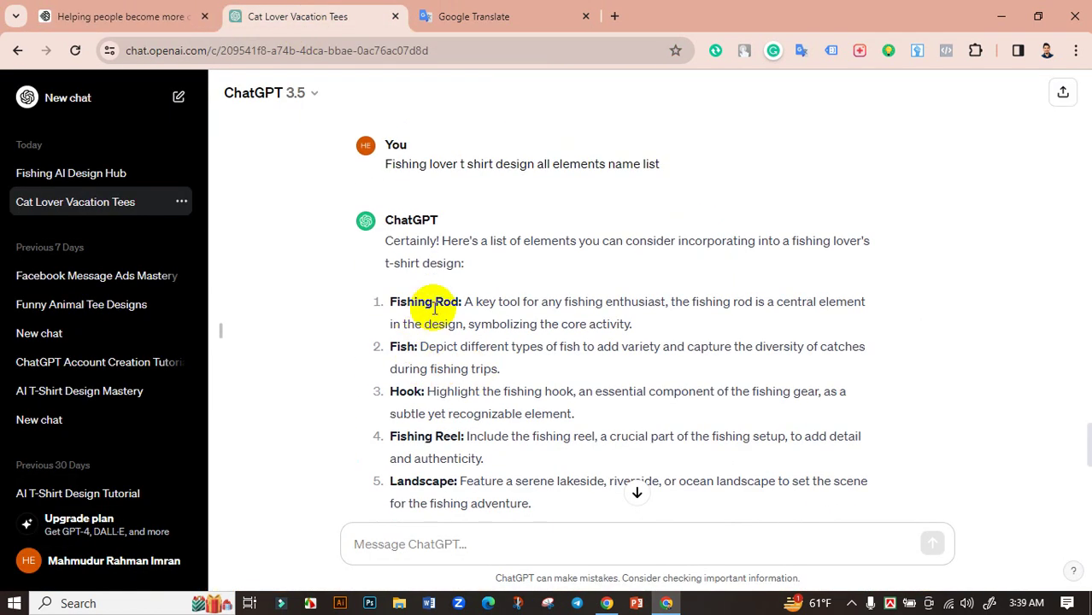
left_click_drag(460, 301, 389, 302)
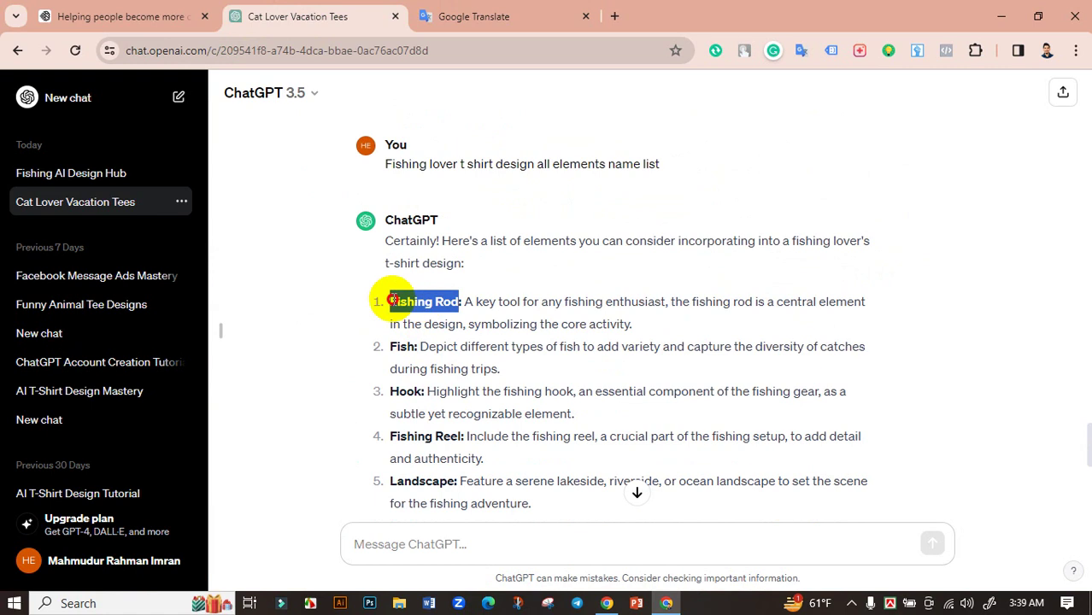
left_click(115, 28)
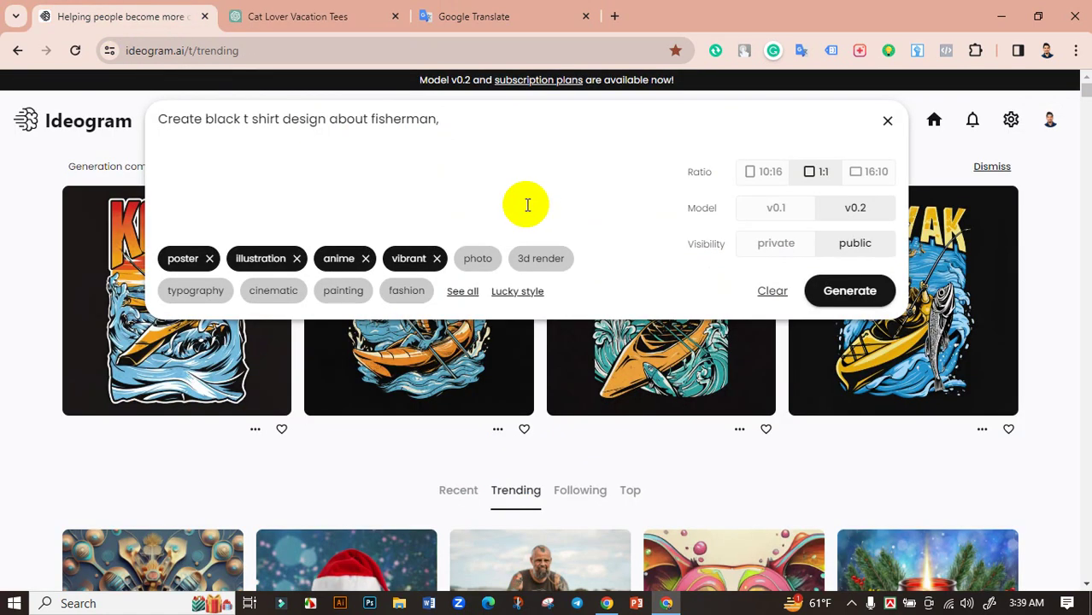
left_click(265, 17)
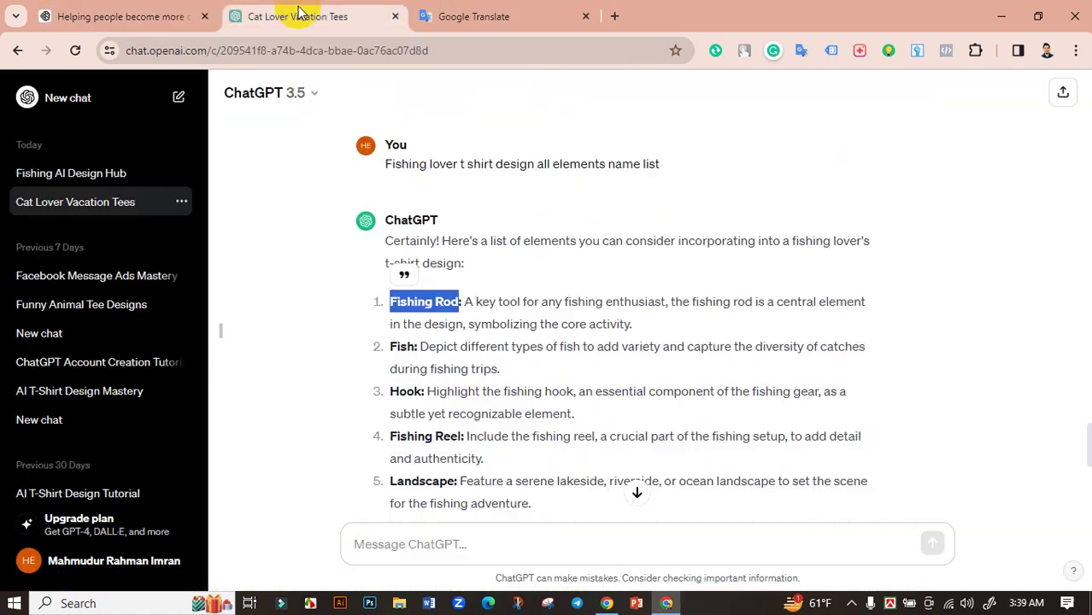
scroll(478, 304, "down", 1)
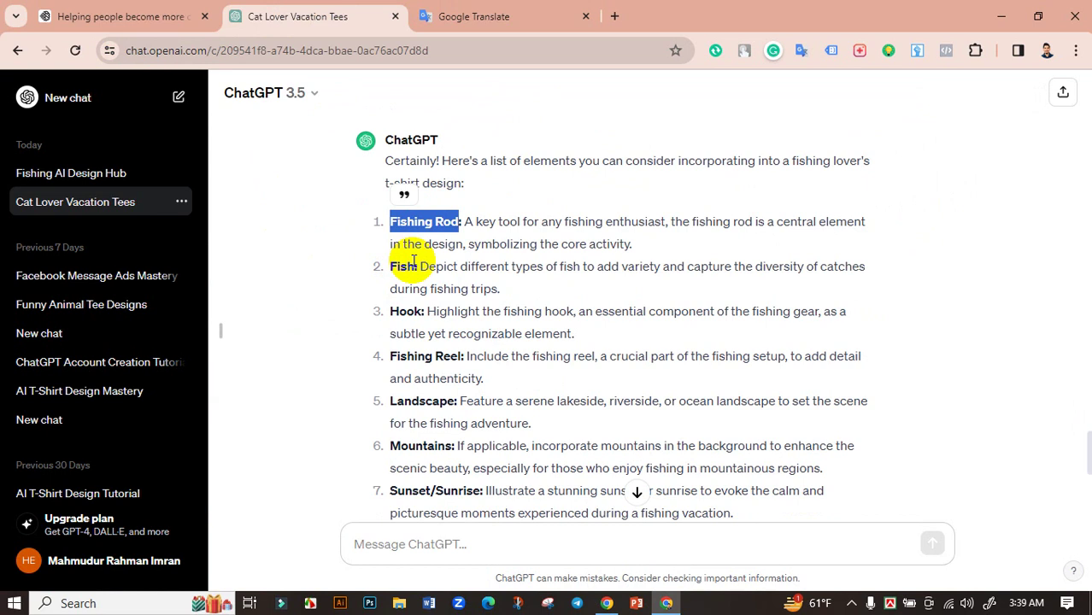
left_click(402, 266)
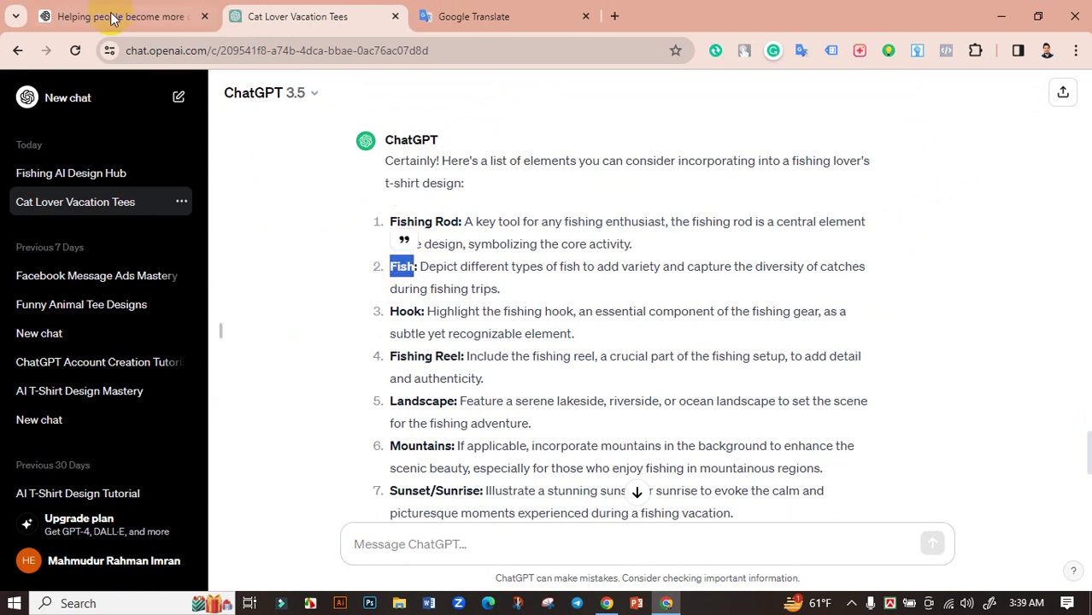
left_click(114, 17)
type("Fish")
type(",")
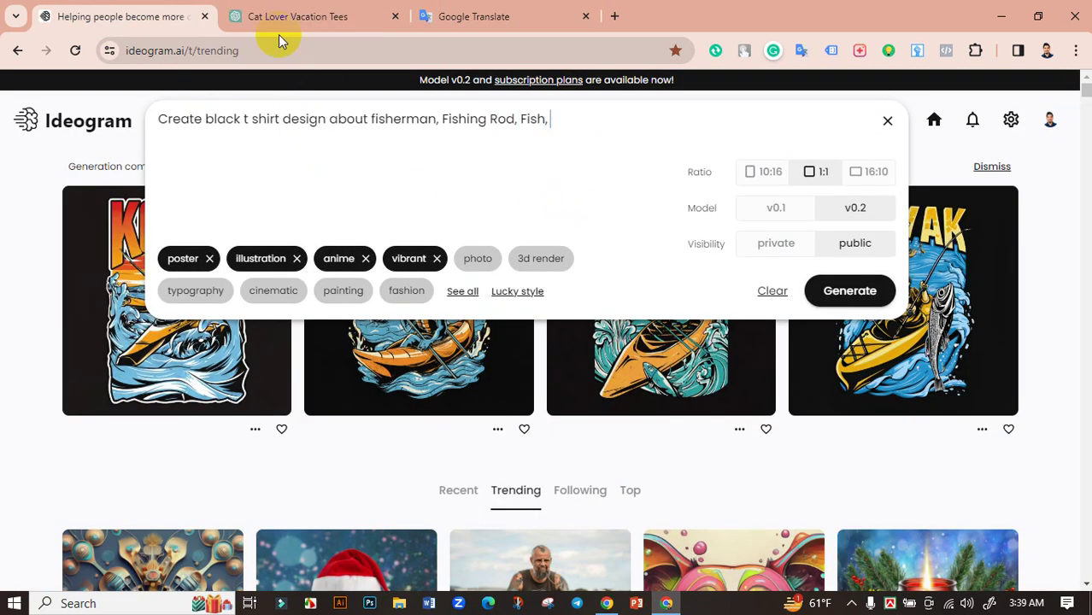
Append Sunset to the prompt from the ChatGPT element list.
left_click(291, 17)
scroll(453, 334, "down", 2)
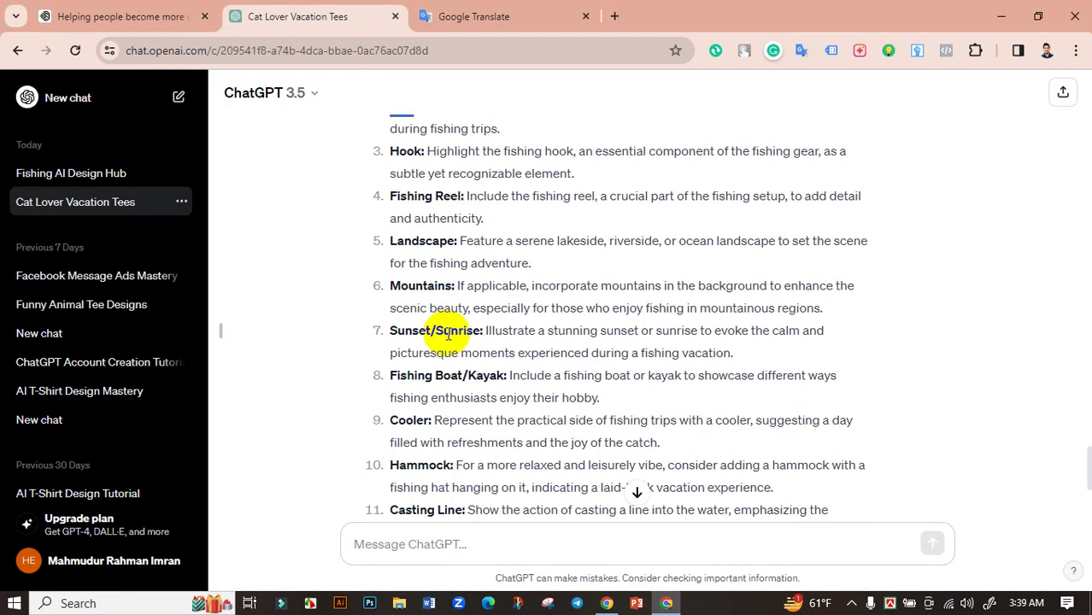
left_click_drag(456, 242, 382, 244)
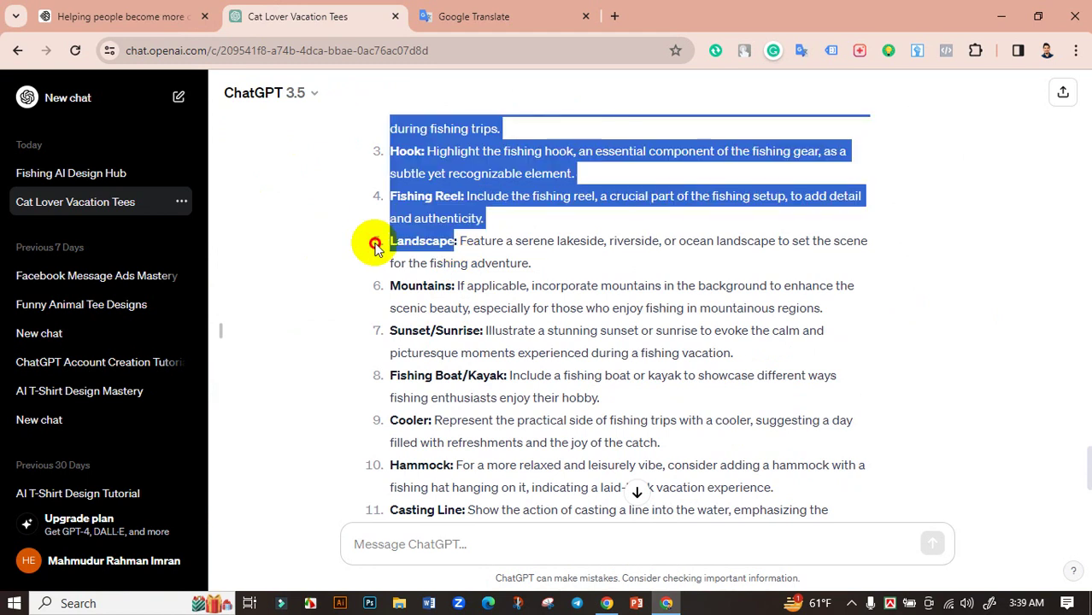
left_click(438, 329)
left_click_drag(430, 328, 395, 331)
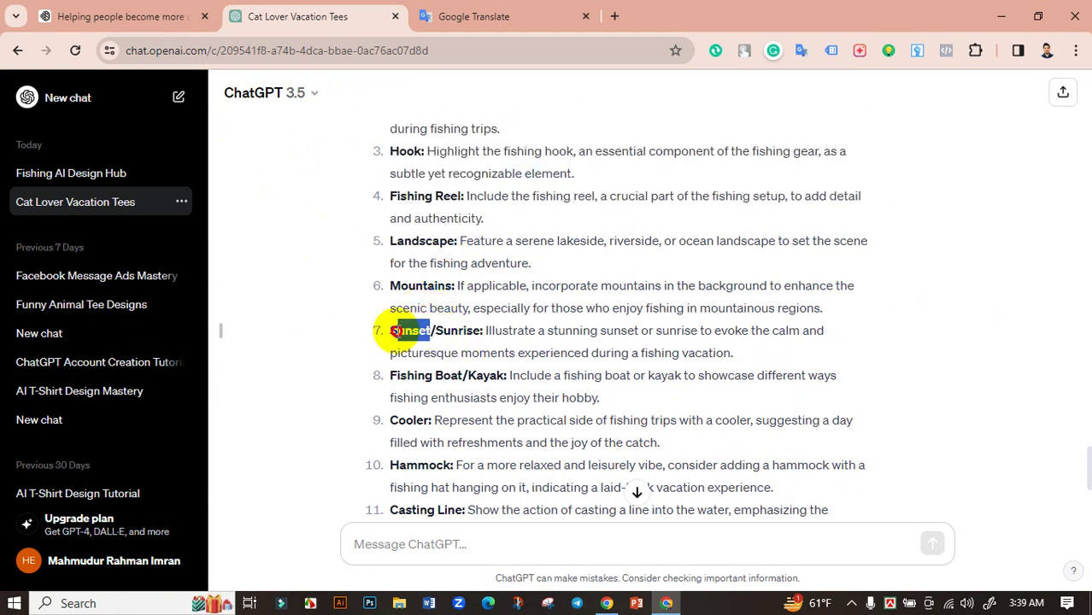
left_click(109, 10)
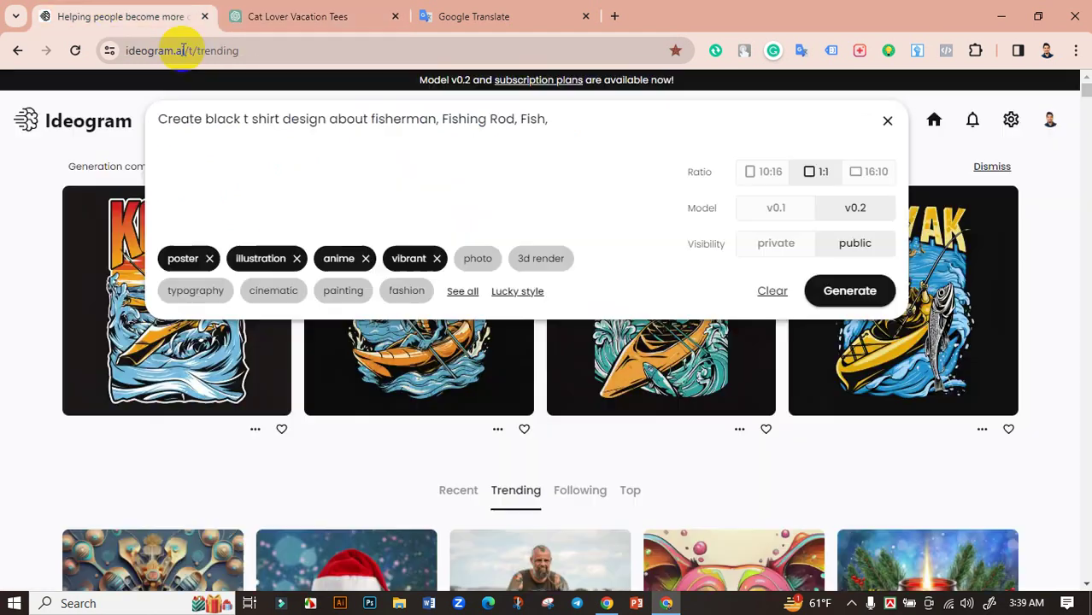
type(",")
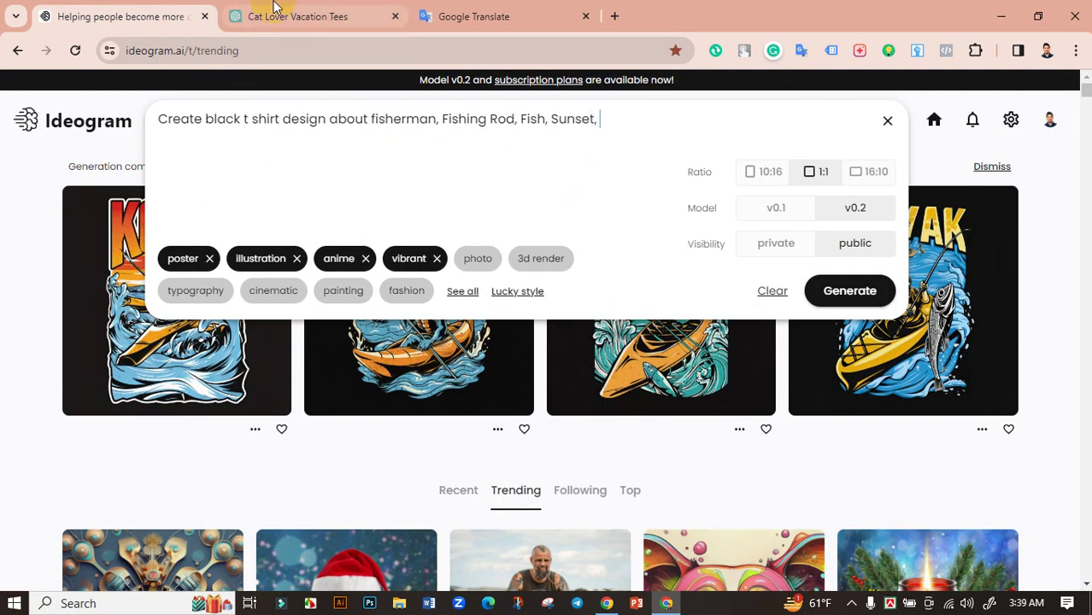
Add Fishing Hat to the prompt and generate the new fisherman designs.
left_click(274, 13)
scroll(427, 414, "down", 1)
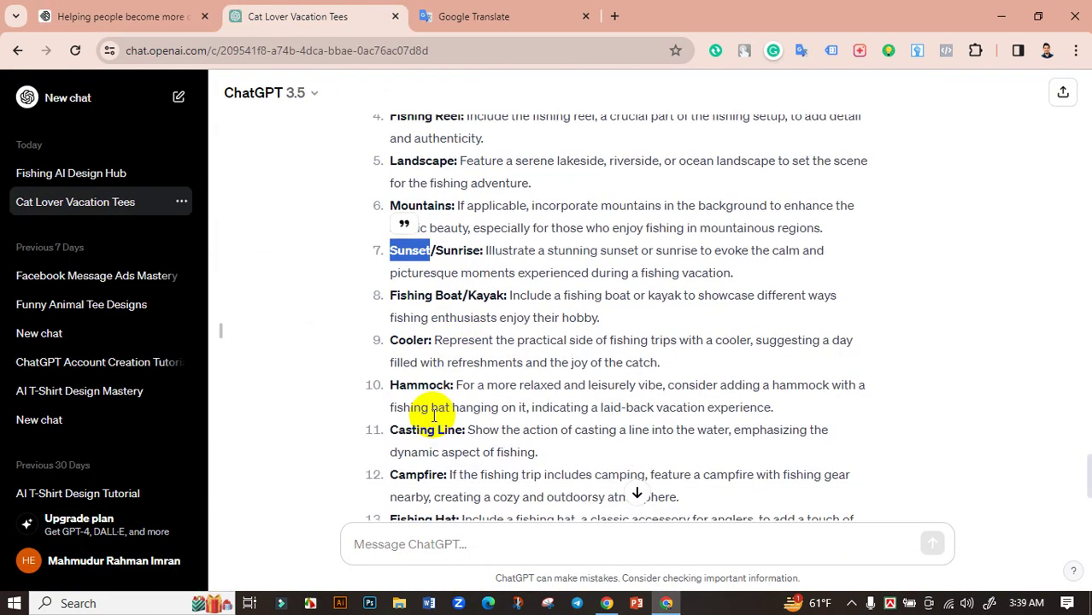
scroll(460, 430, "down", 1)
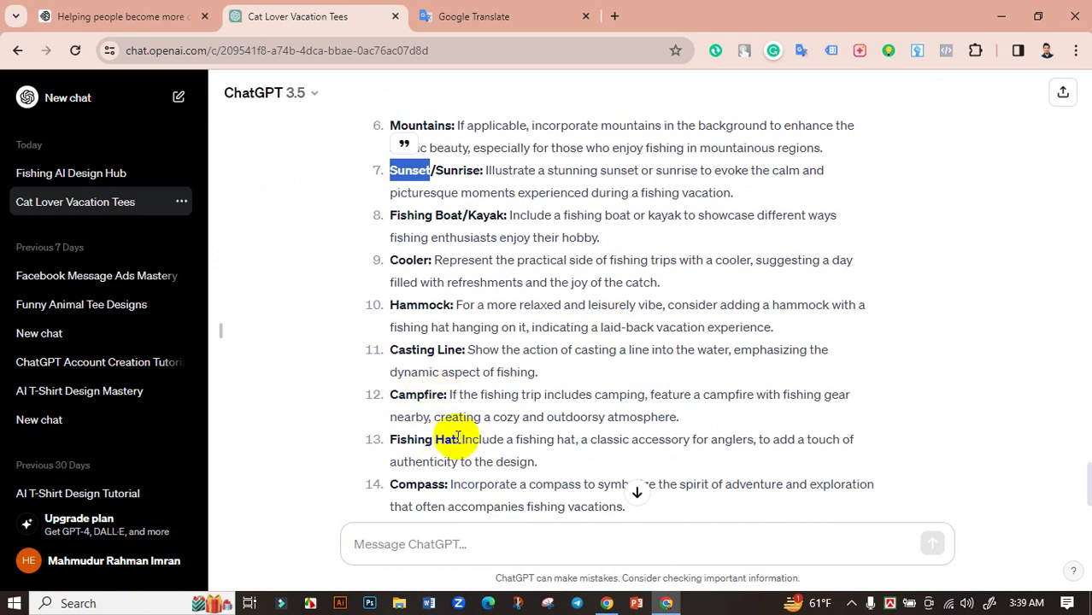
double_click(450, 437)
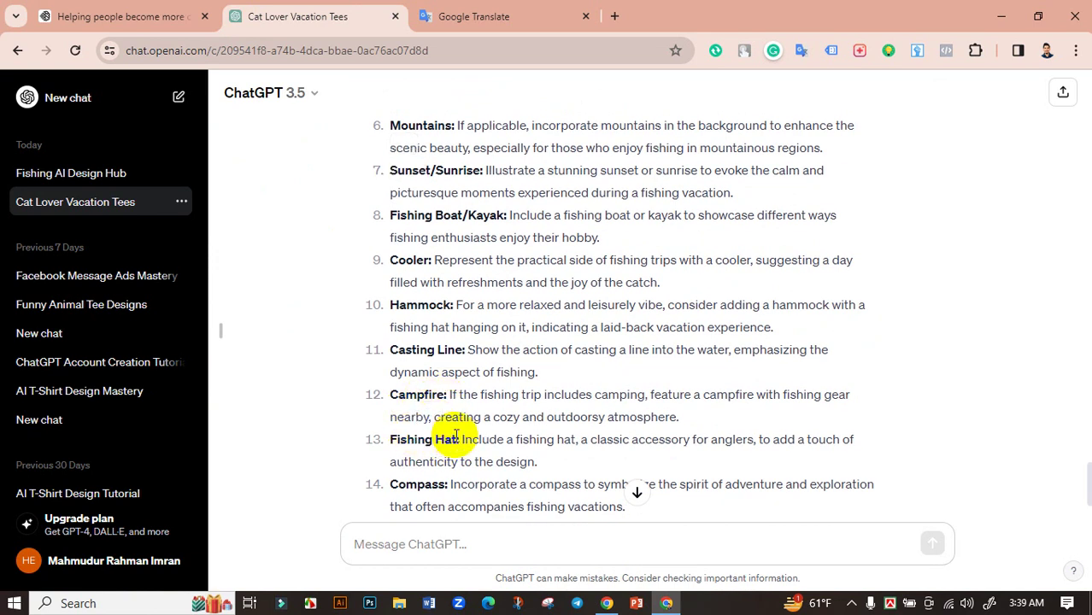
left_click_drag(406, 438, 393, 438)
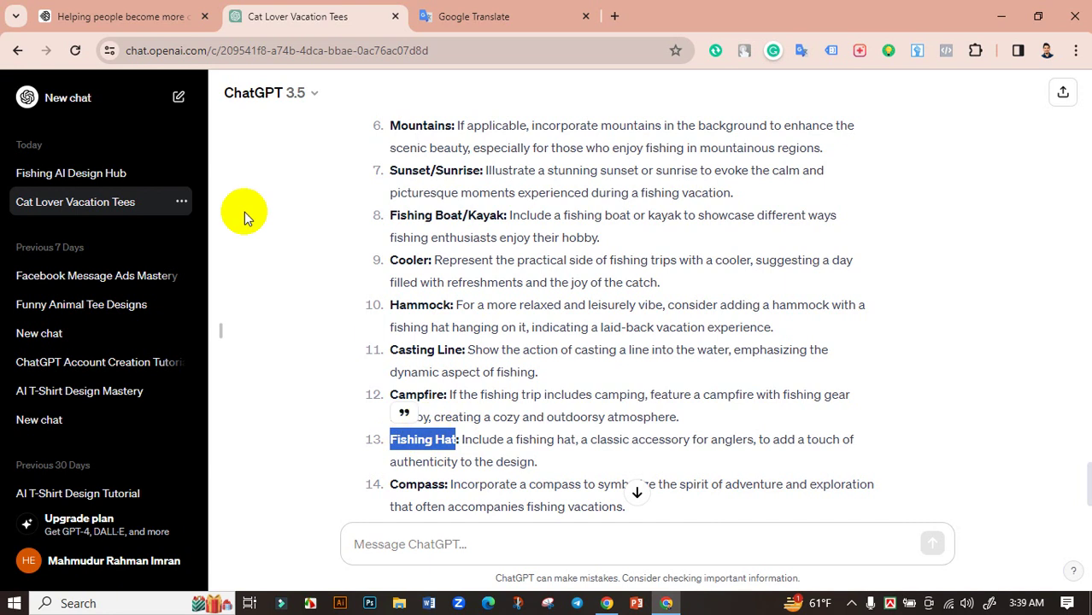
left_click(107, 16)
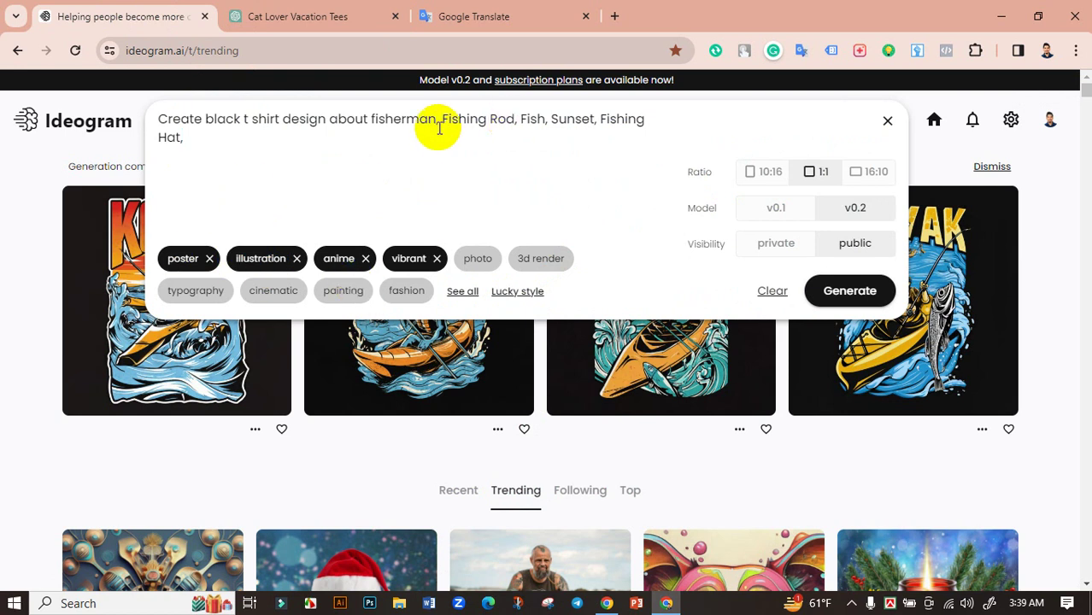
left_click(314, 15)
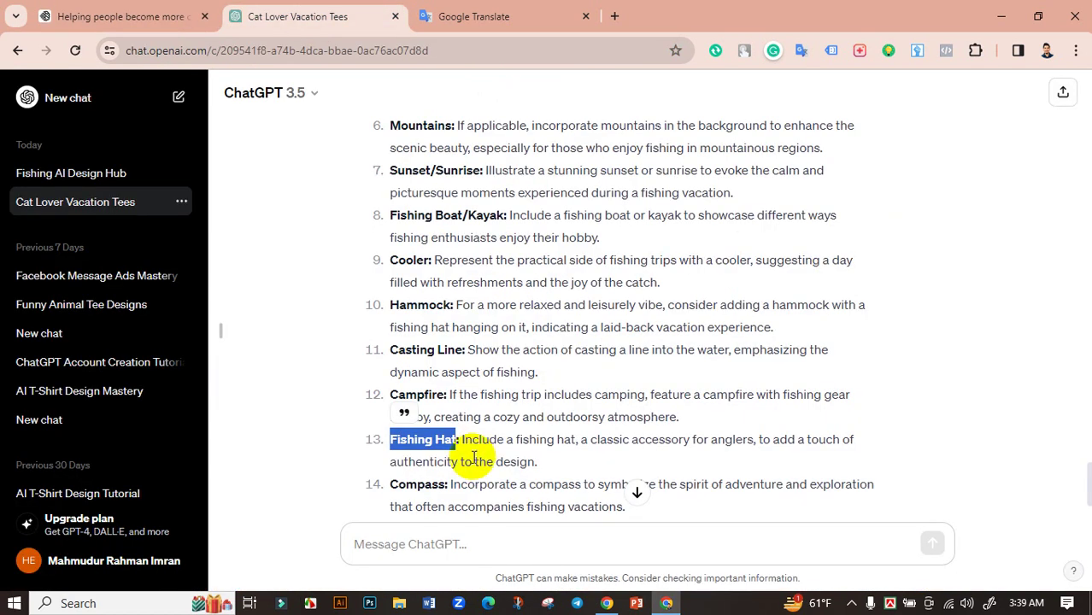
left_click(83, 16)
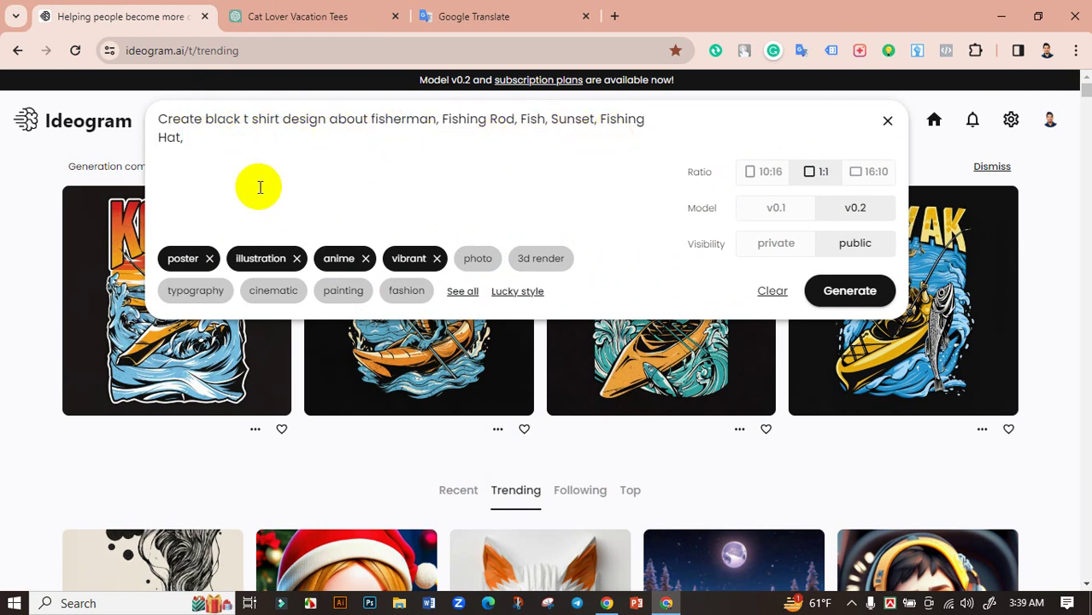
left_click(867, 291)
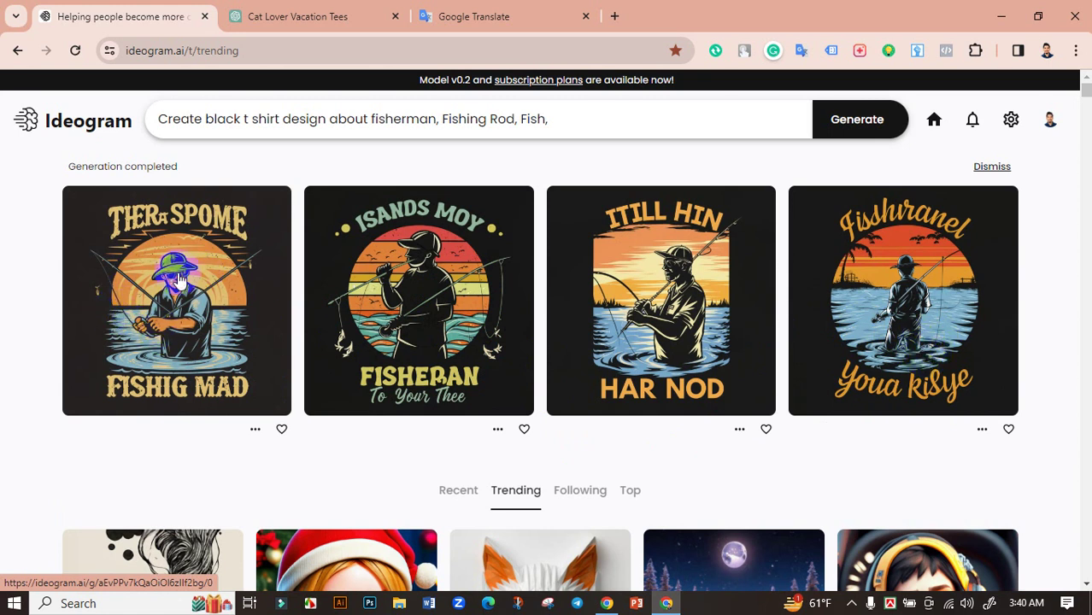
Reopen the prompt 'Create black t shirt design about fisherman, Fishing Rod, Fish, Sunset, Fishing Hat,'.
left_click(517, 119)
type("Sunset, Fishing Hat,")
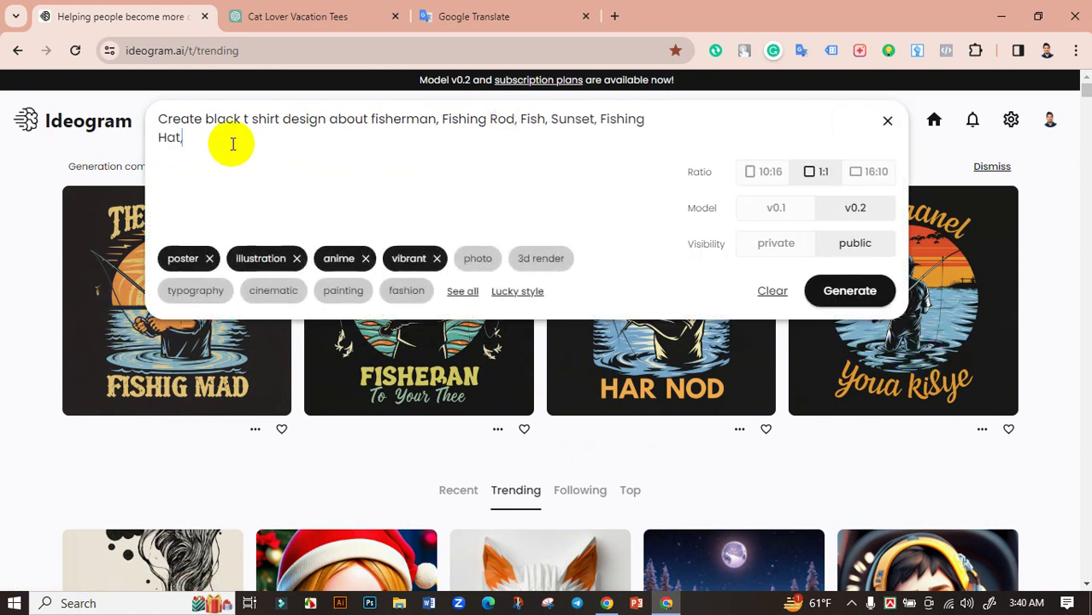
Append Campfire, comma-separated, copied from the ChatGPT element list.
left_click(333, 12)
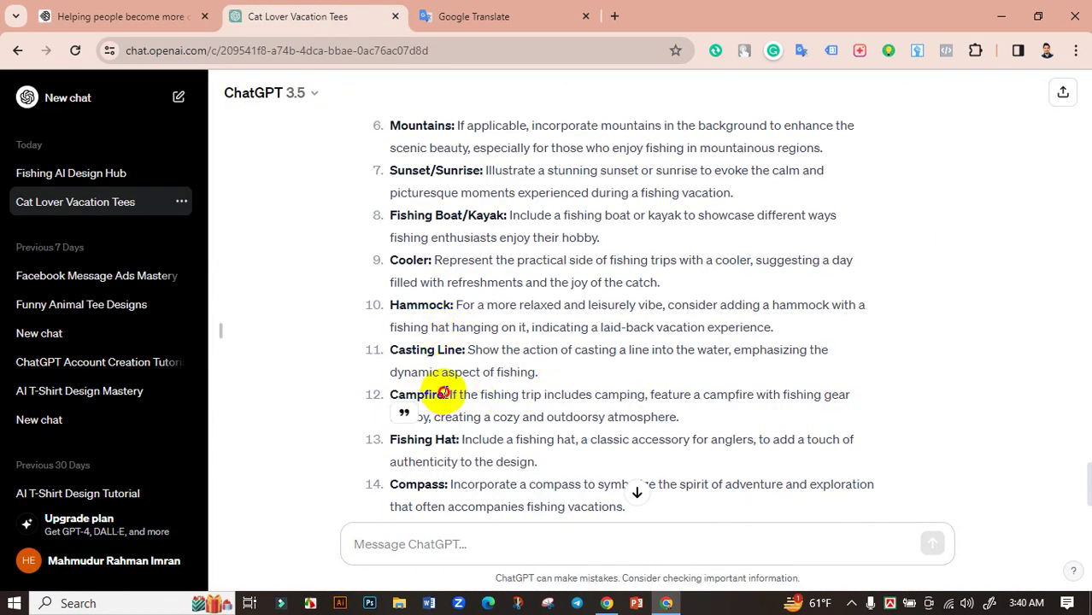
left_click_drag(445, 394, 394, 393)
key("ctrl+c")
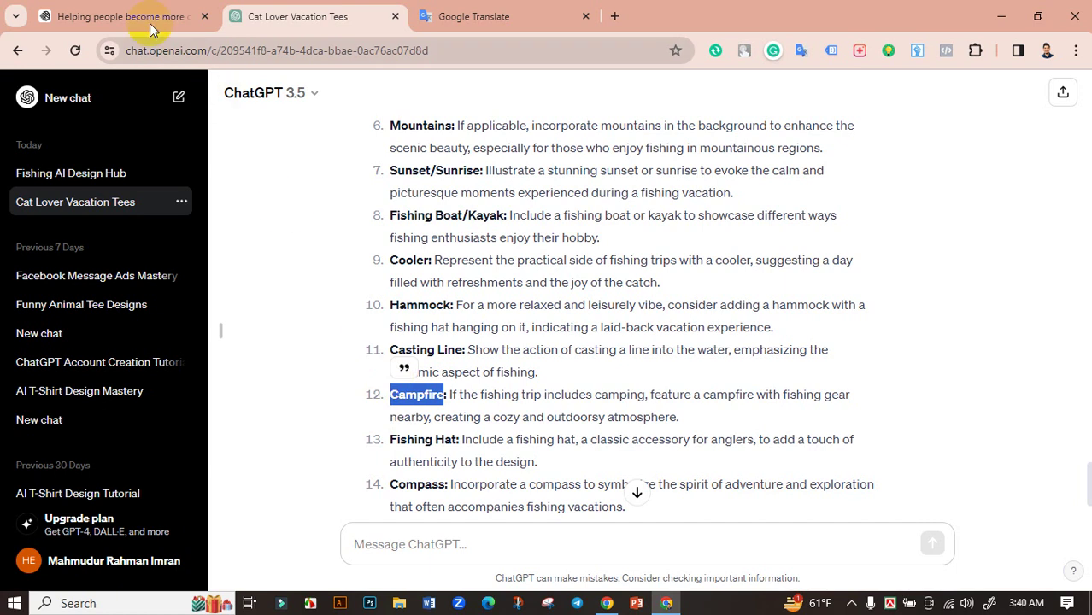
left_click(149, 16)
key("ctrl+v")
type(",")
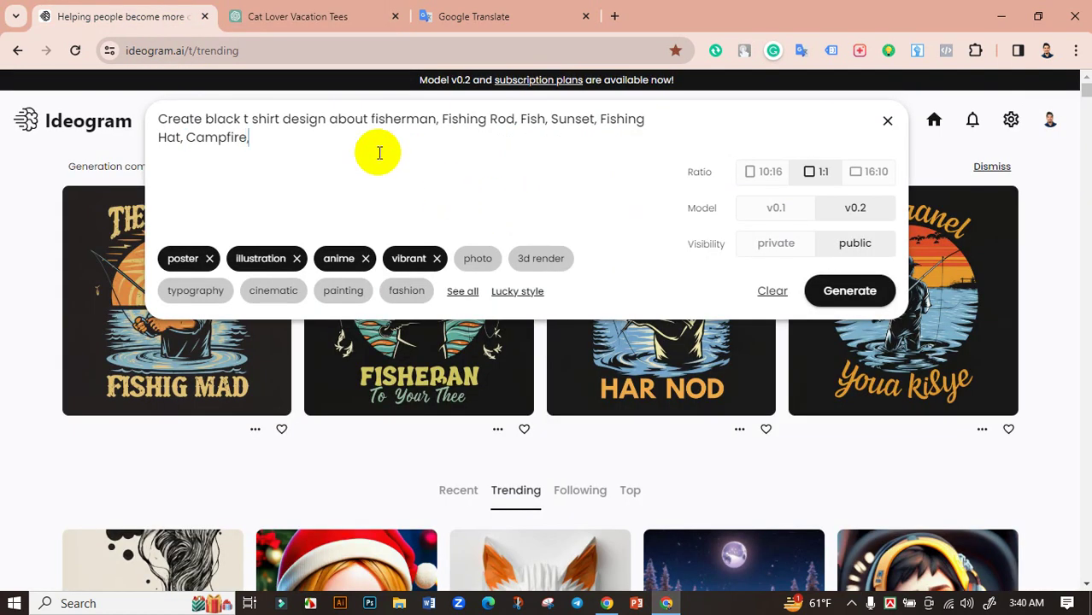
Append Landscape to the prompt and generate a new set of four designs.
left_click(295, 17)
scroll(459, 284, "up", 1)
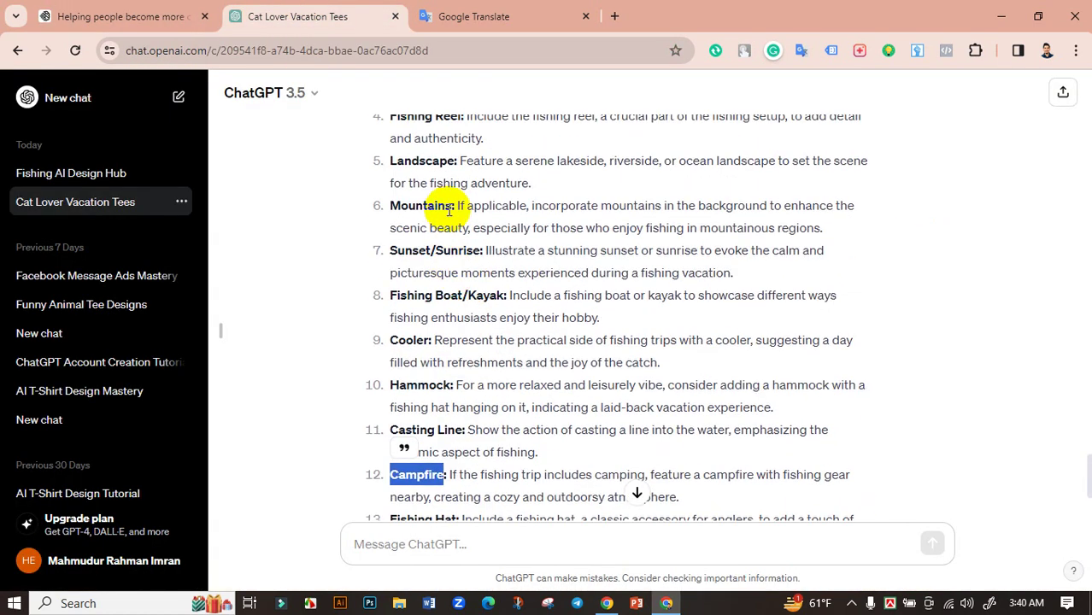
left_click_drag(455, 161, 386, 162)
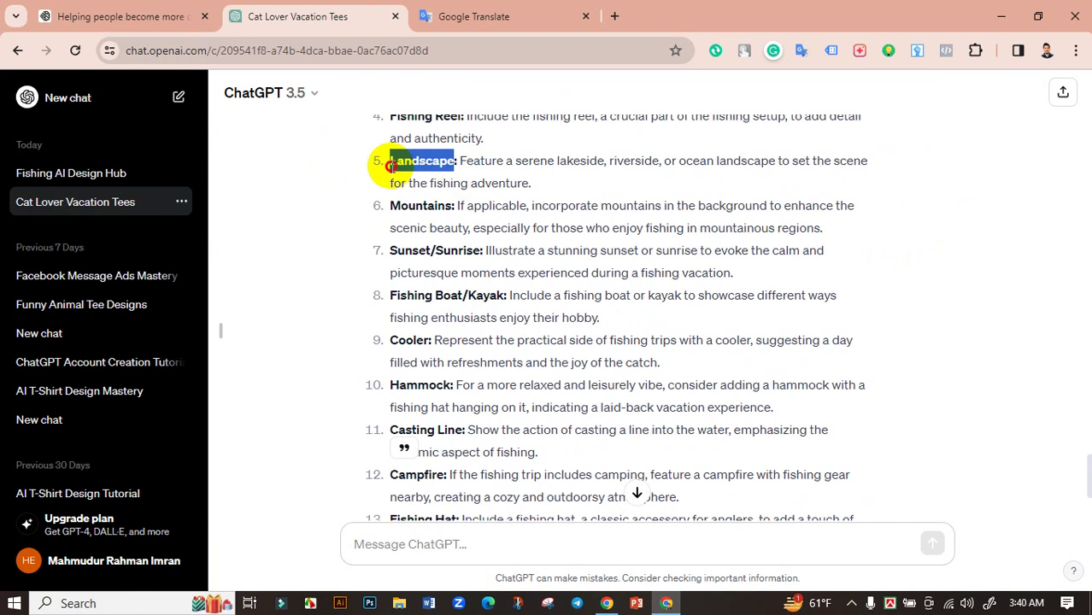
left_click(101, 7)
key("ctrl+v")
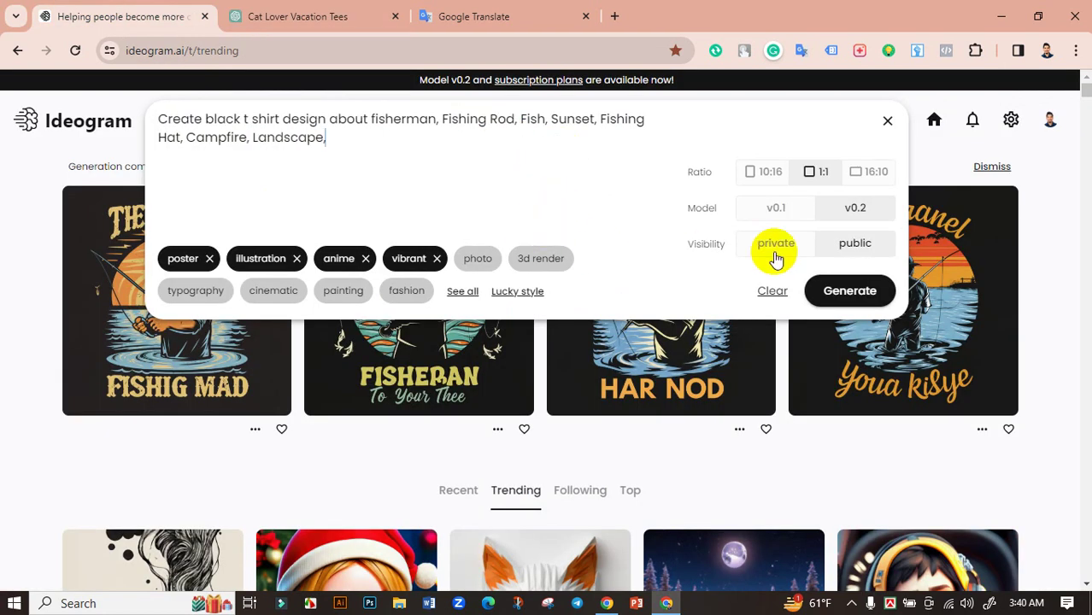
left_click(885, 293)
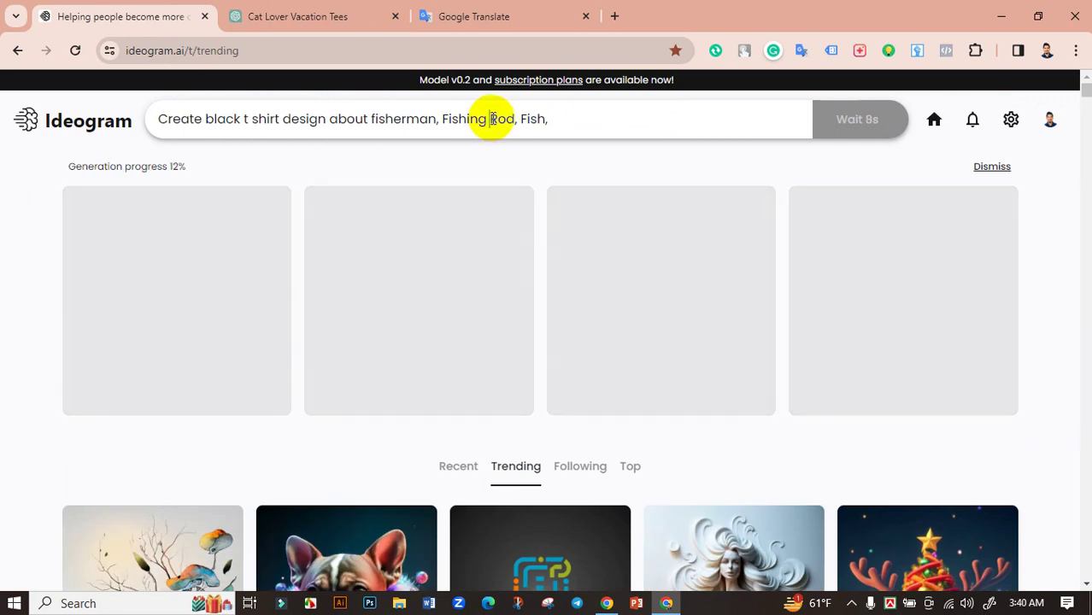
Review the full fisherman, Fishing Rod, Fish prompt and its options beside the finished designs.
left_click(489, 119)
left_click(23, 152)
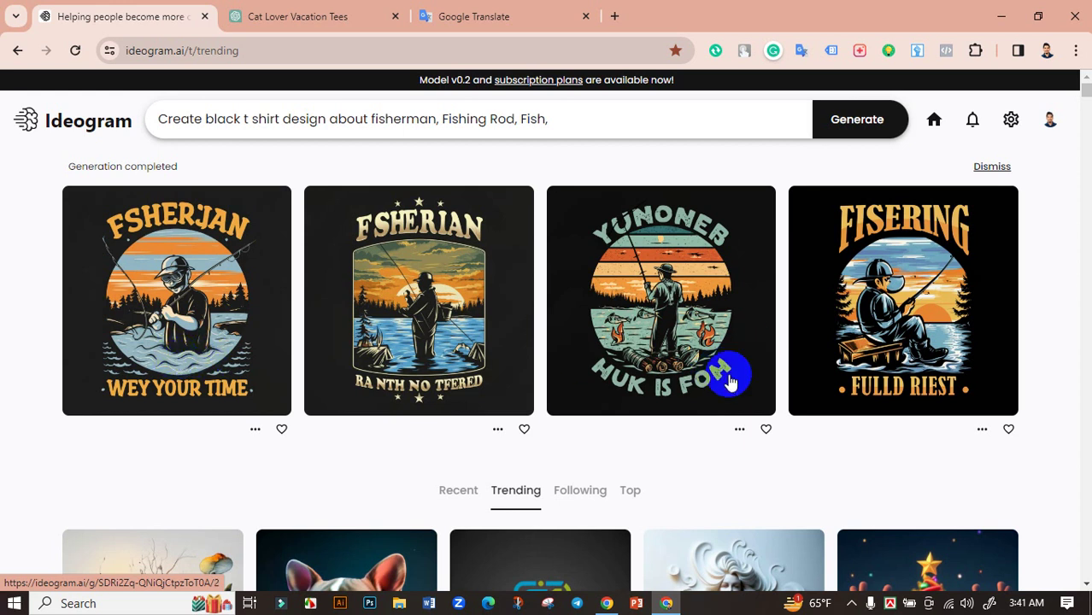
left_click(545, 126)
left_click(47, 198)
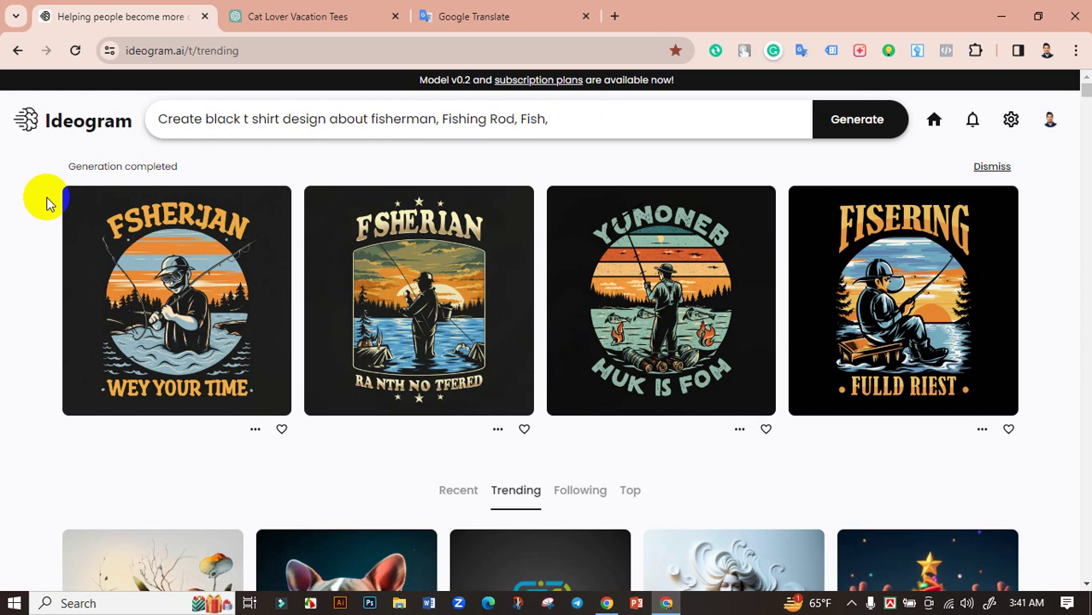
Draft 'Write 40 T shirt design text for fishing lover' in ChatGPT without sending.
left_click(354, 7)
scroll(458, 178, "up", 3)
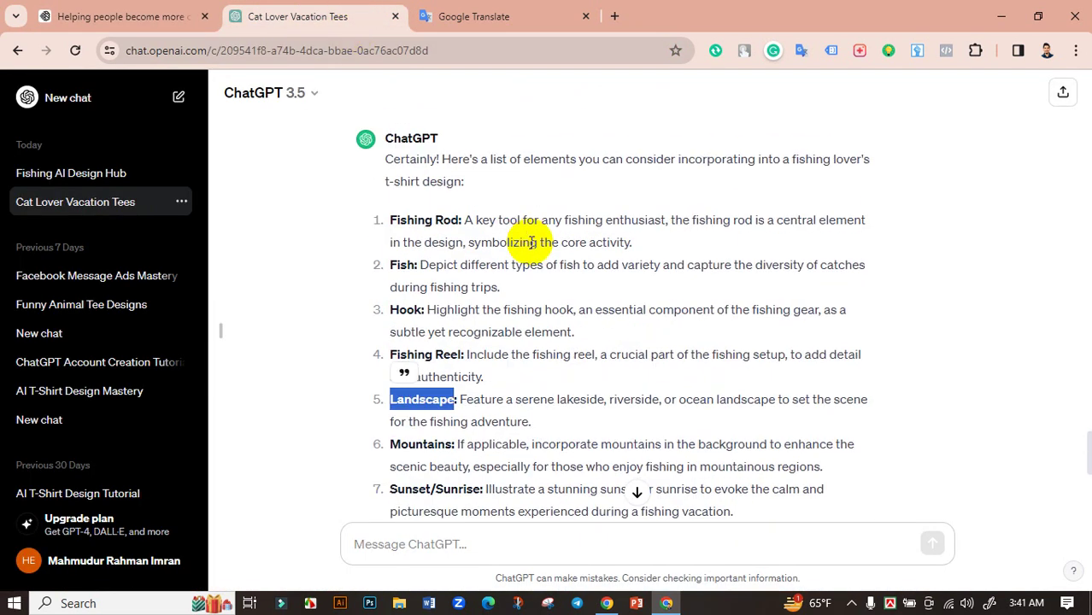
scroll(560, 251, "down", 3)
scroll(566, 409, "down", 2)
left_click(425, 544)
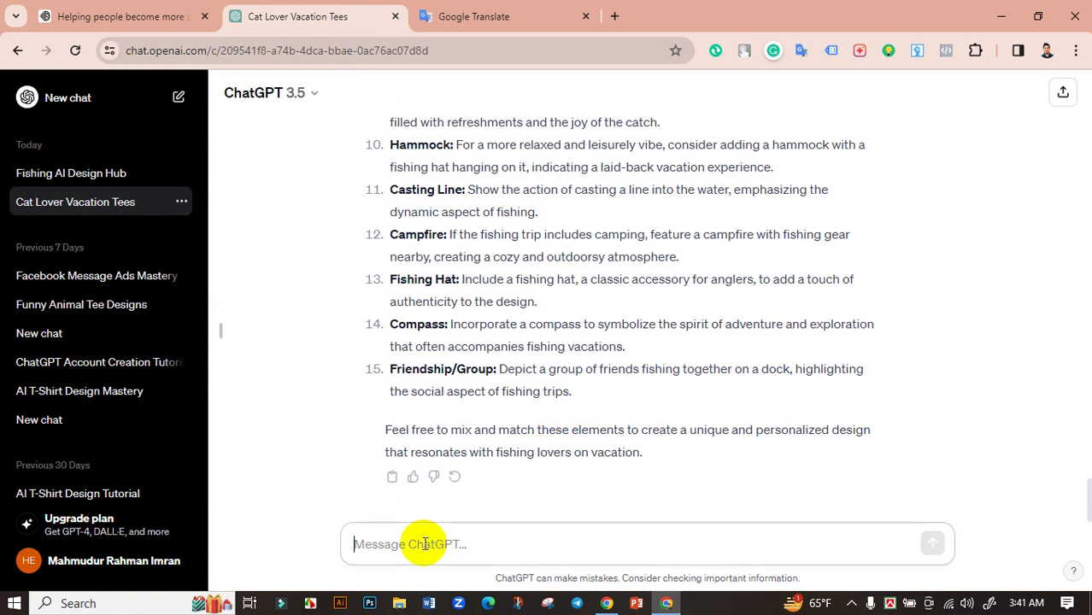
type("Write")
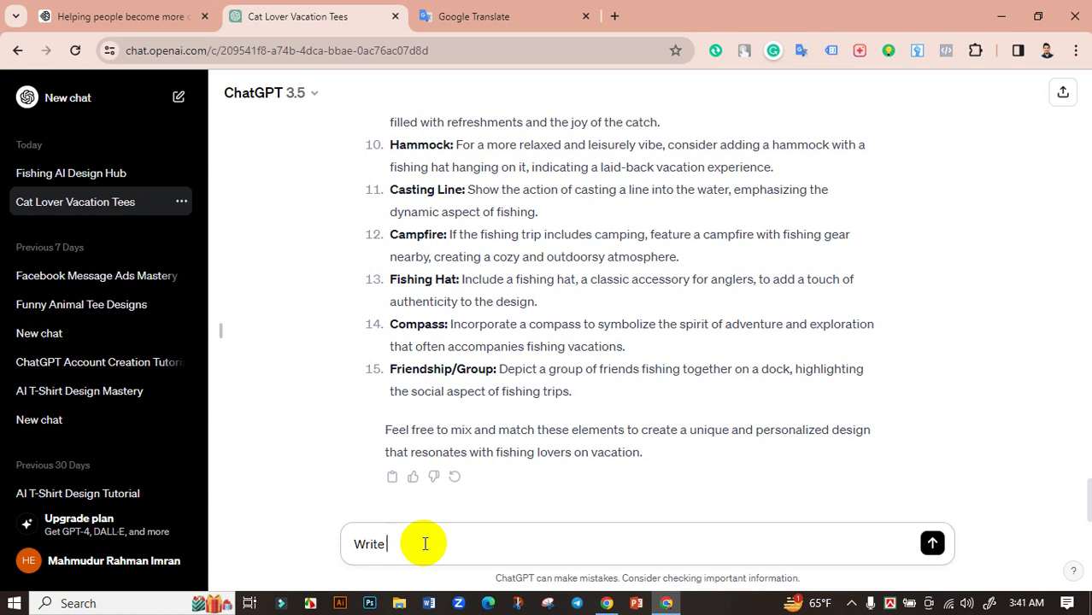
type("T")
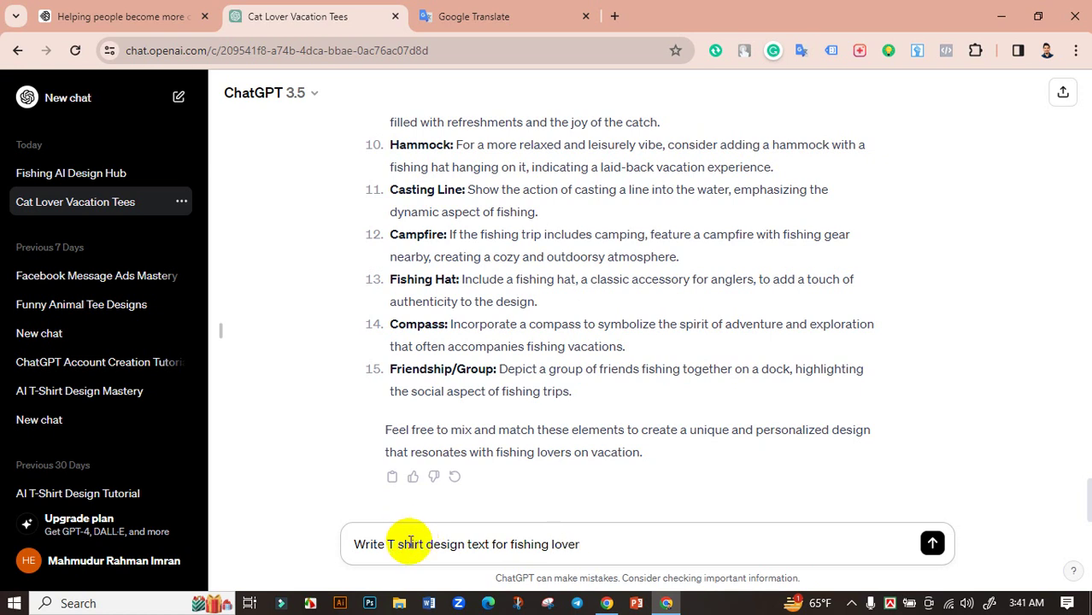
left_click(388, 543)
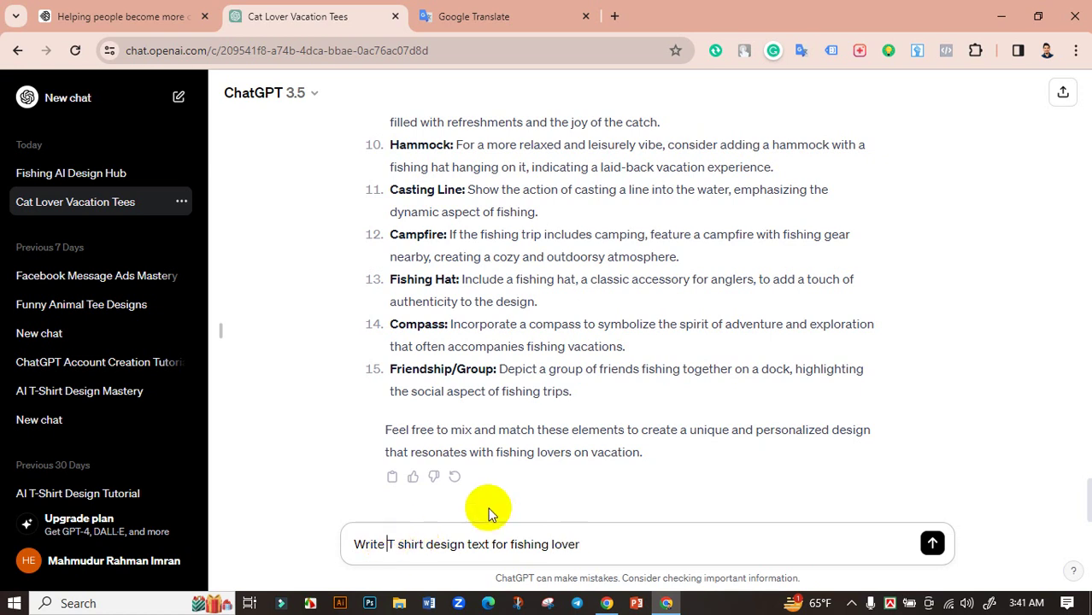
type("40")
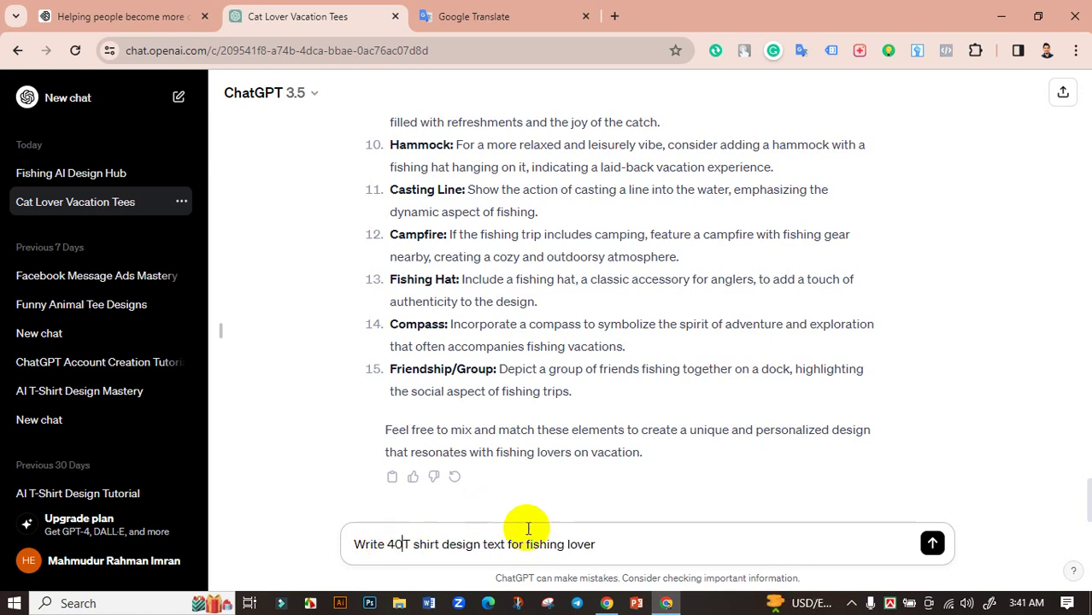
Send the request and read through ChatGPT's list of 40 fishing T-shirt slogans.
left_click(932, 547)
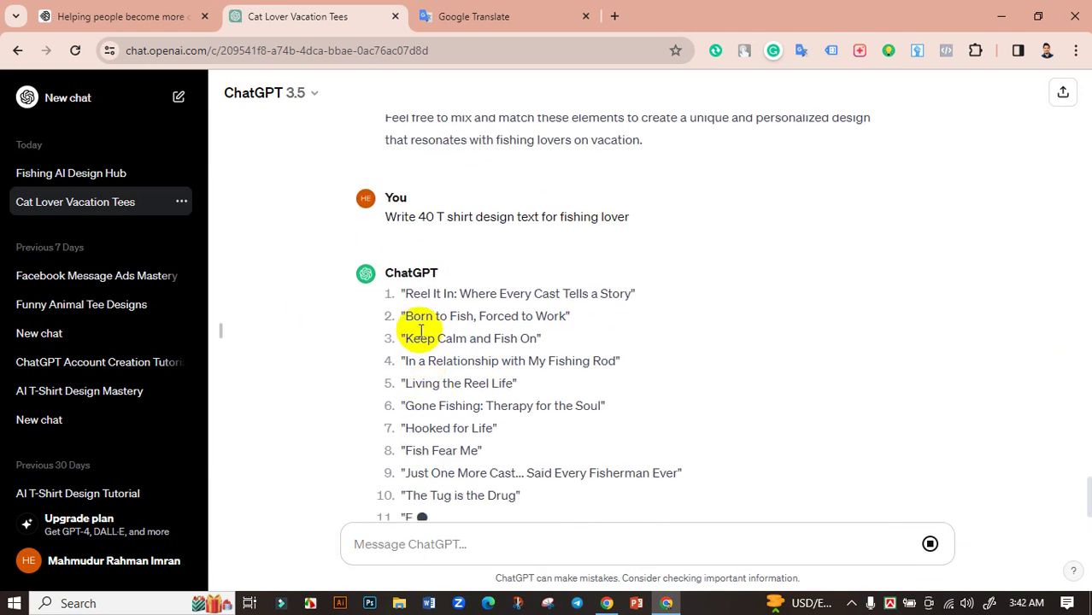
scroll(414, 282, "up", 1)
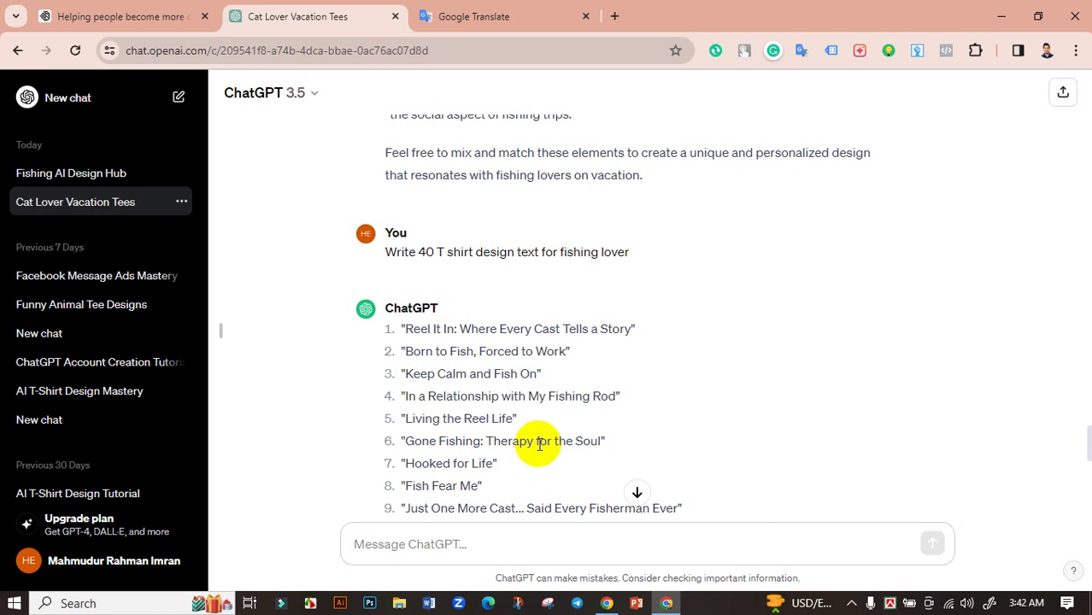
scroll(521, 439, "down", 1)
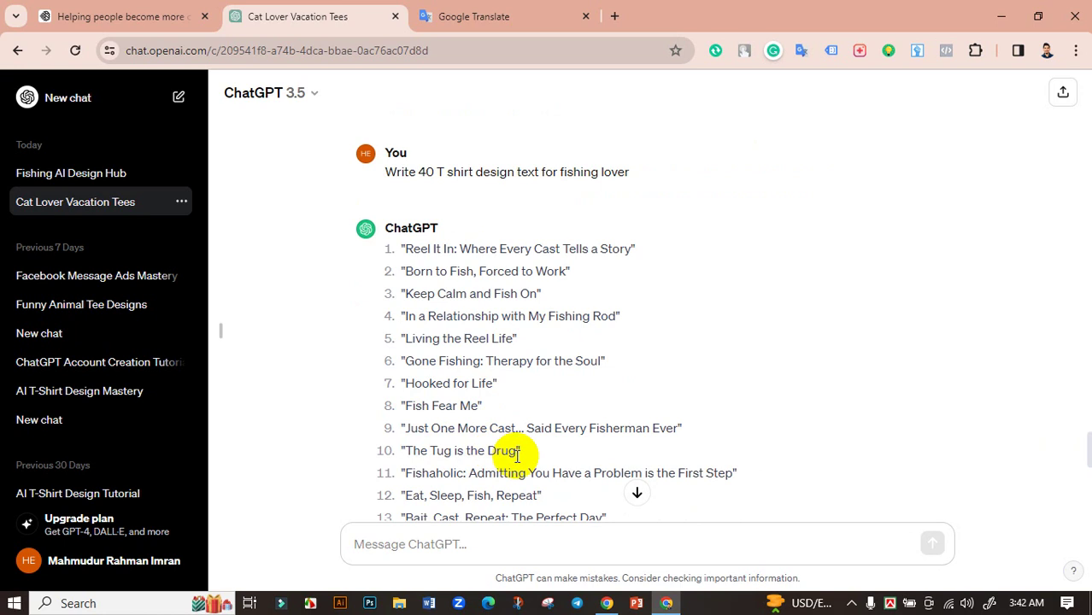
scroll(344, 369, "down", 1)
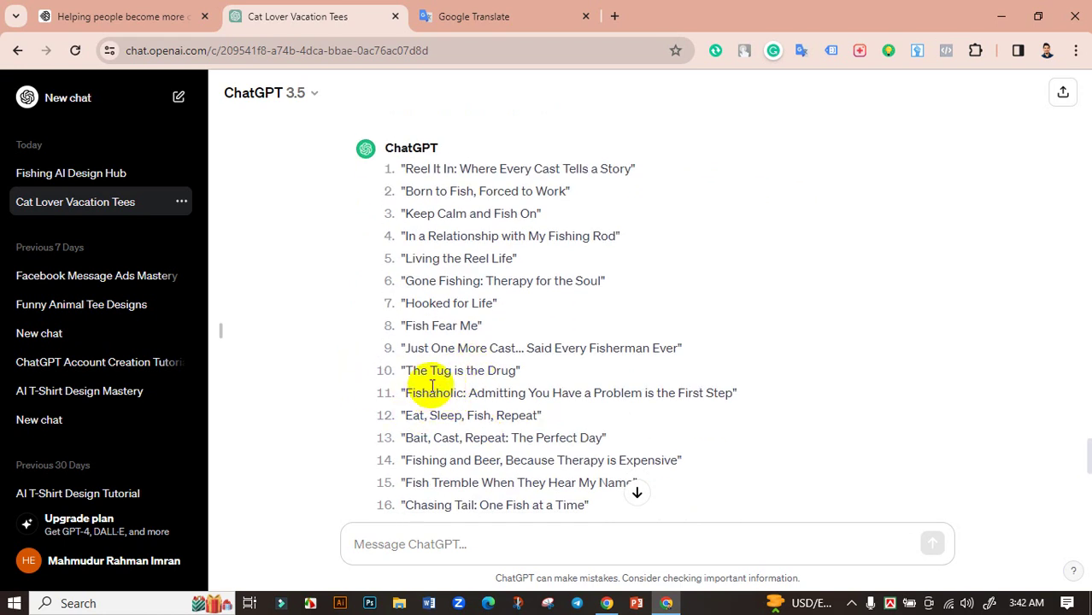
scroll(434, 386, "down", 1)
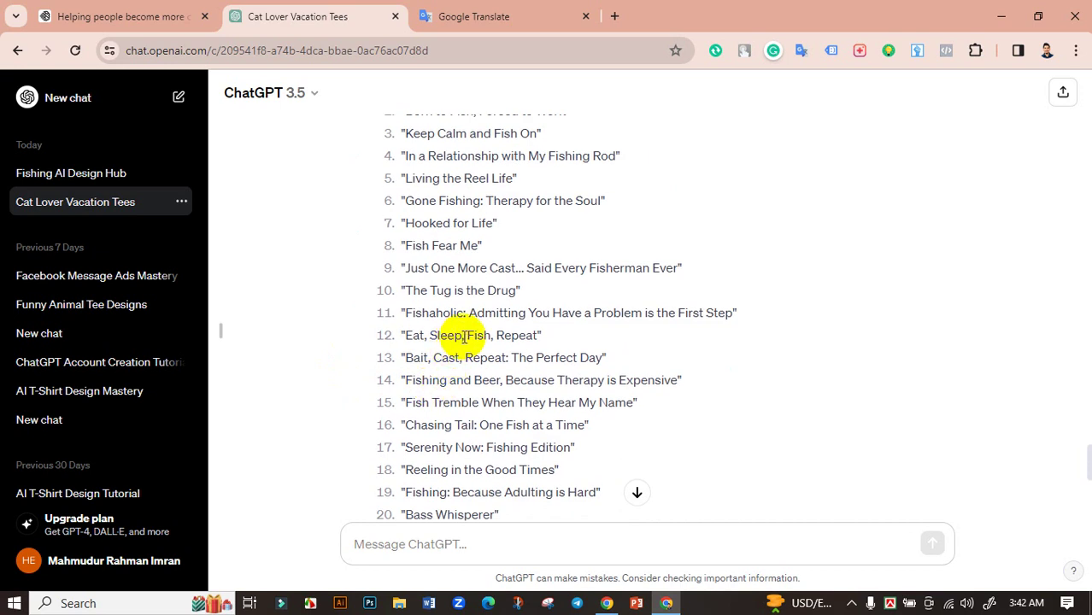
scroll(510, 350, "down", 1)
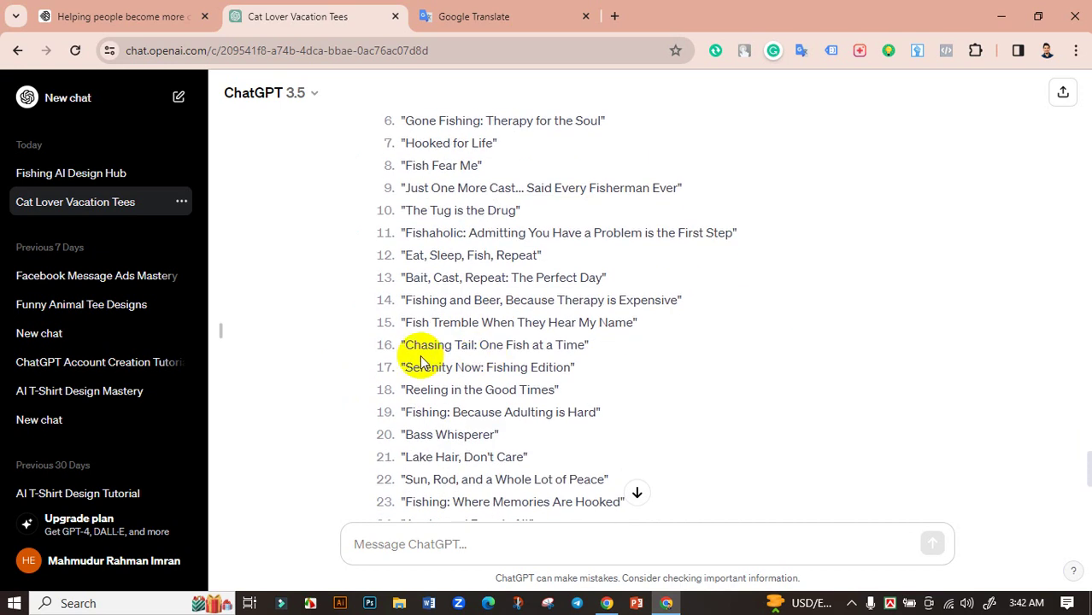
scroll(420, 362, "down", 1)
scroll(451, 354, "down", 1)
scroll(450, 341, "down", 2)
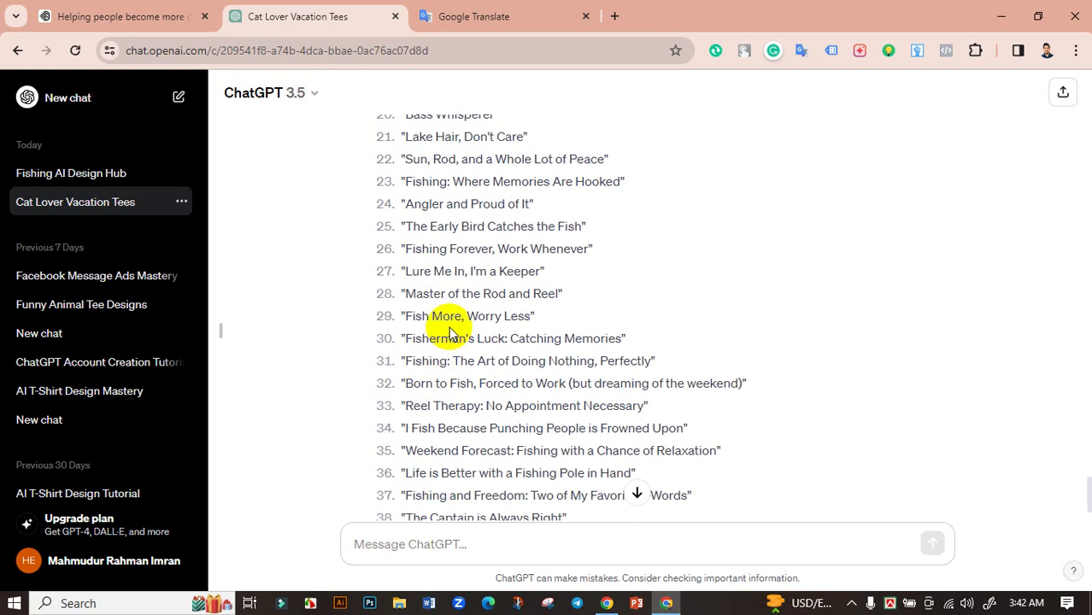
scroll(479, 341, "down", 1)
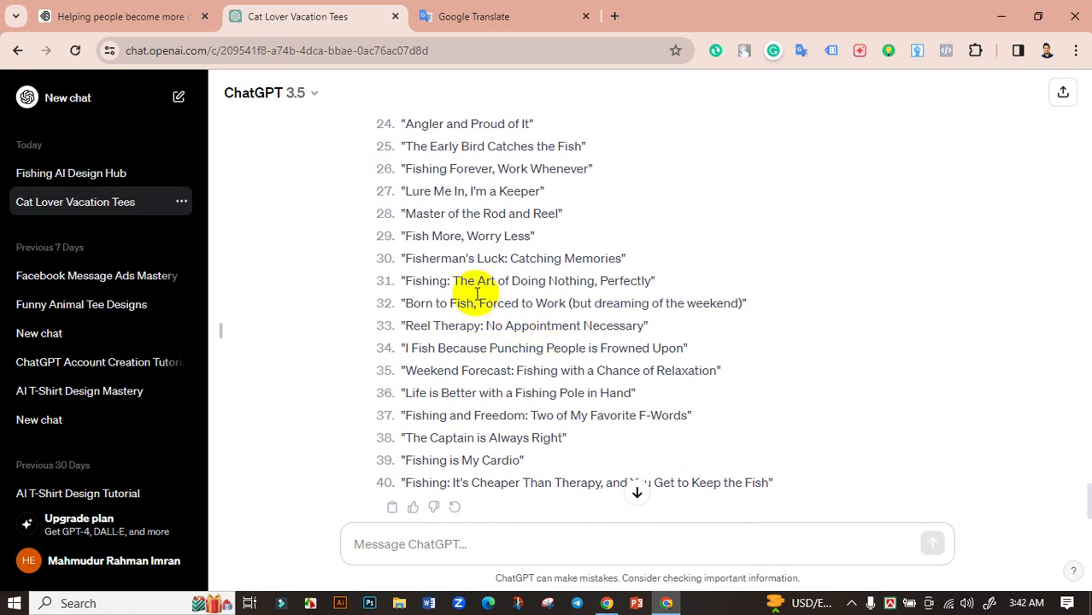
scroll(479, 299, "down", 1)
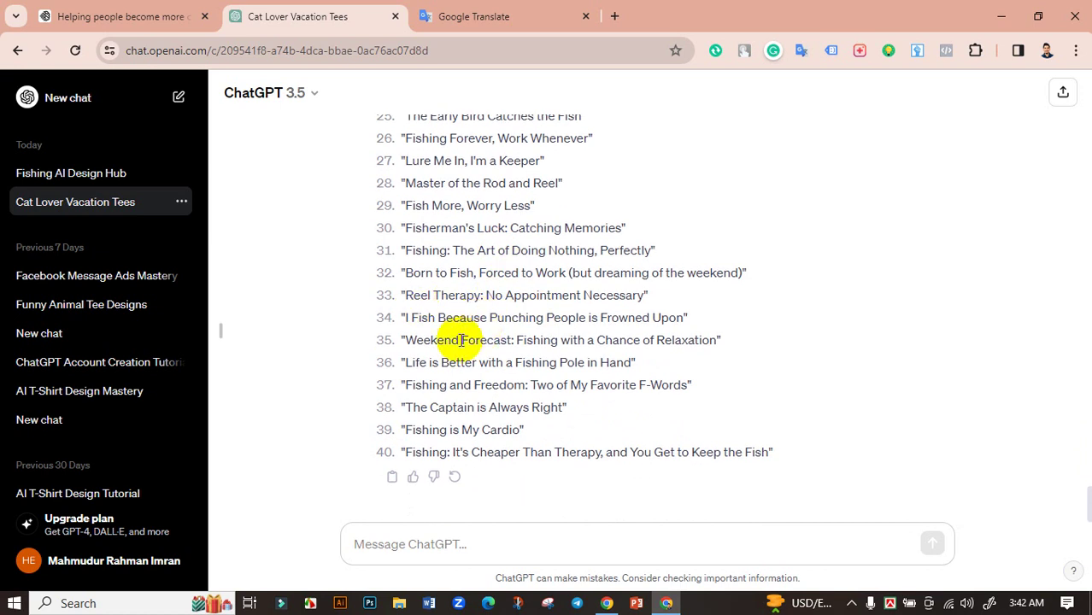
scroll(459, 342, "up", 1)
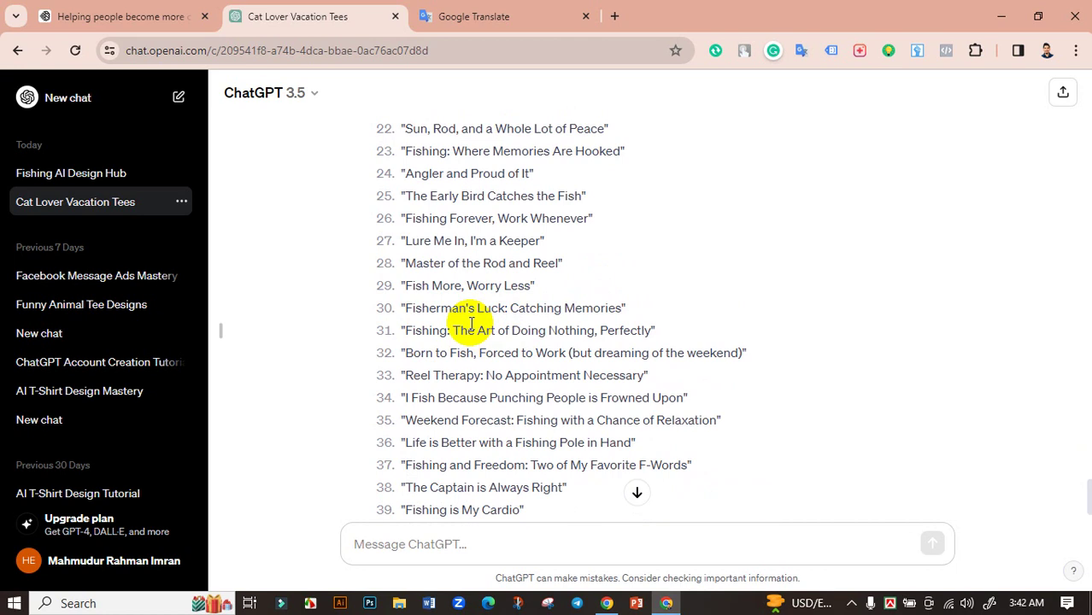
scroll(471, 323, "up", 1)
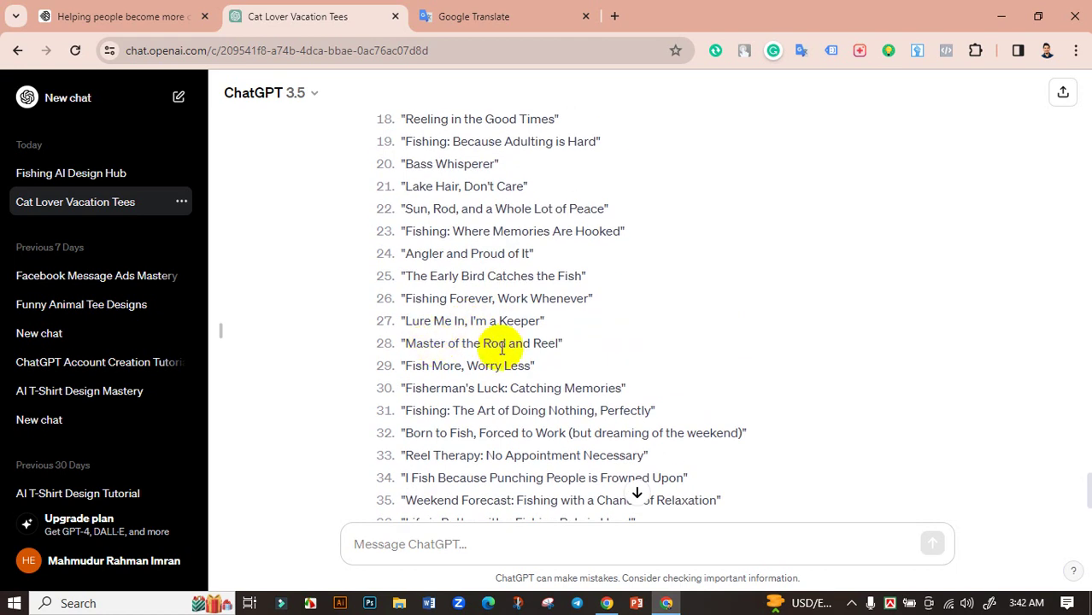
Highlight the slogan 'Master of the Rod and Reel' and scroll back up the reply.
left_click_drag(484, 345, 579, 344)
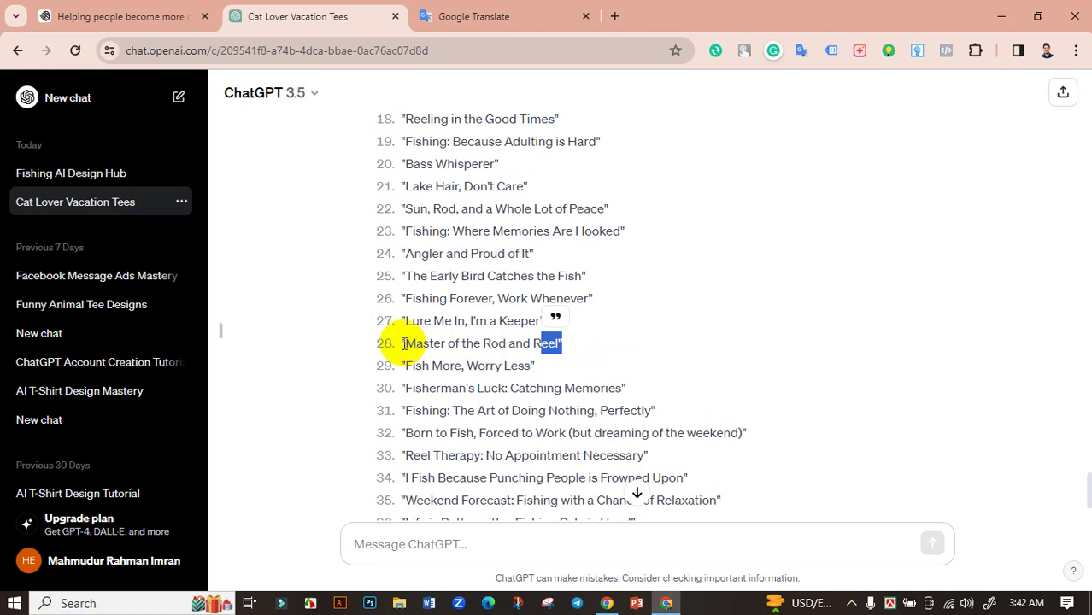
left_click_drag(405, 344, 565, 344)
scroll(528, 346, "up", 4)
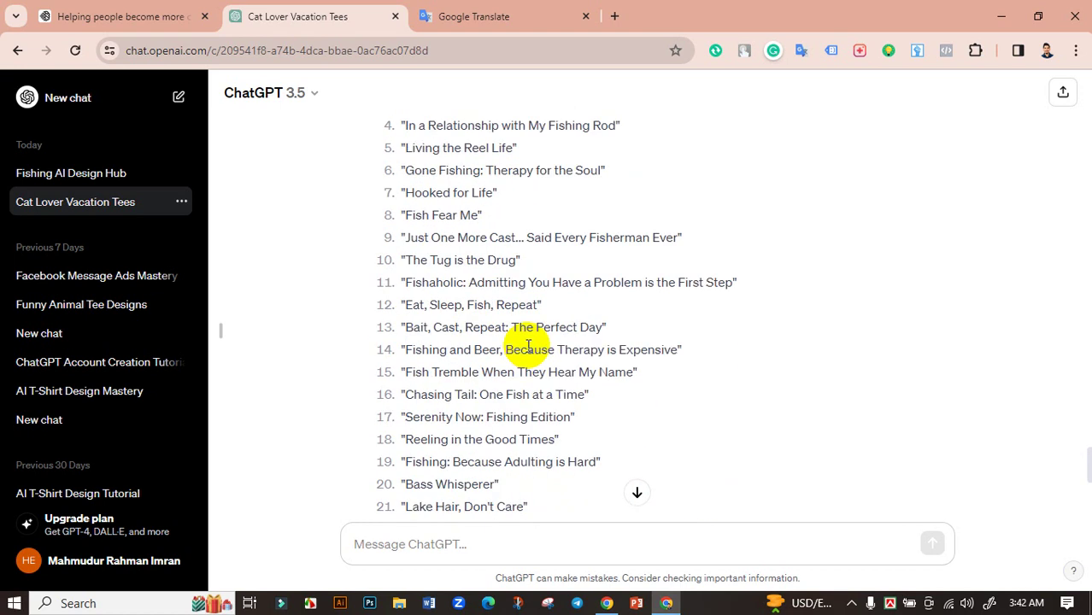
scroll(528, 346, "up", 1)
scroll(500, 341, "up", 5)
scroll(463, 317, "up", 2)
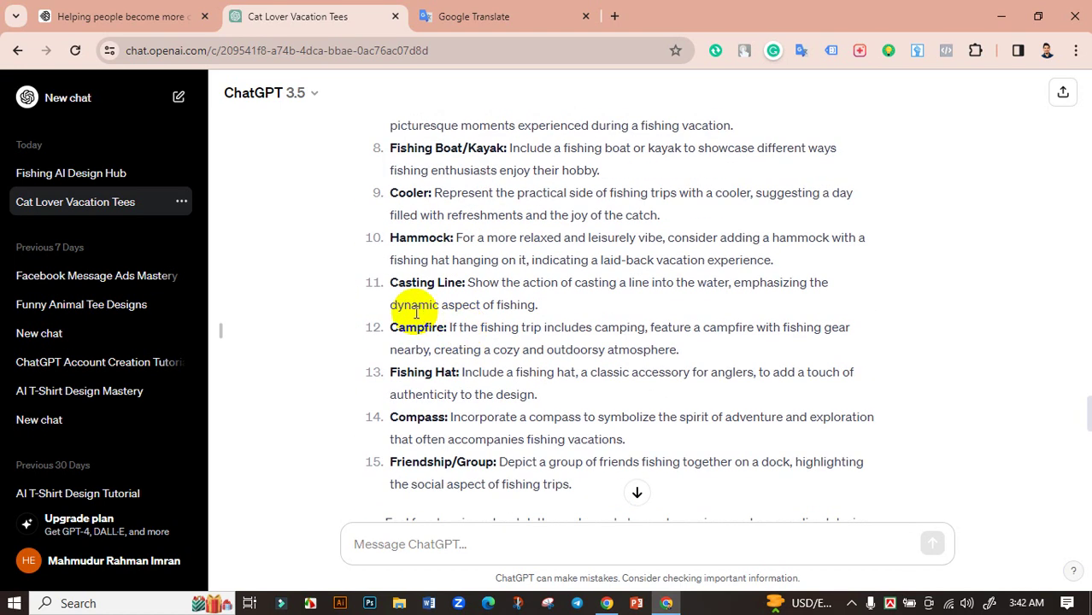
scroll(416, 313, "up", 3)
scroll(418, 314, "up", 1)
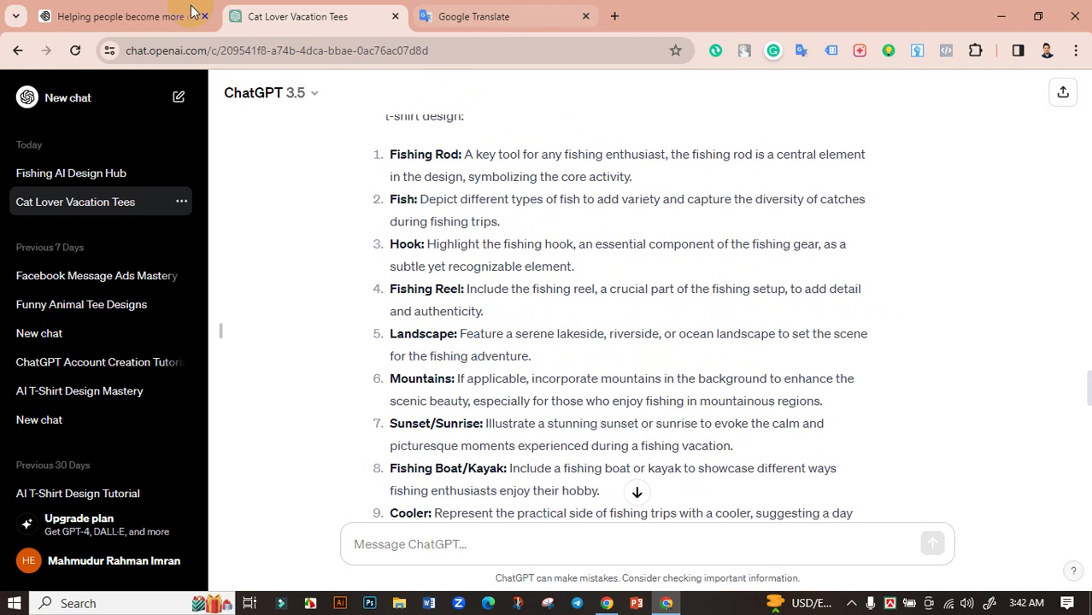
Delete 'Fishing Hat, Campfire, Landscape' from the end of the Ideogram prompt.
left_click(192, 10)
left_click(454, 122)
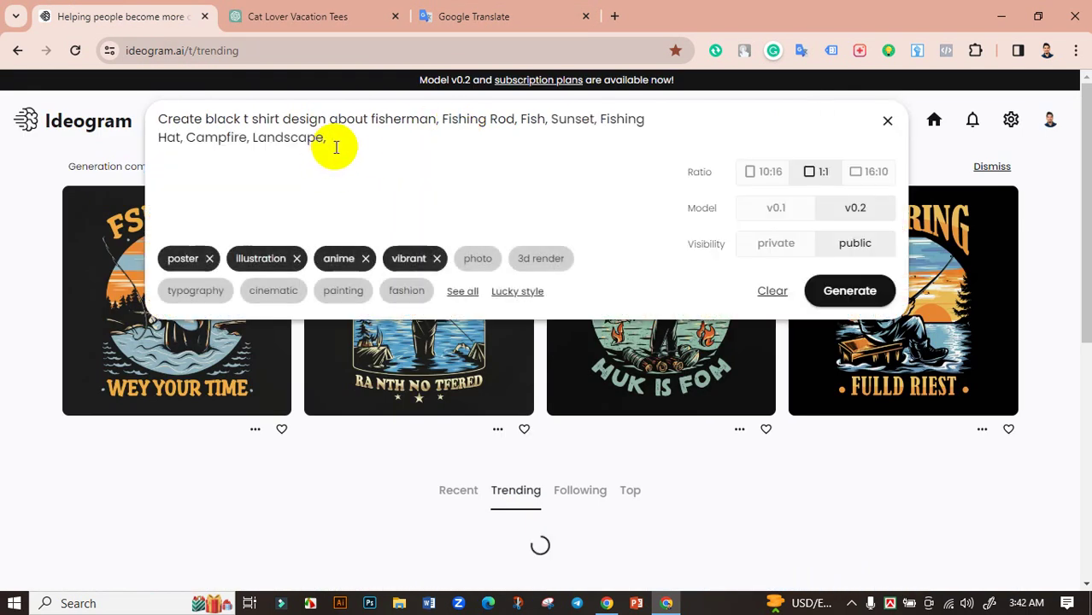
mouse_move(335, 147)
left_mouse_down()
mouse_move(338, 119)
mouse_move(589, 119)
left_mouse_up()
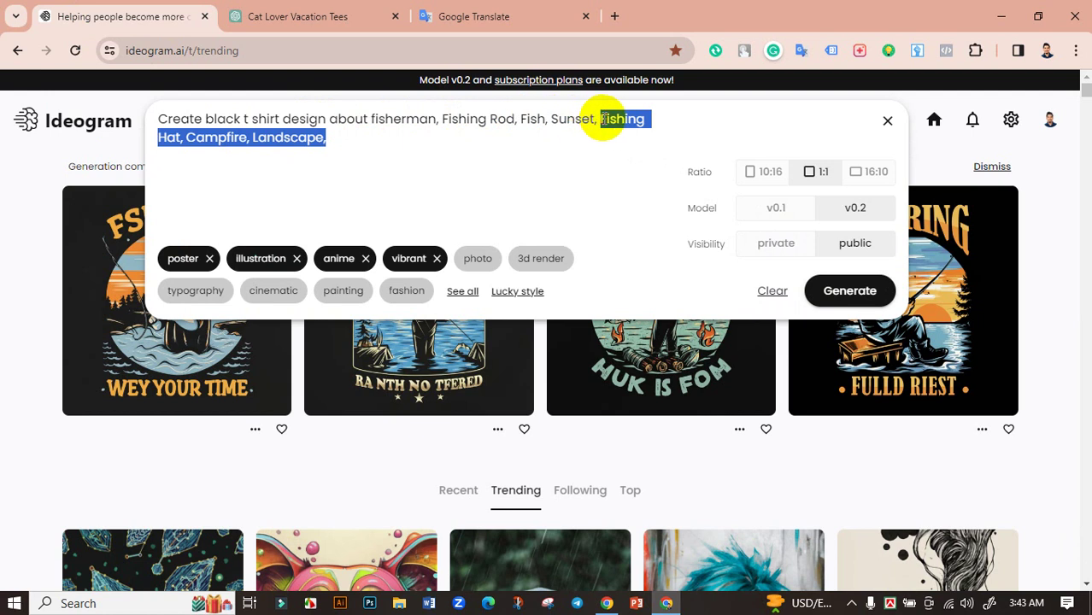
key("BackSpace")
Copy 'Fishing Reel' from ChatGPT and paste it with a comma after 'Fishing Rod,'.
left_click(340, 16)
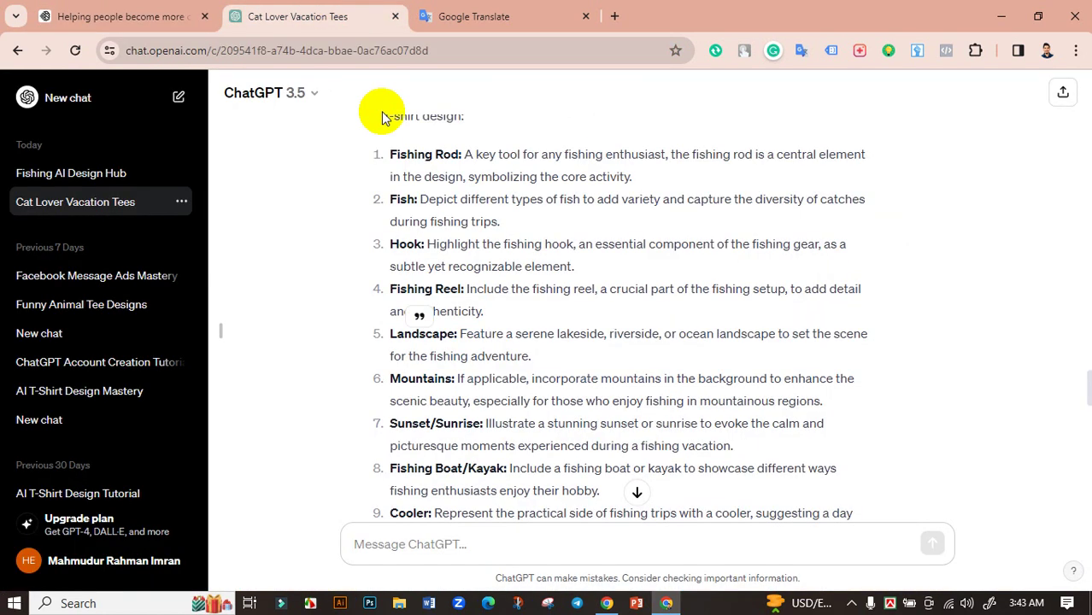
scroll(466, 282, "up", 3)
scroll(446, 286, "down", 3)
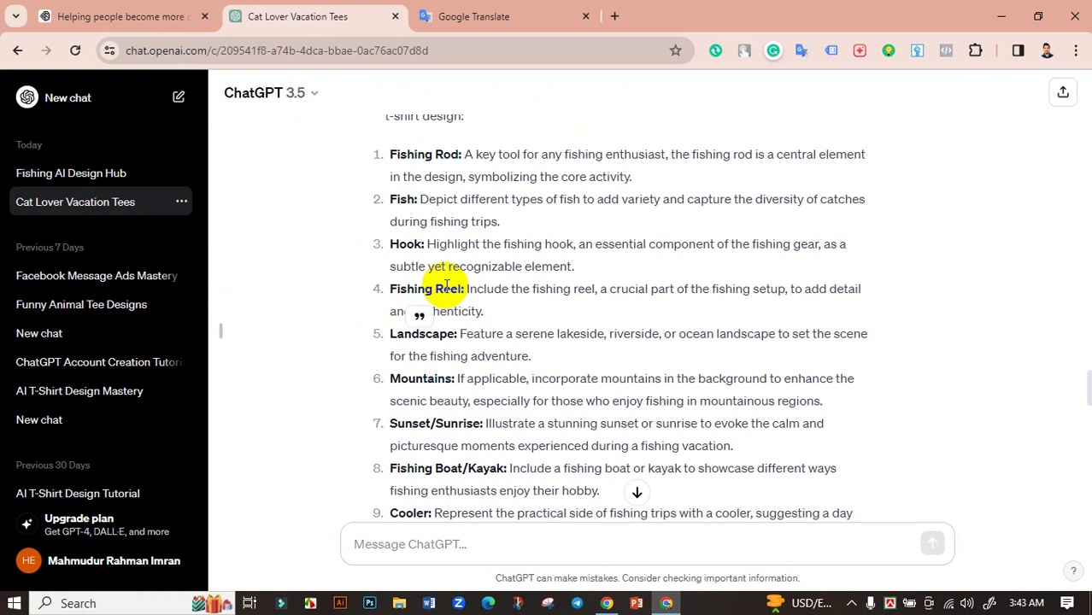
left_click_drag(461, 289, 405, 289)
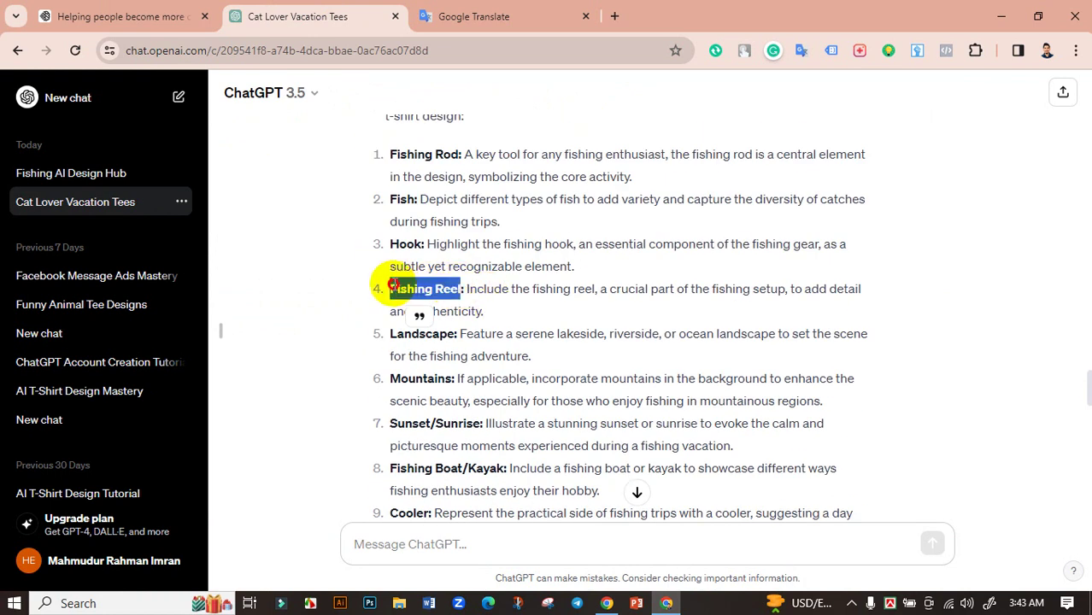
left_click(119, 17)
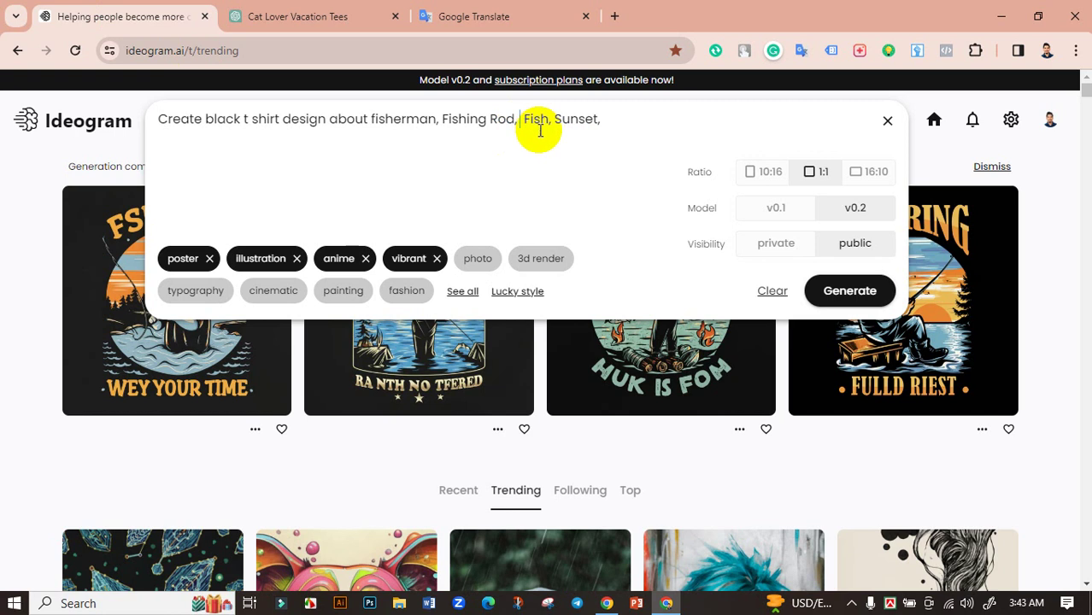
type("Fishing Reel")
type(",")
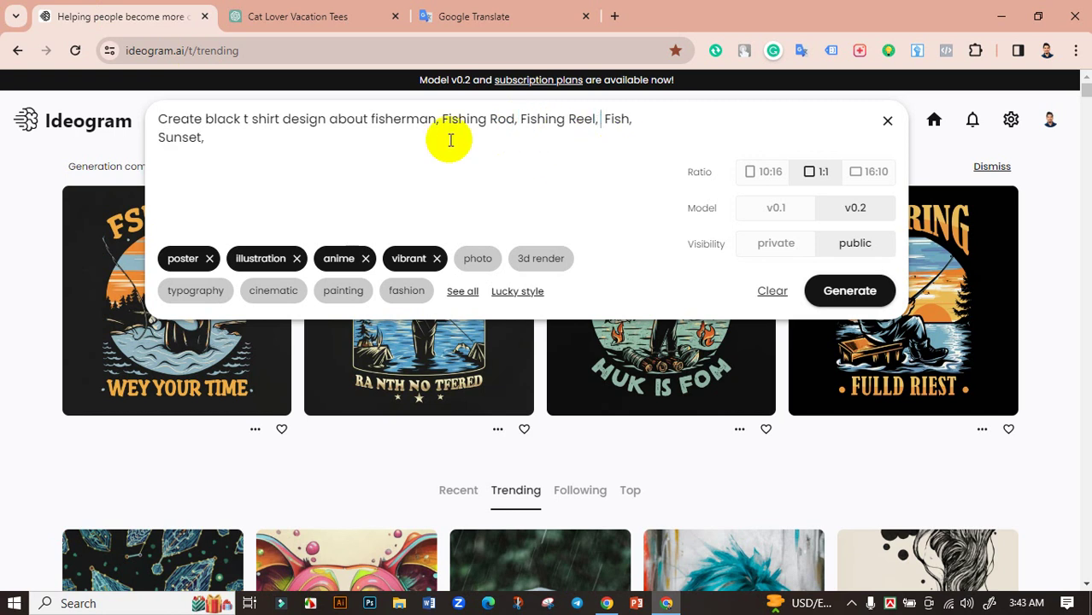
Select 'Compass' from item 14 in ChatGPT and place the cursor after 'Sunset,' in Ideogram.
left_click(350, 16)
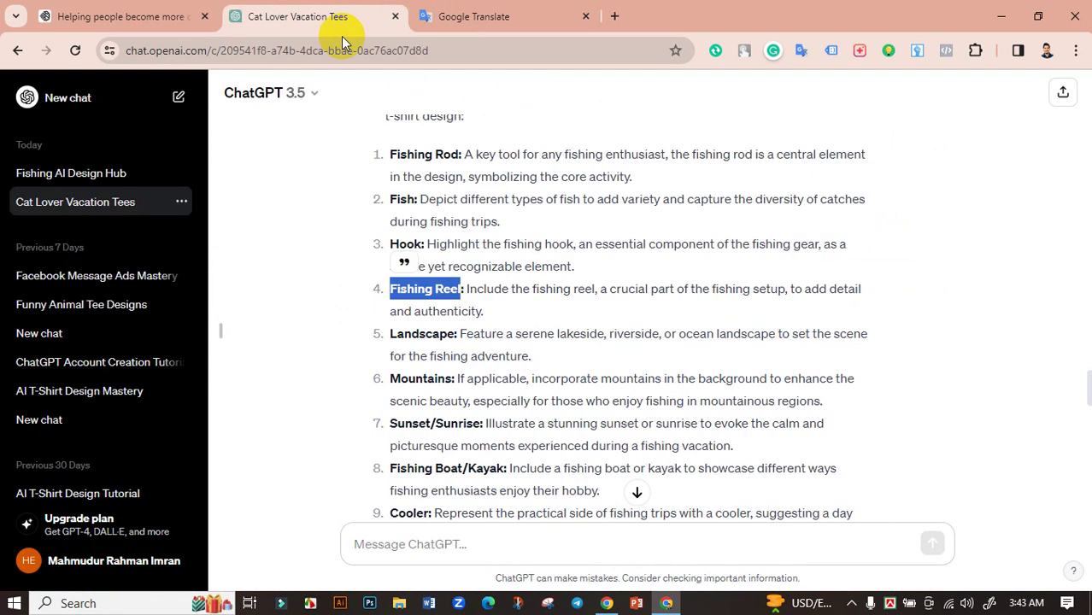
scroll(521, 285, "down", 4)
scroll(519, 285, "down", 4)
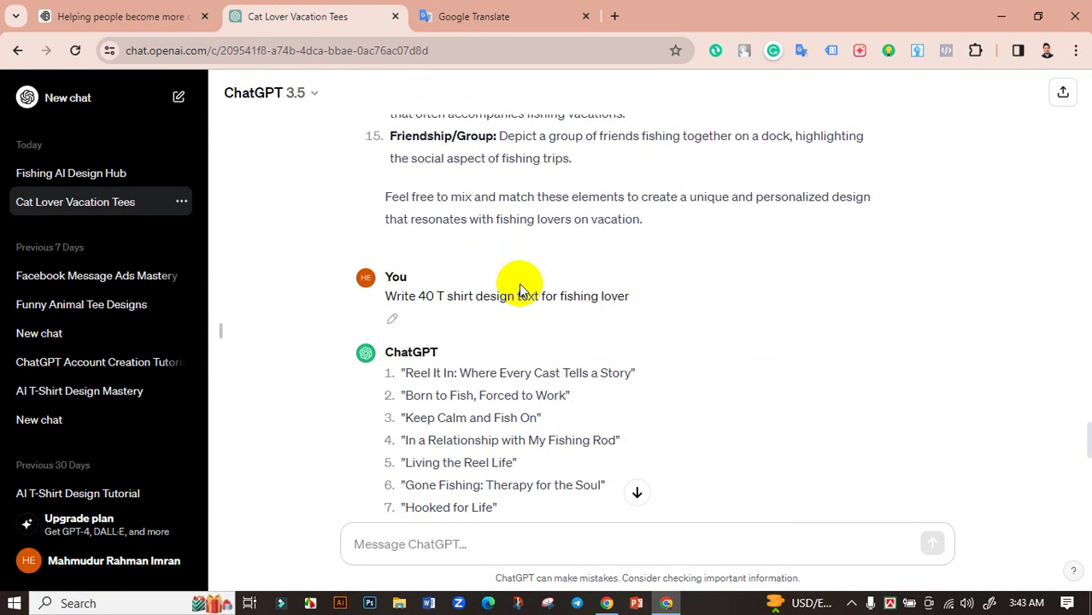
scroll(519, 285, "down", 4)
scroll(517, 284, "down", 3)
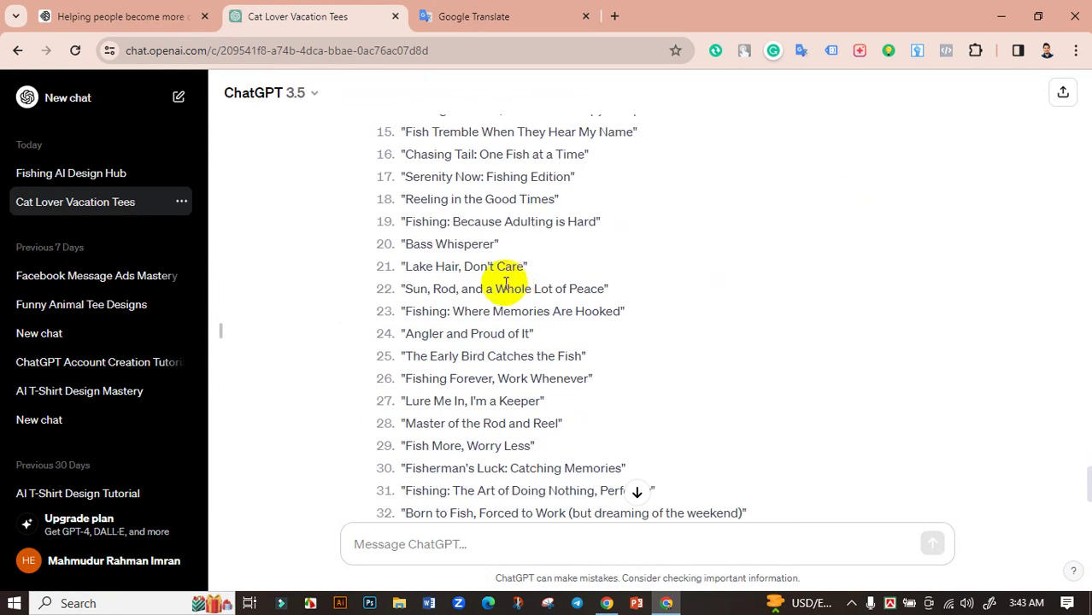
scroll(472, 296, "up", 1)
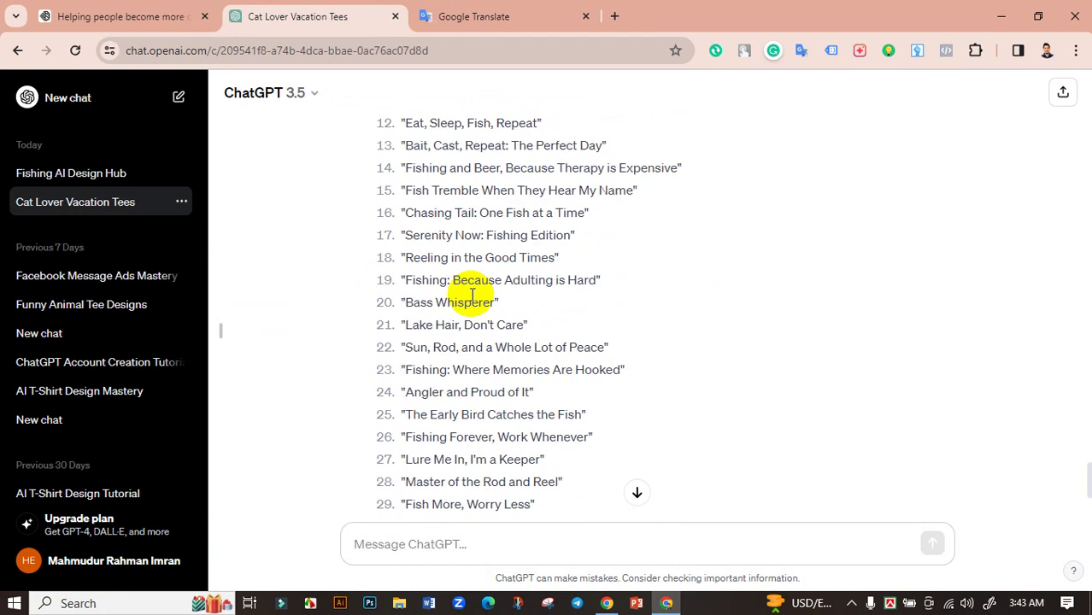
scroll(471, 291, "up", 4)
scroll(427, 269, "up", 3)
scroll(376, 247, "up", 2)
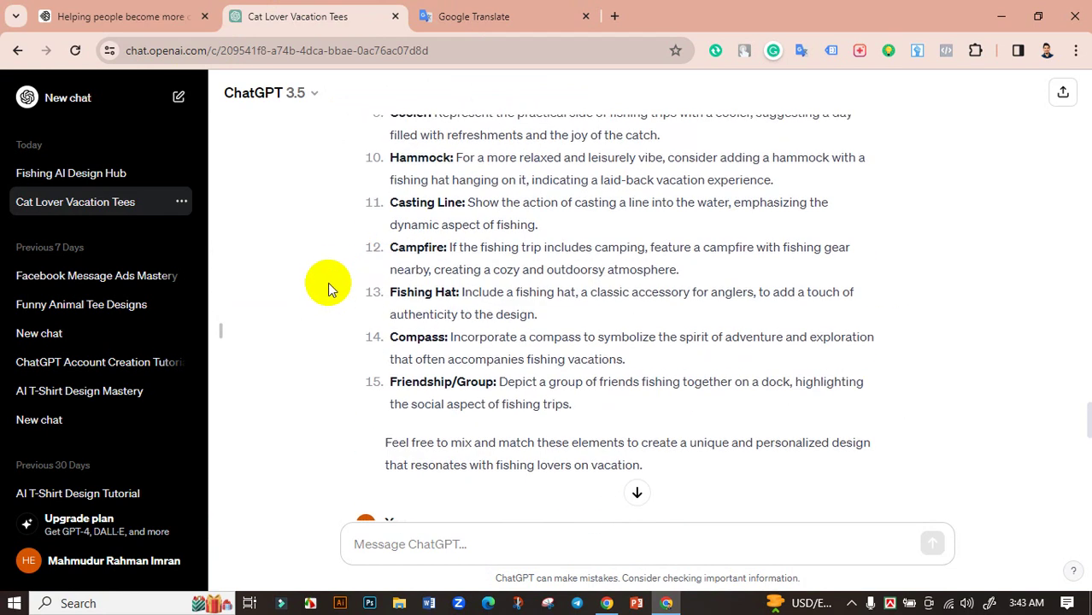
left_click_drag(443, 336, 398, 337)
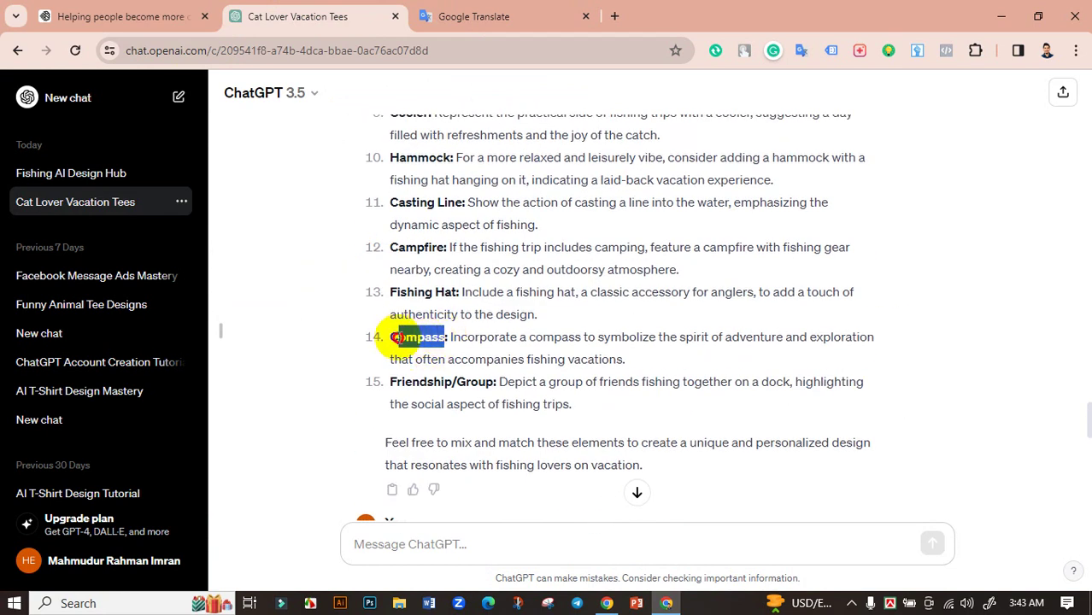
left_click(126, 14)
left_click(244, 138)
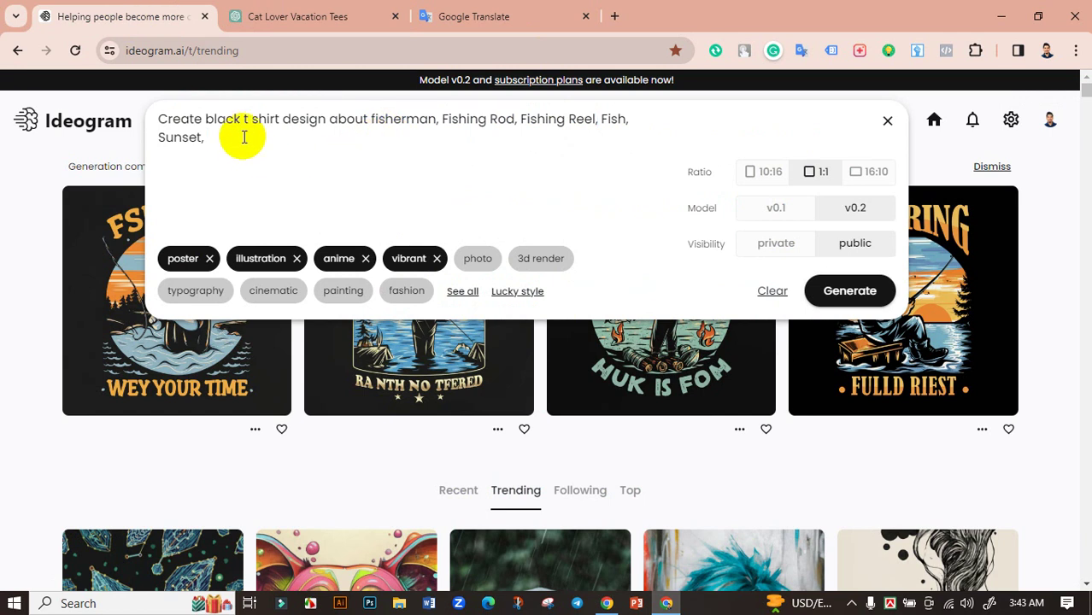
Paste 'Compass' after 'Sunset,', generate the designs, then copy 'Fishing Reel' from the prompt.
type("Compass")
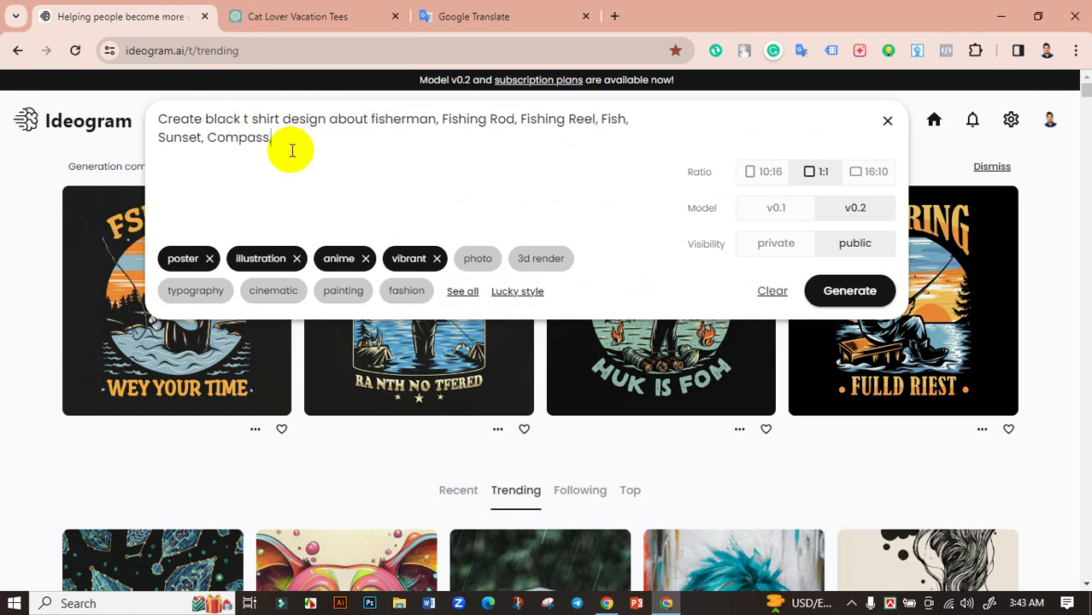
left_click(847, 293)
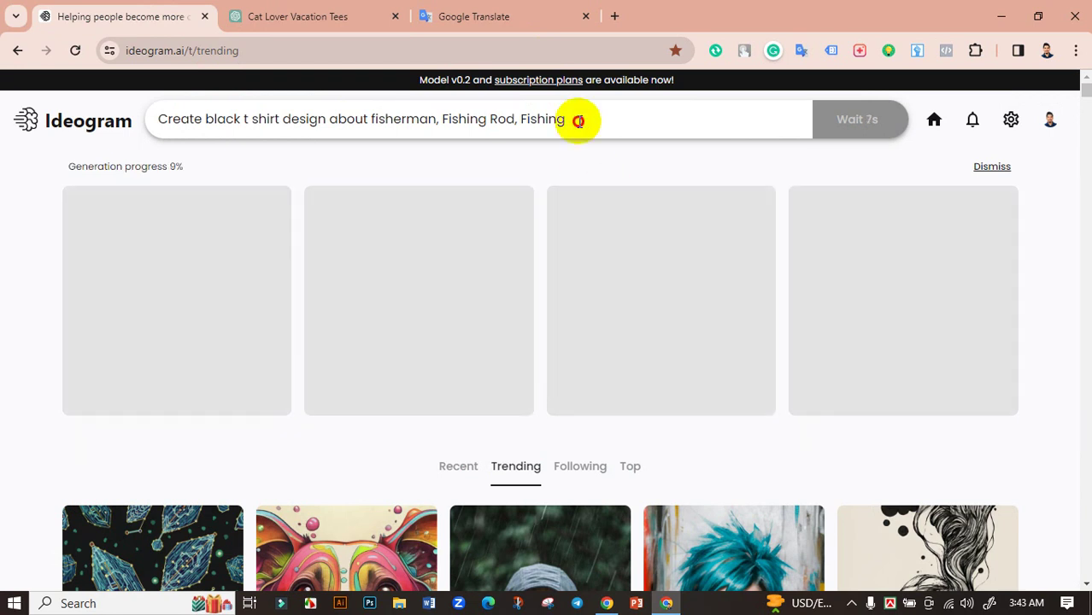
left_click(579, 120)
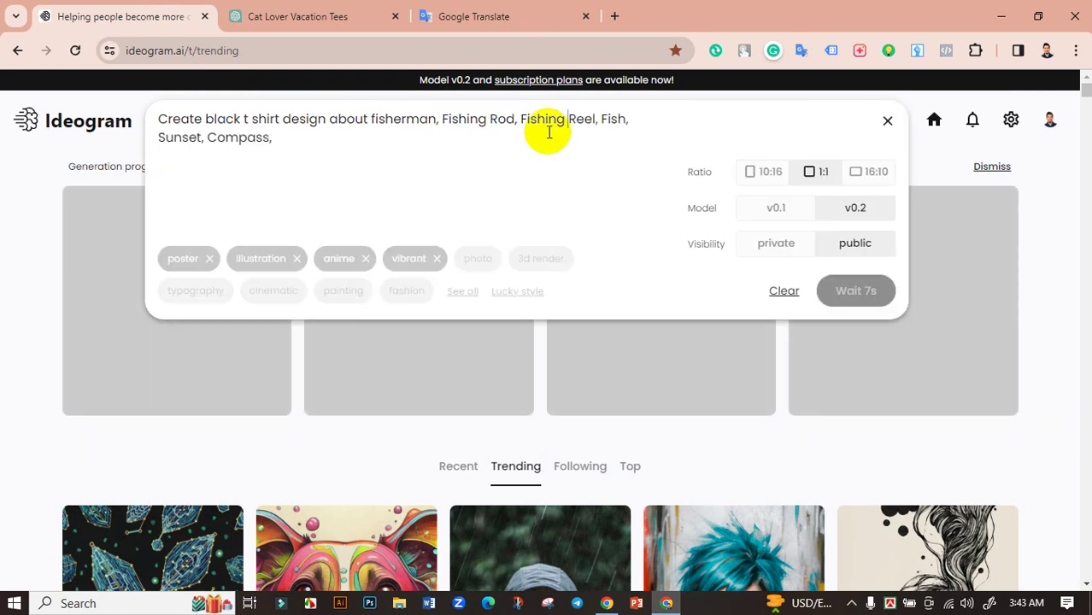
left_click_drag(595, 119, 523, 118)
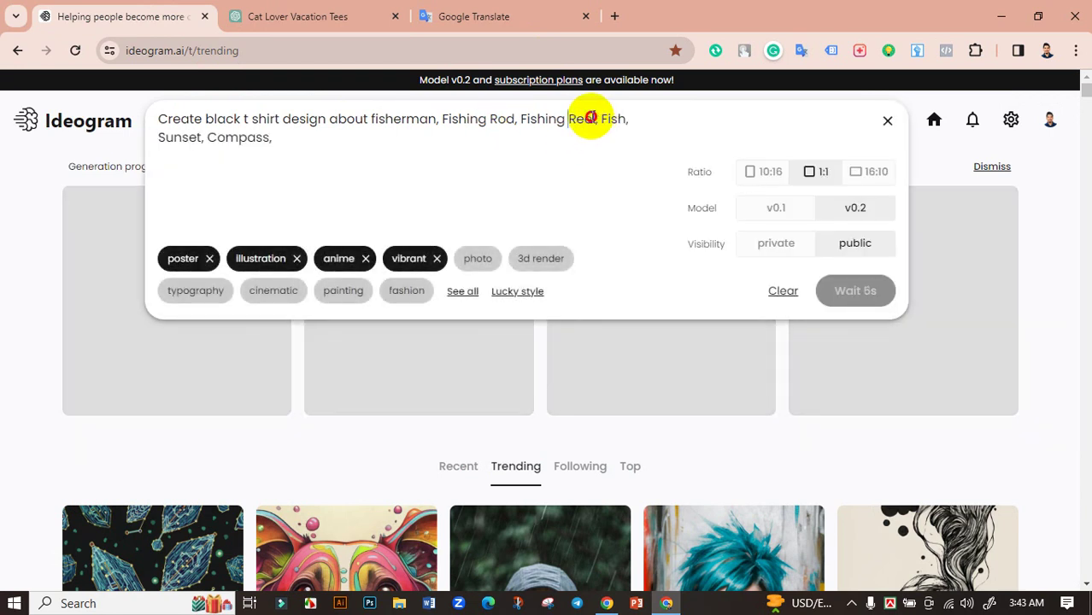
key("ctrl+c")
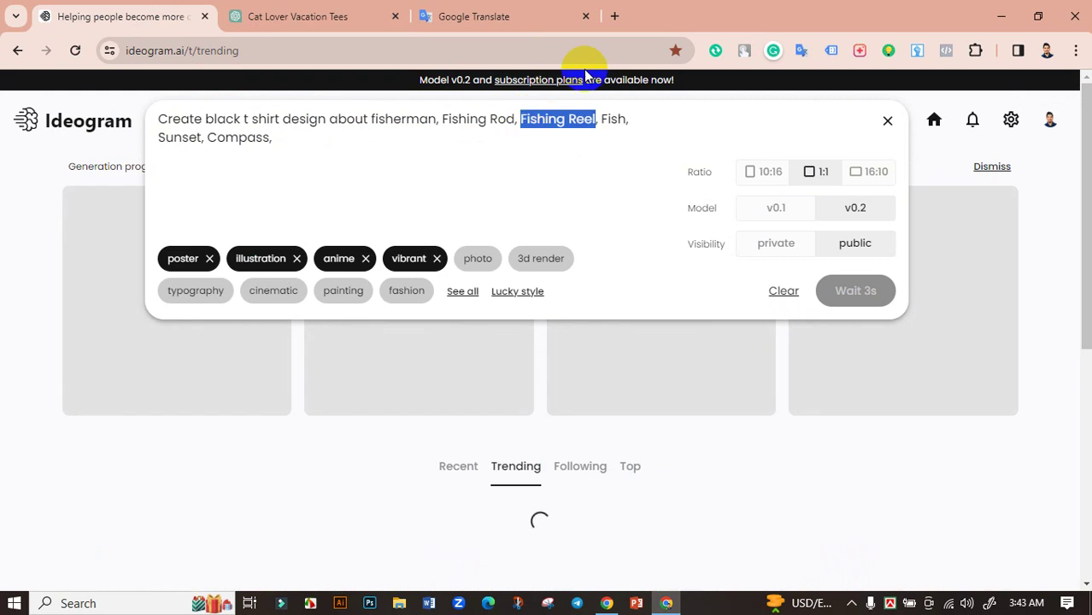
left_click(614, 16)
key("ctrl+v")
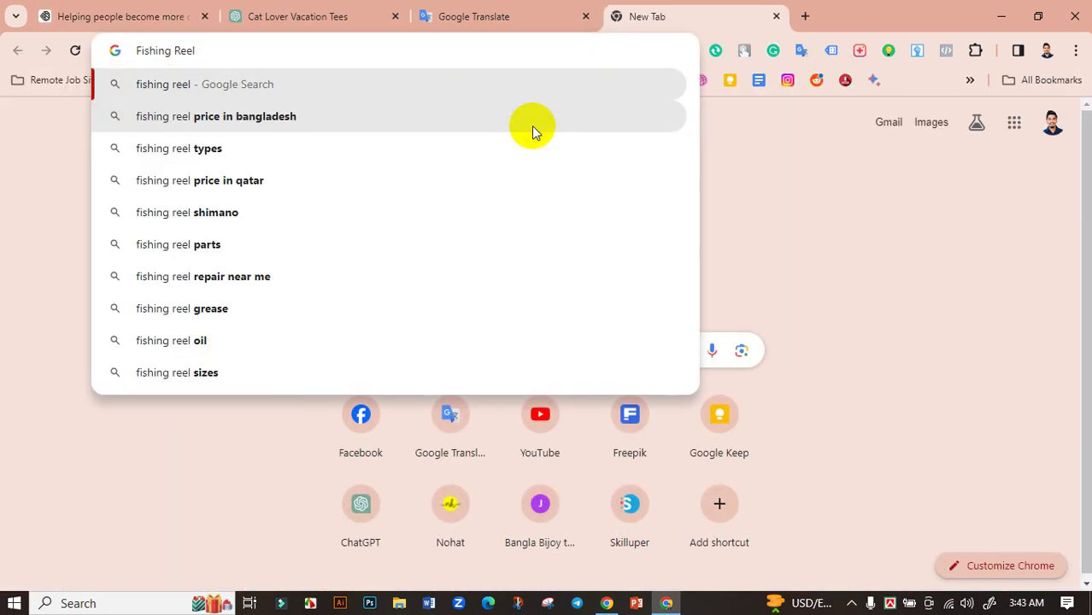
key("Return")
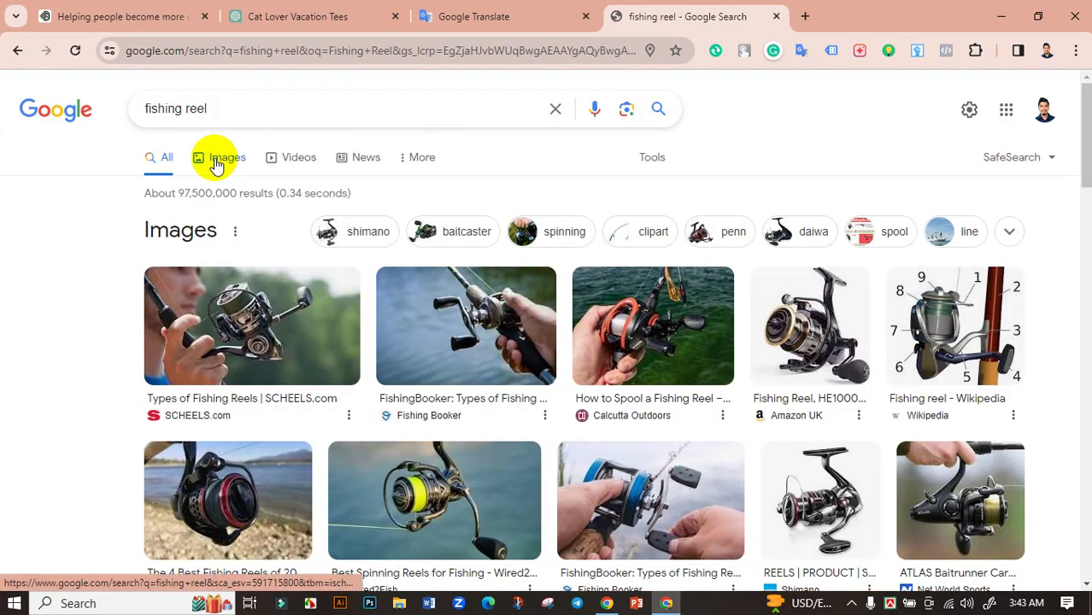
left_click(217, 165)
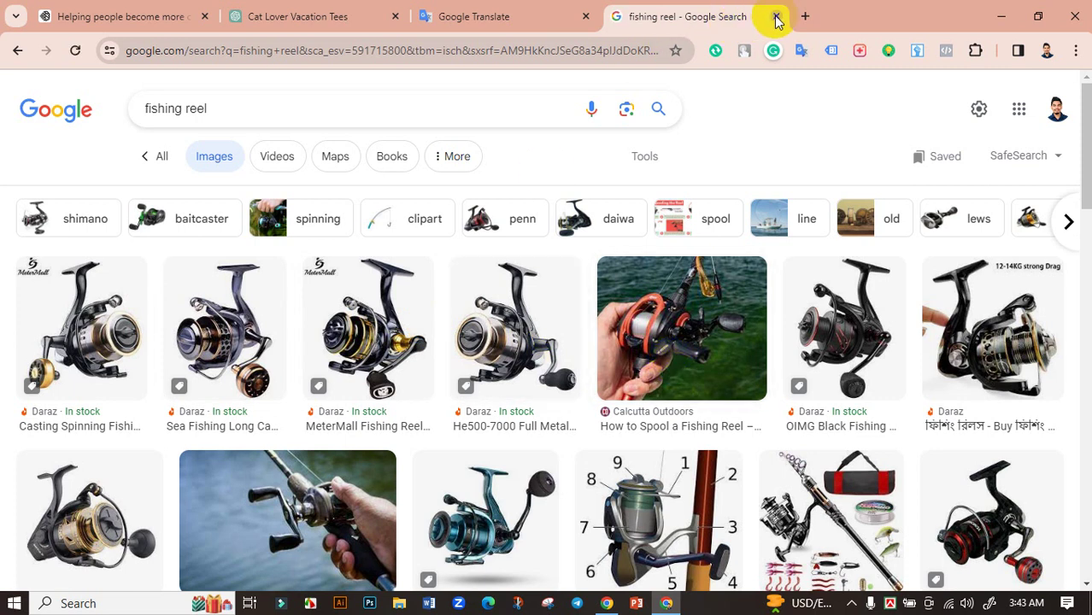
left_click(775, 17)
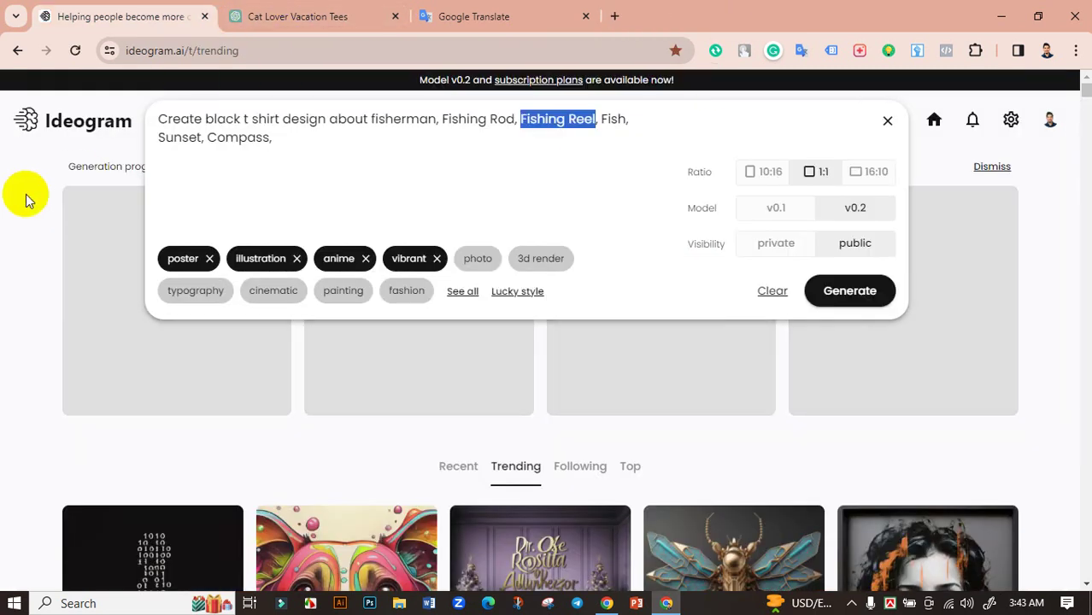
Delete 'Fishing Reel' from the prompt and generate four new black fisherman t-shirt designs.
left_click(26, 199)
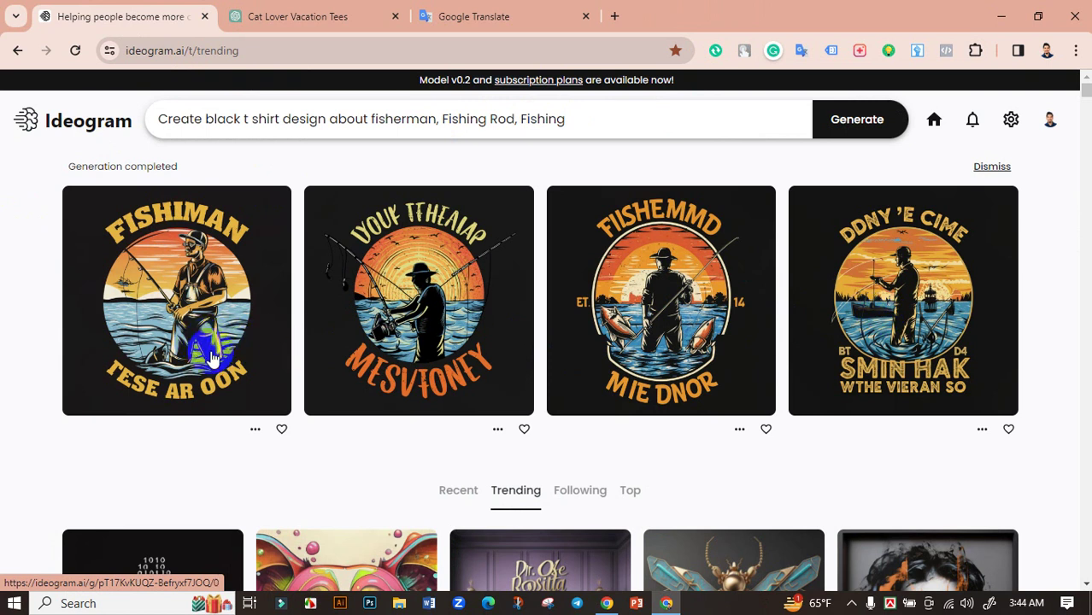
left_click(539, 126)
left_click_drag(570, 120, 601, 120)
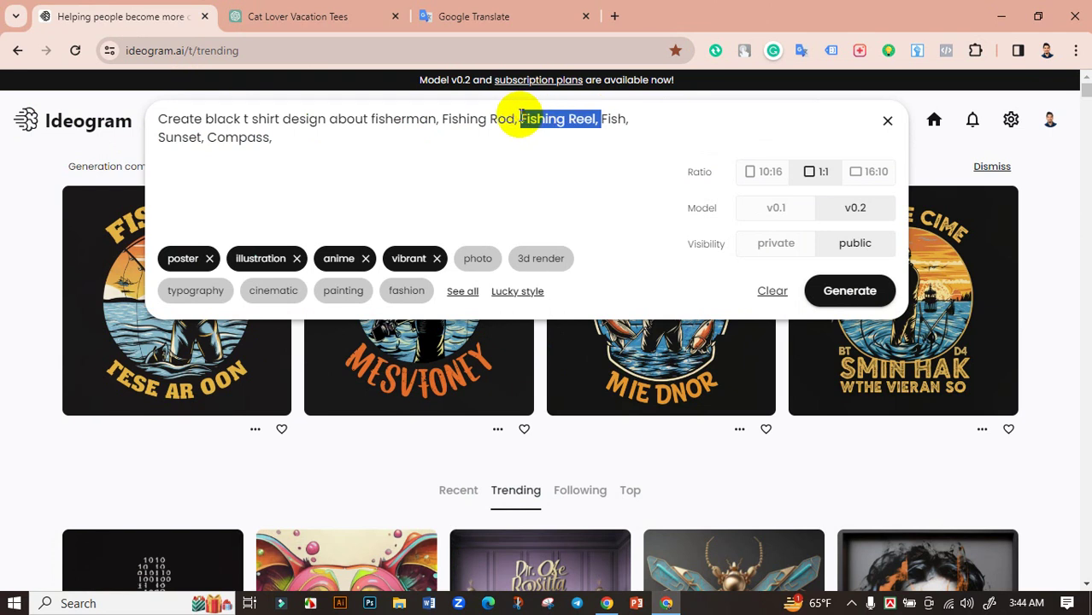
key("BackSpace")
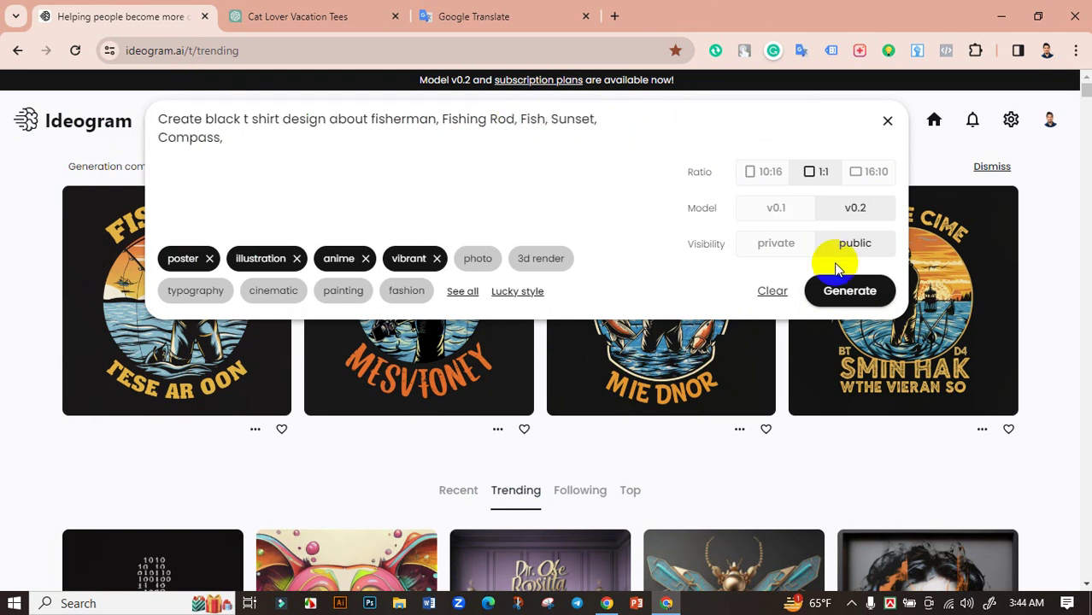
left_click(838, 292)
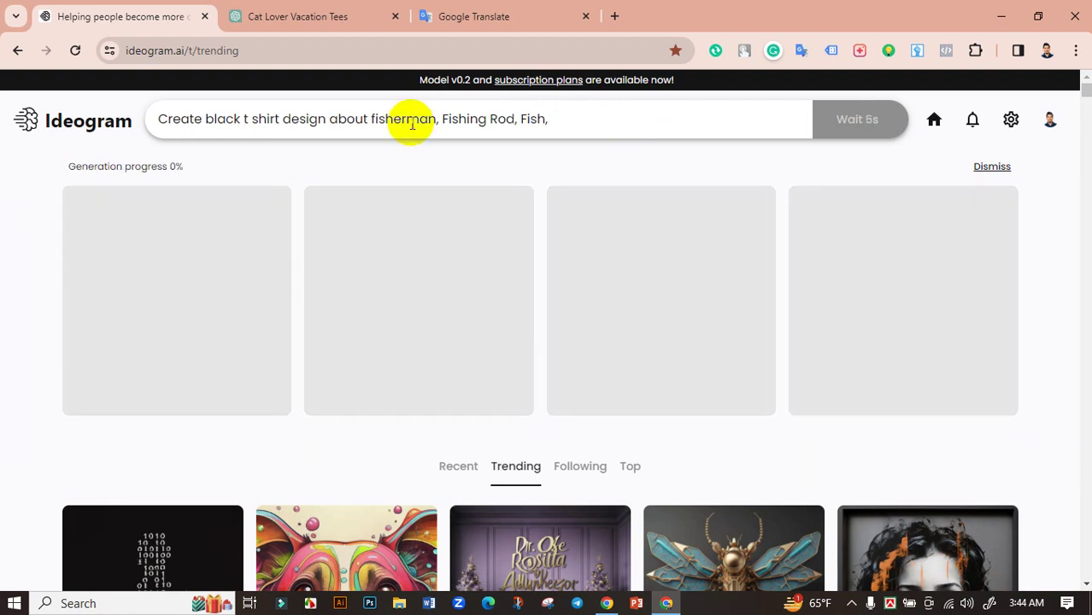
left_click(428, 119)
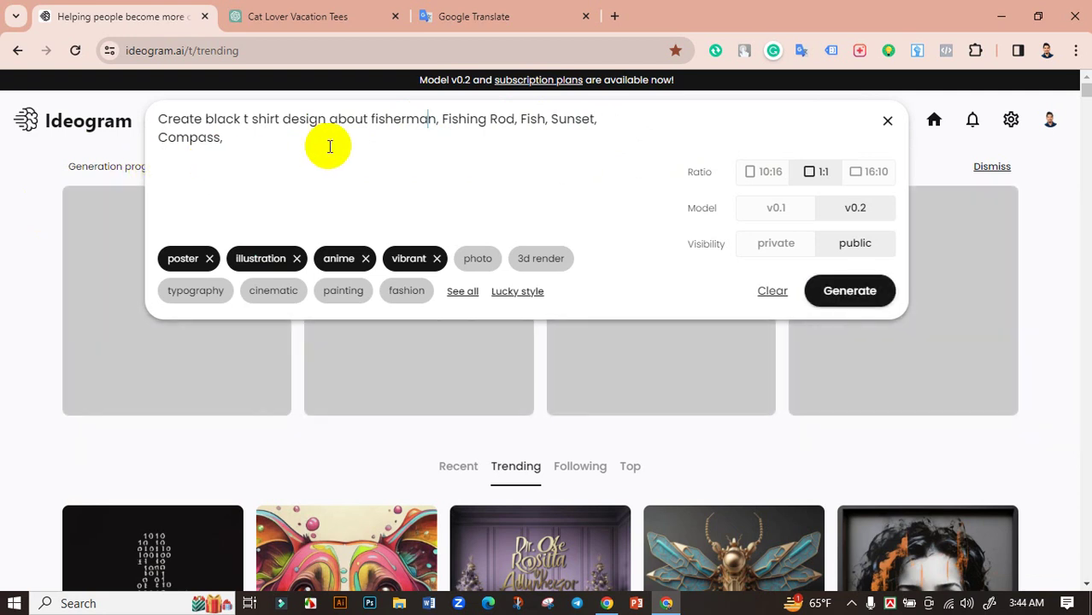
left_click(12, 176)
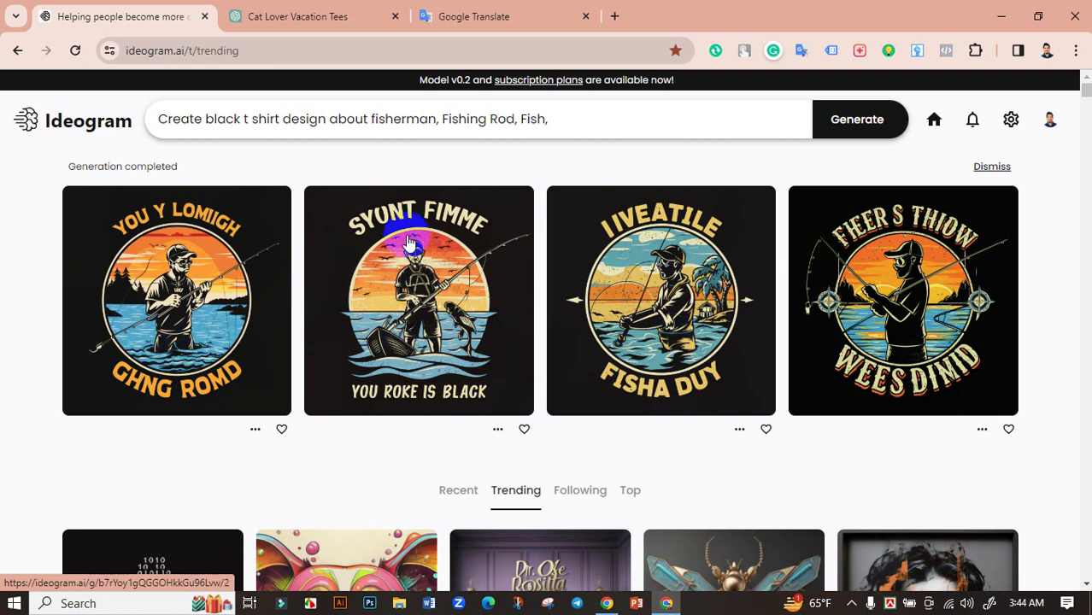
Delete 'Compass,' so the prompt ends at 'Sunset,' and generate new designs.
left_click(556, 119)
type("Sunset, Compass,")
left_click(141, 150)
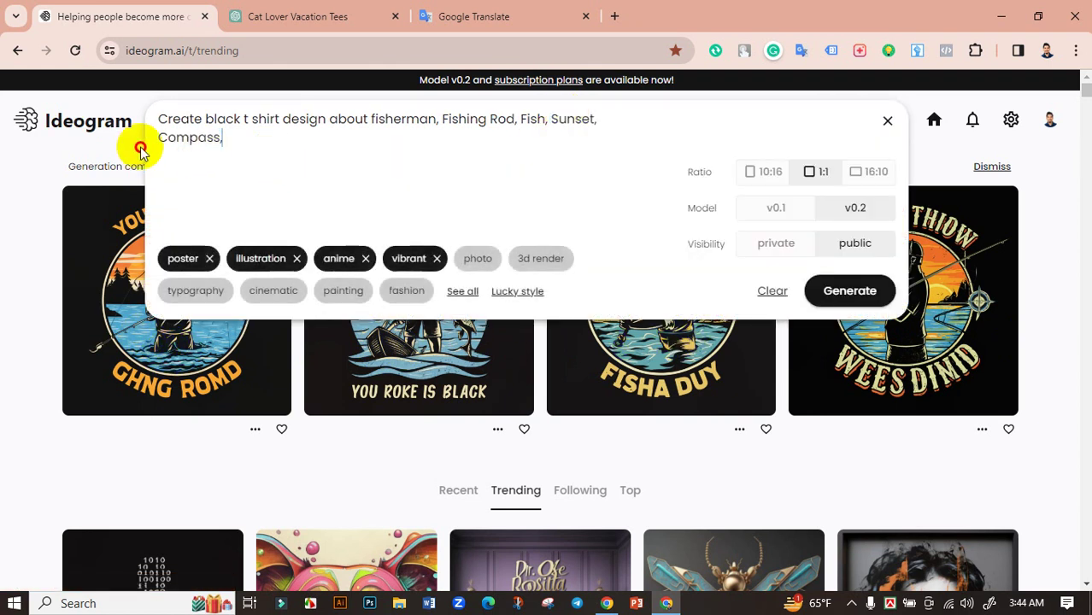
key("BackSpace")
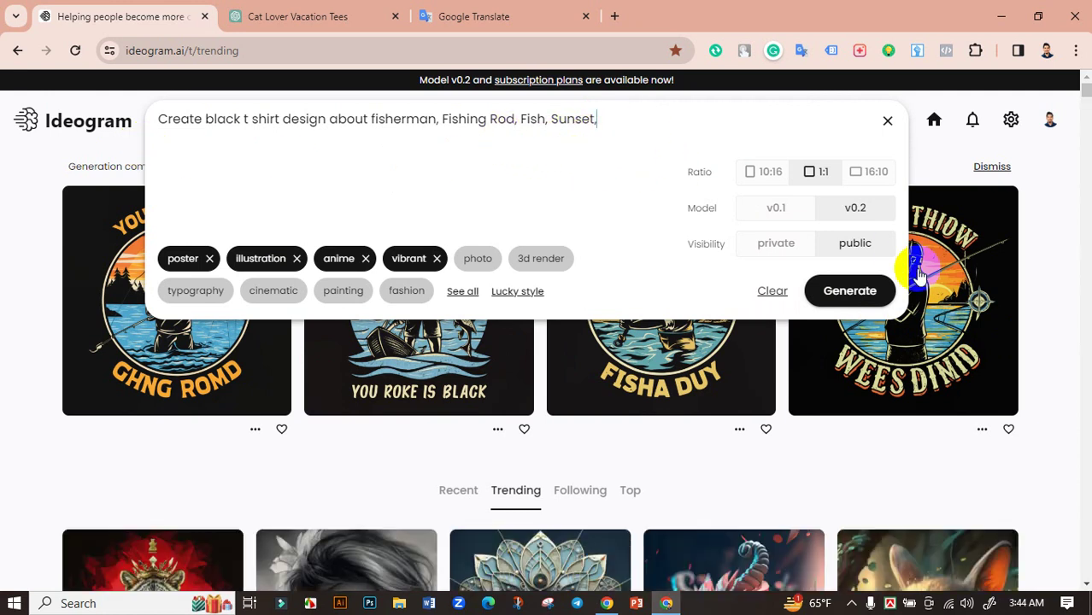
left_click(852, 289)
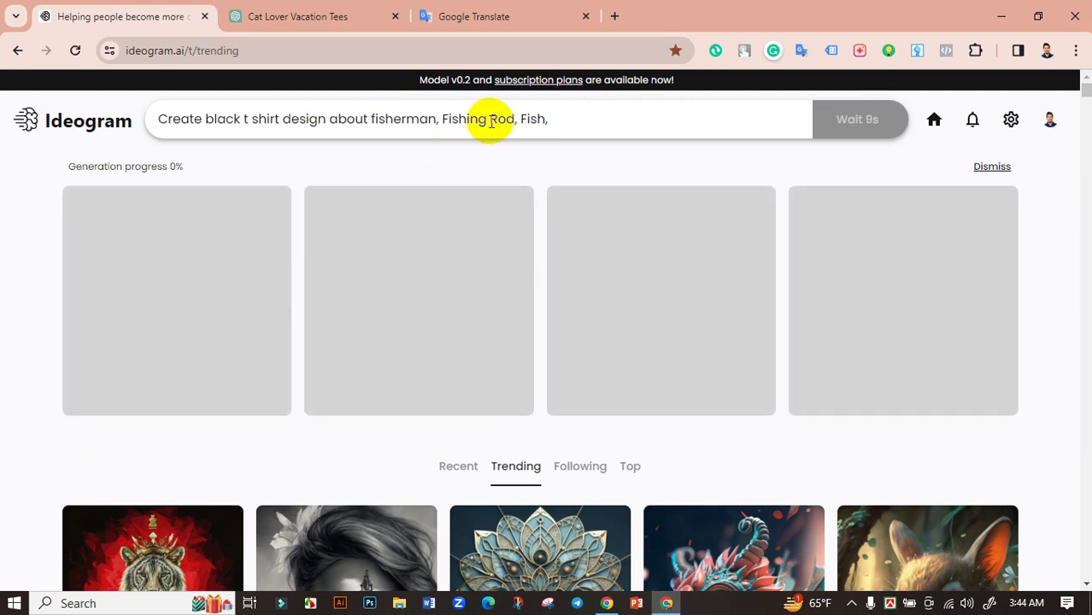
left_click(489, 122)
type("Sunset,")
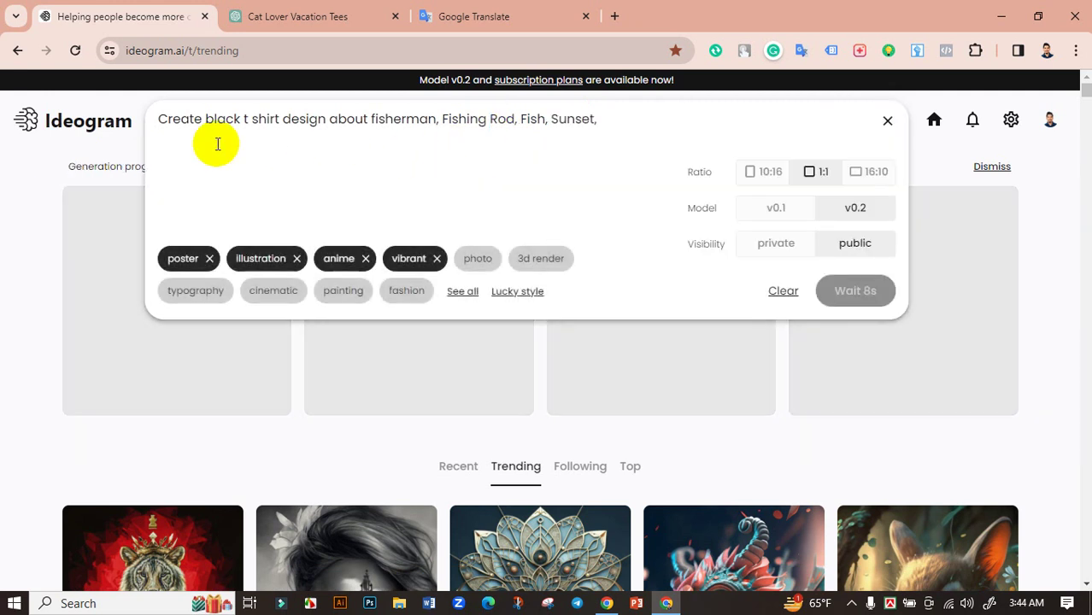
left_click(5, 169)
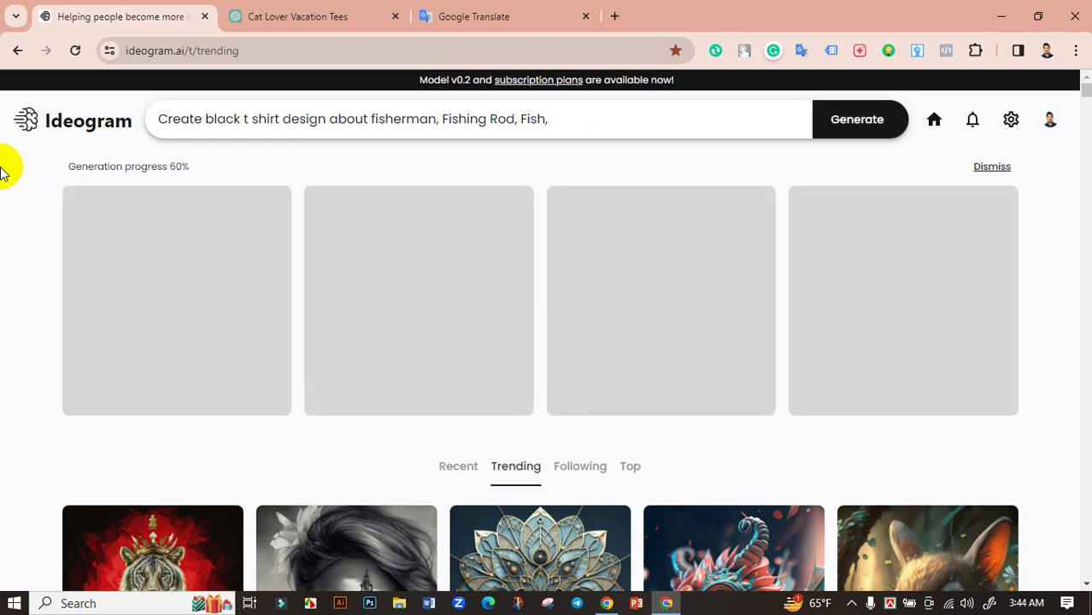
Check the ChatGPT slogan list, then return to the finished Ideogram designs.
left_click(263, 10)
scroll(478, 290, "up", 10)
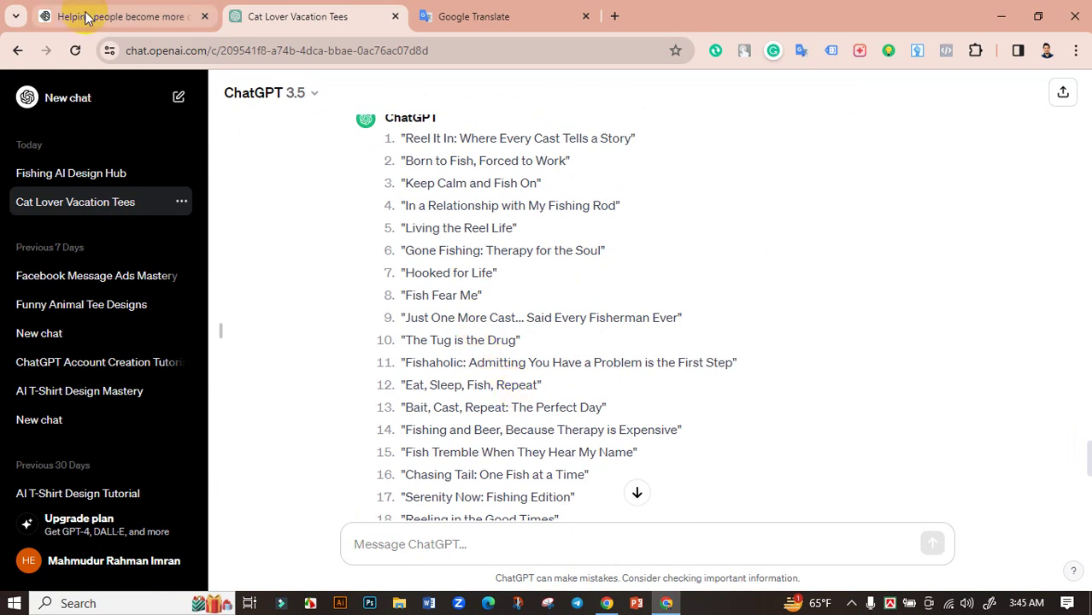
left_click(150, 17)
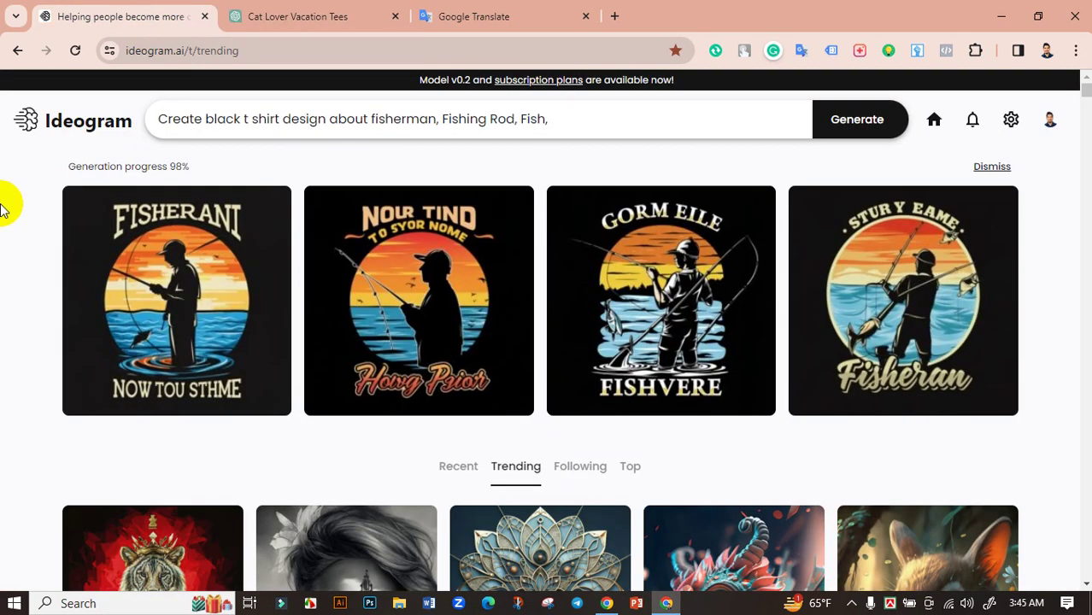
scroll(585, 244, "down", 1)
scroll(719, 292, "up", 1)
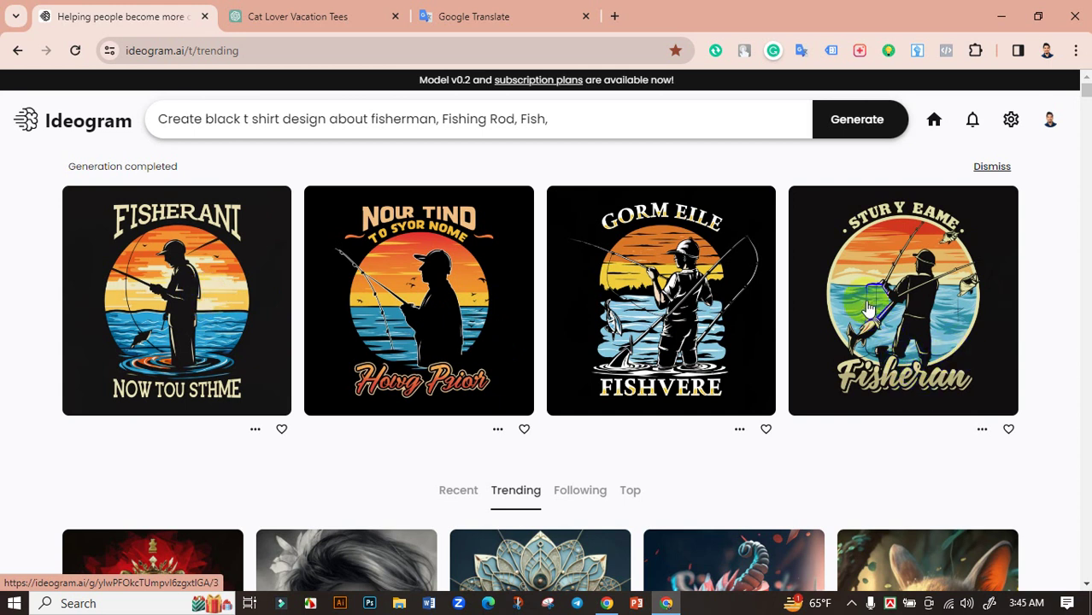
Remove 'black' from the prompt and generate four fisherman-at-sunset t-shirt designs.
left_click(580, 122)
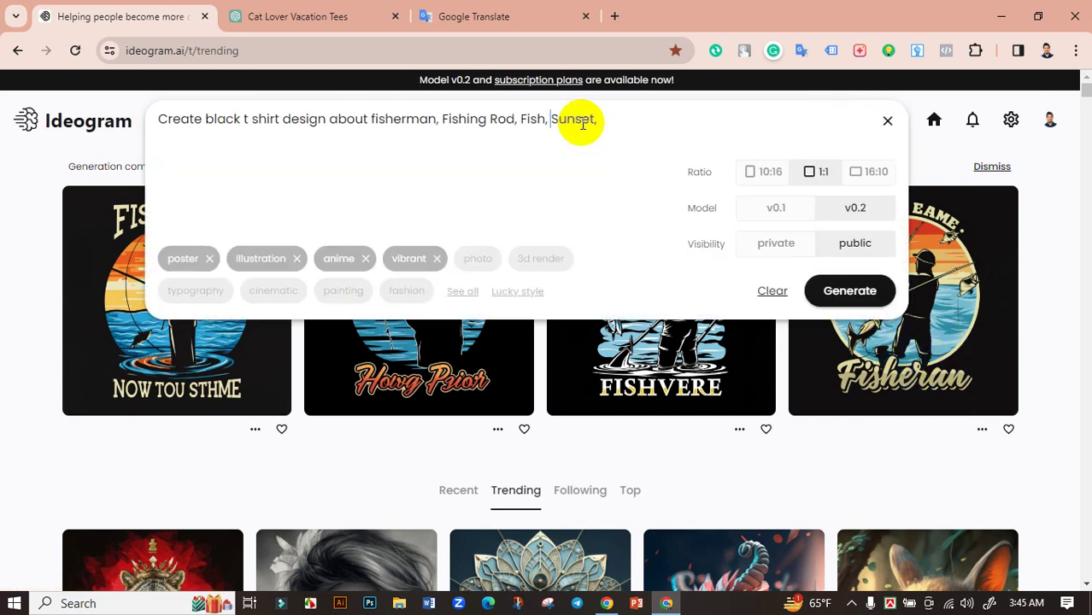
left_click_drag(243, 120, 209, 120)
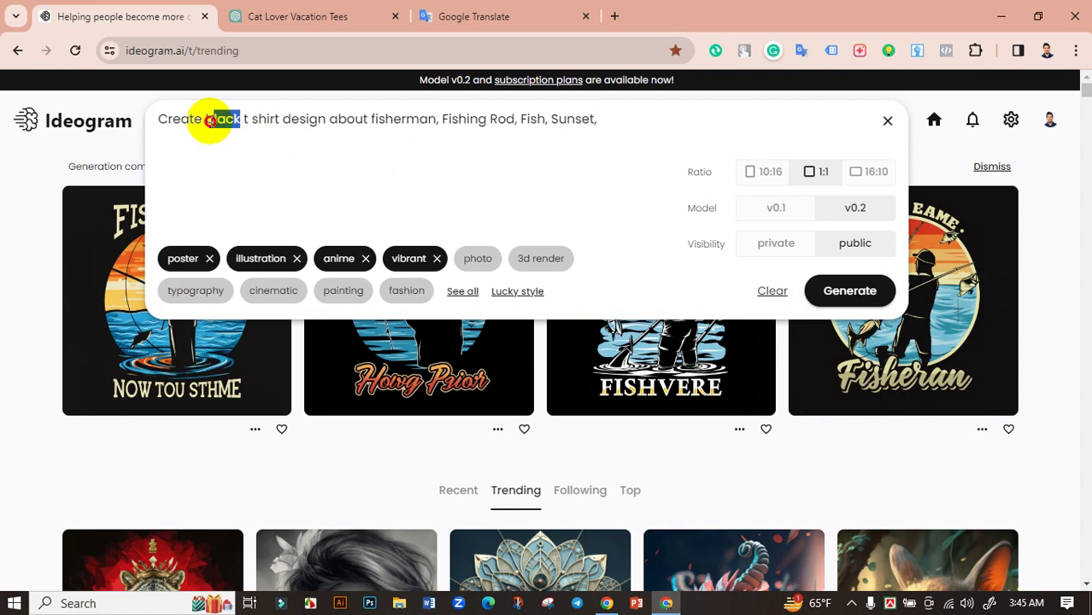
key("BackSpace")
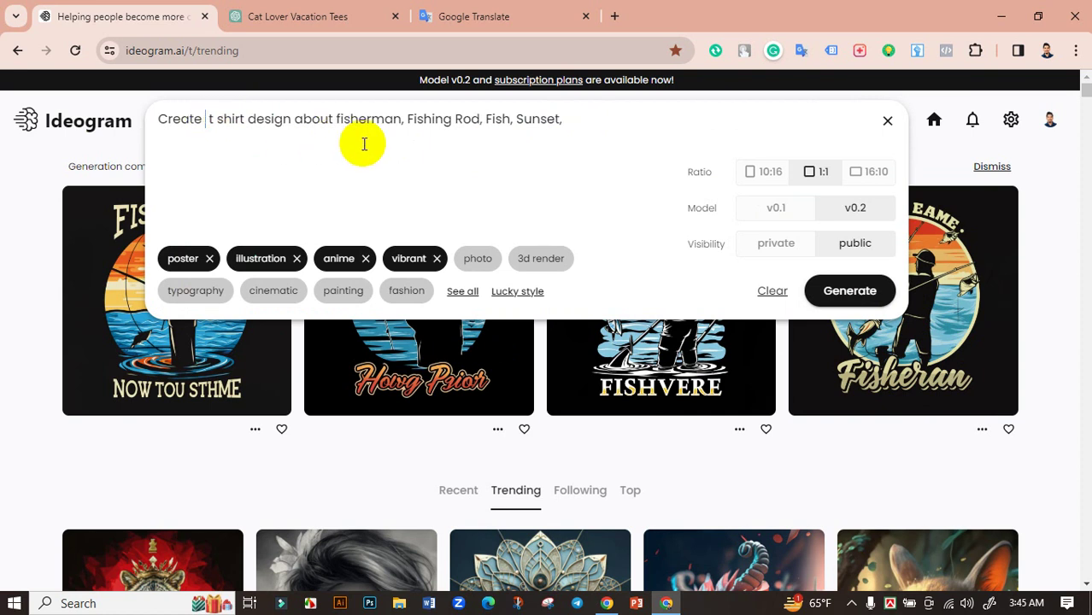
key("BackSpace")
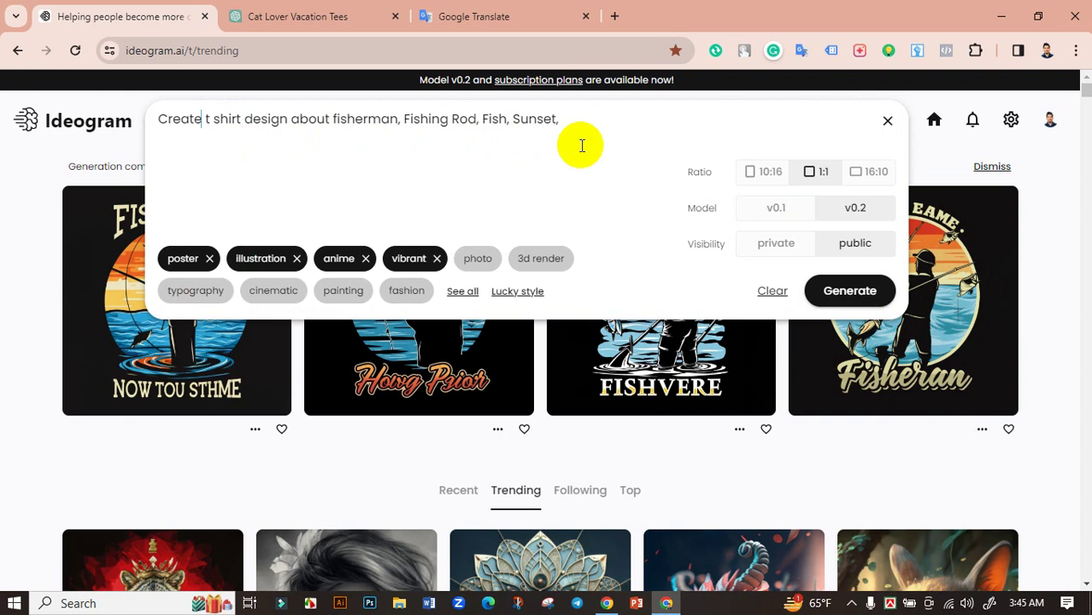
left_click(850, 291)
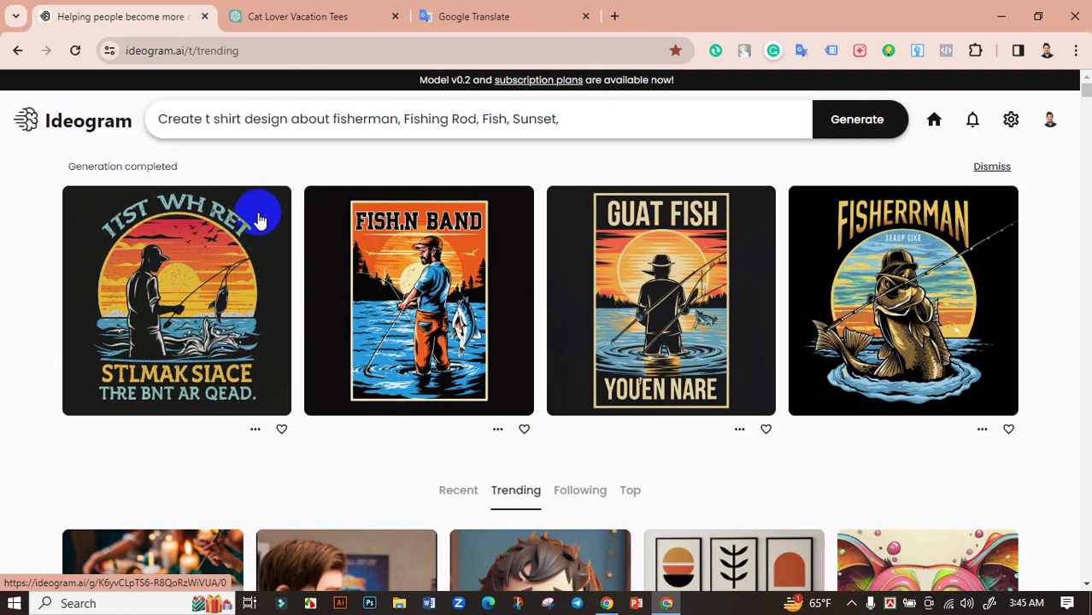
After a glance at ChatGPT, regenerate the unchanged fisherman prompt for four fresh designs.
left_click(297, 17)
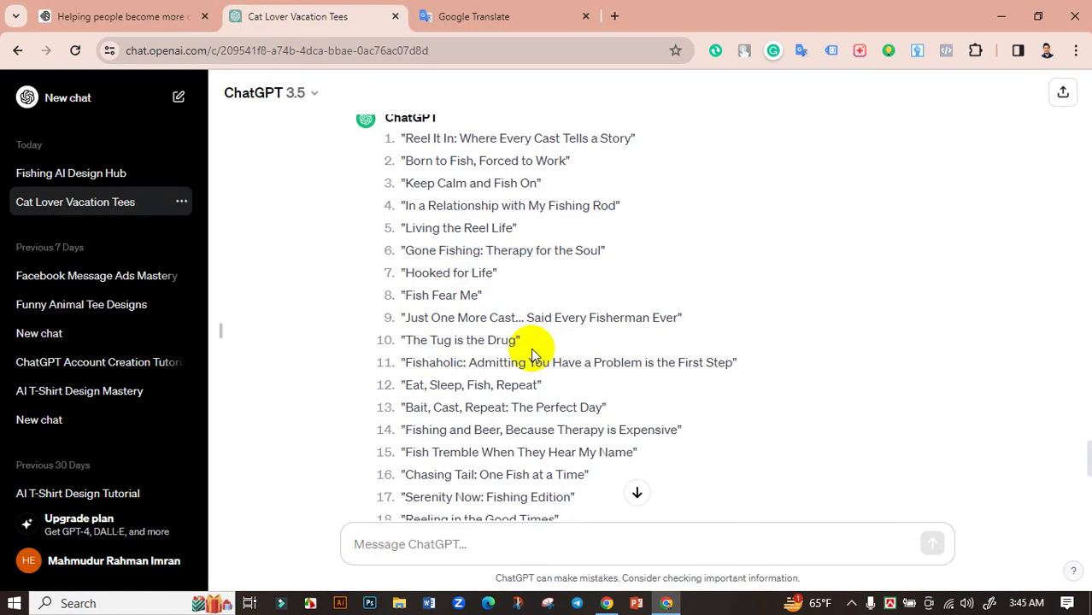
left_click(132, 16)
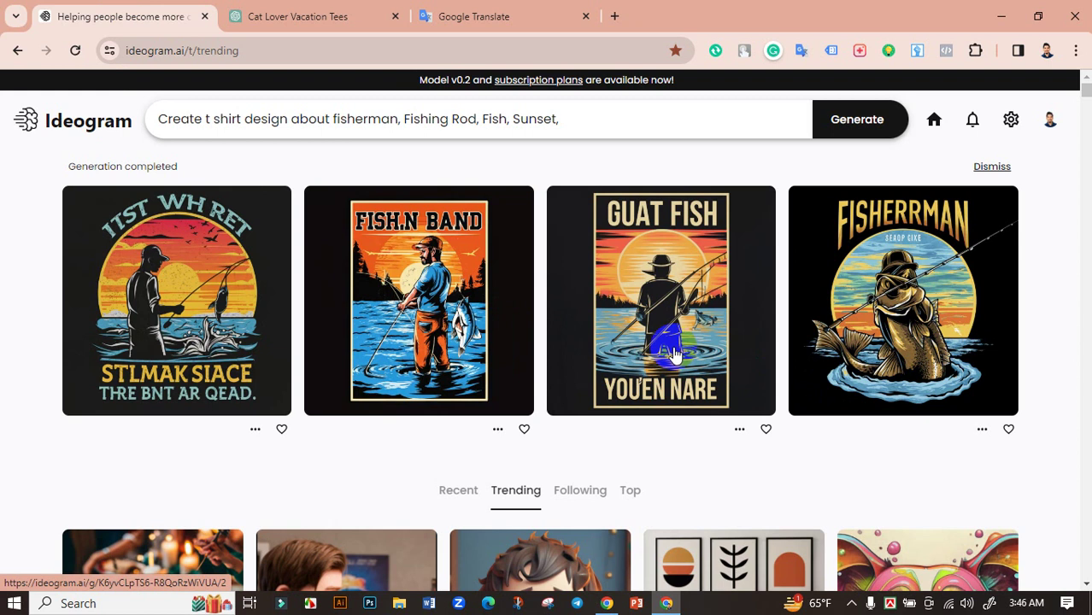
left_click(855, 124)
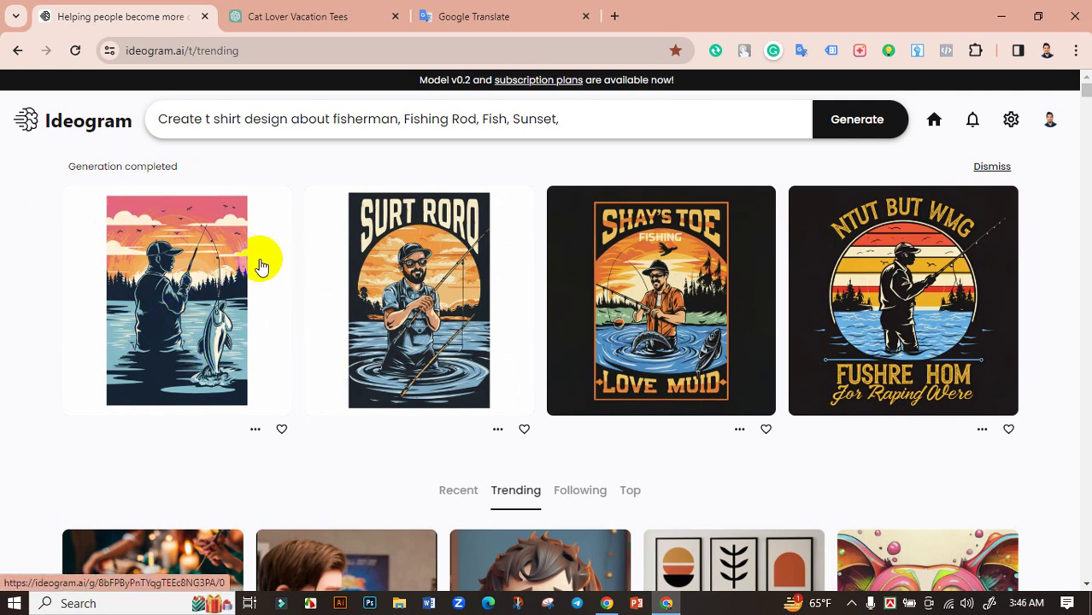
left_click(694, 389)
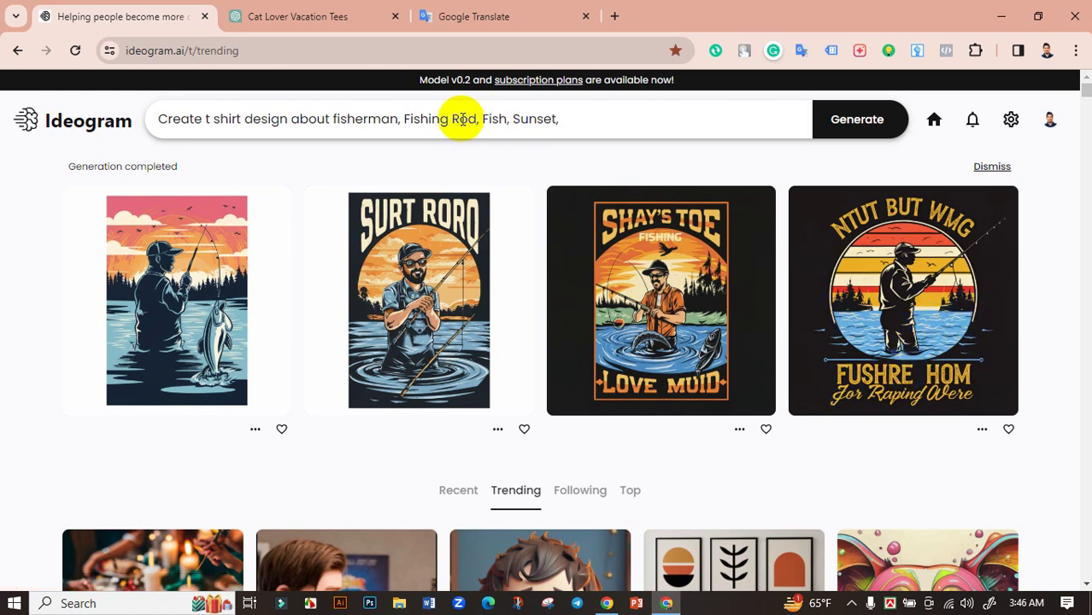
Move 'Fish,' before 'Fishing Rod', delete 'Sunset,', and generate designs from the reworded prompt.
left_click(494, 119)
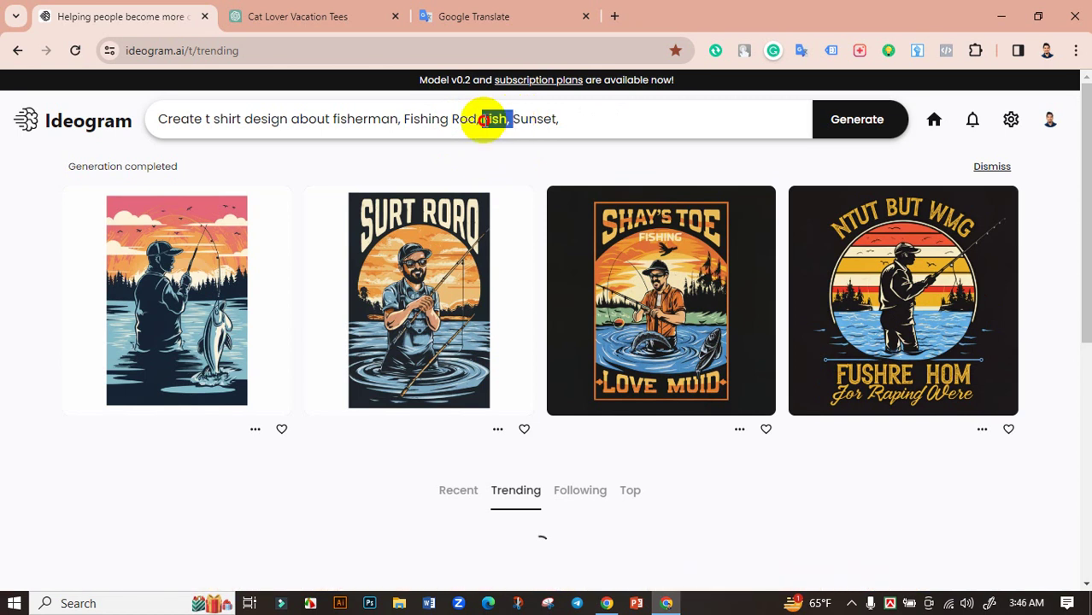
key("BackSpace")
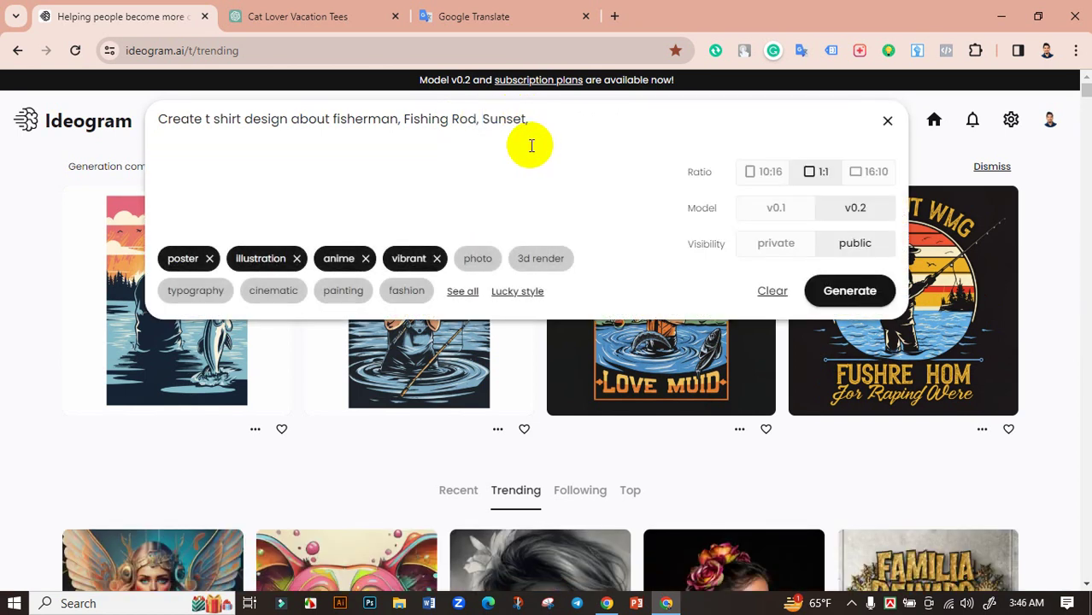
left_click(406, 118)
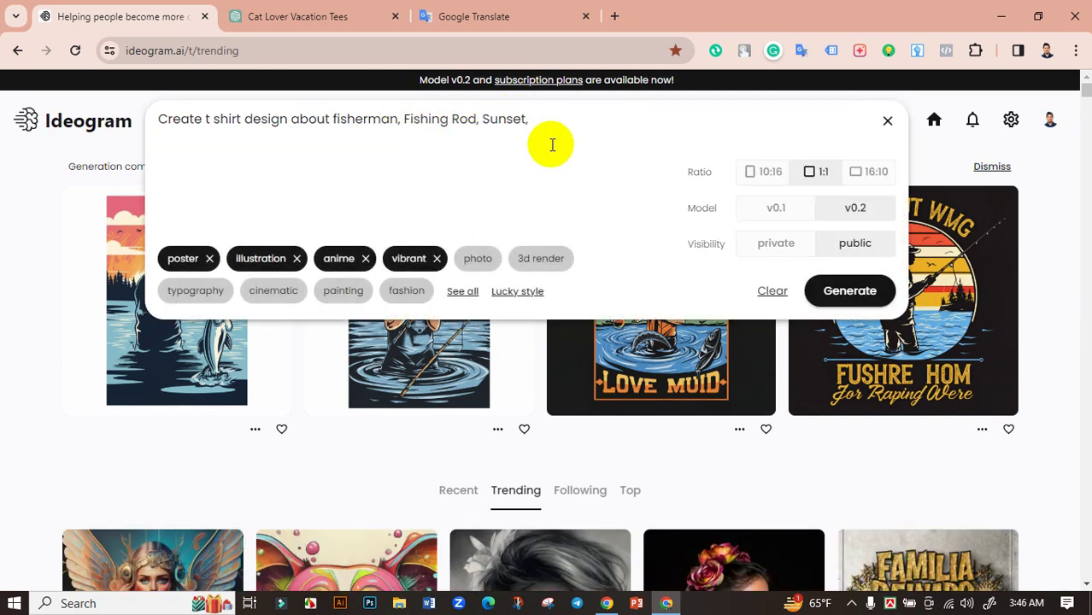
type("Fish,")
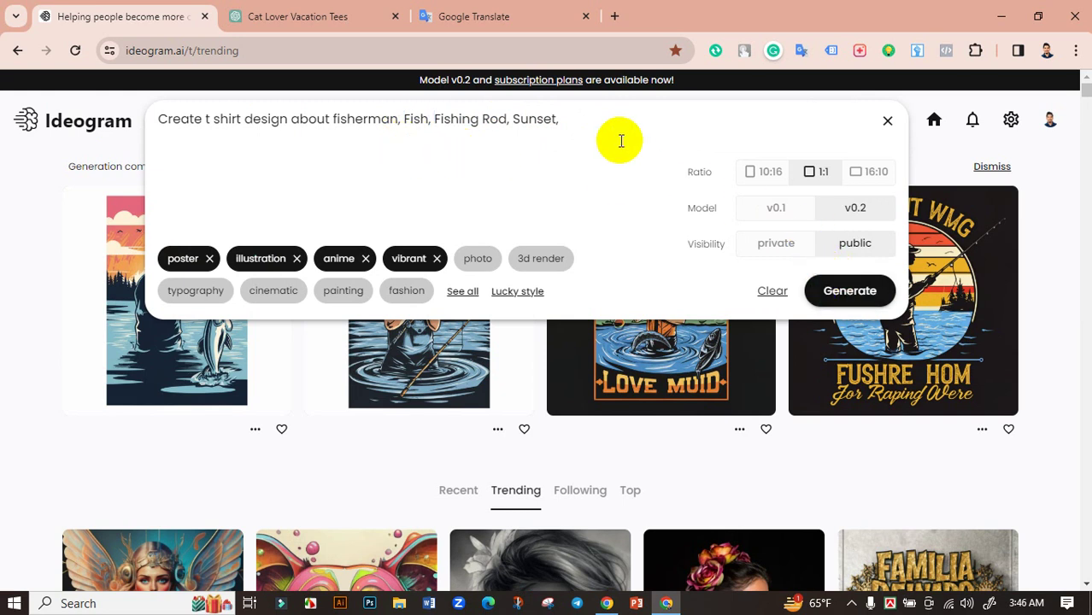
left_click(536, 120)
left_click(513, 119, "shift")
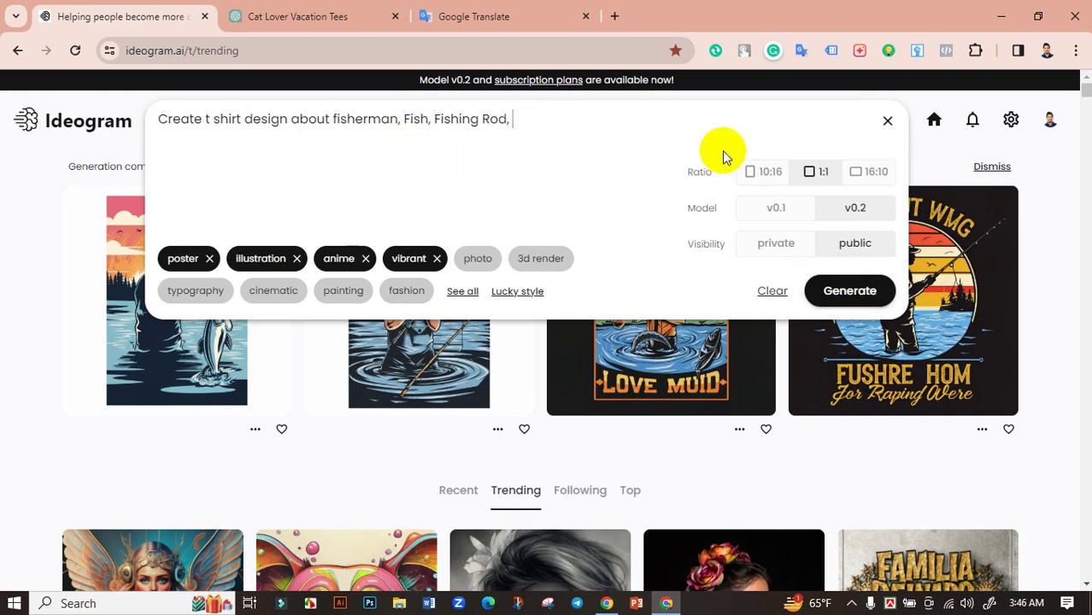
key("BackSpace")
key("BackSpace")
left_click(850, 291)
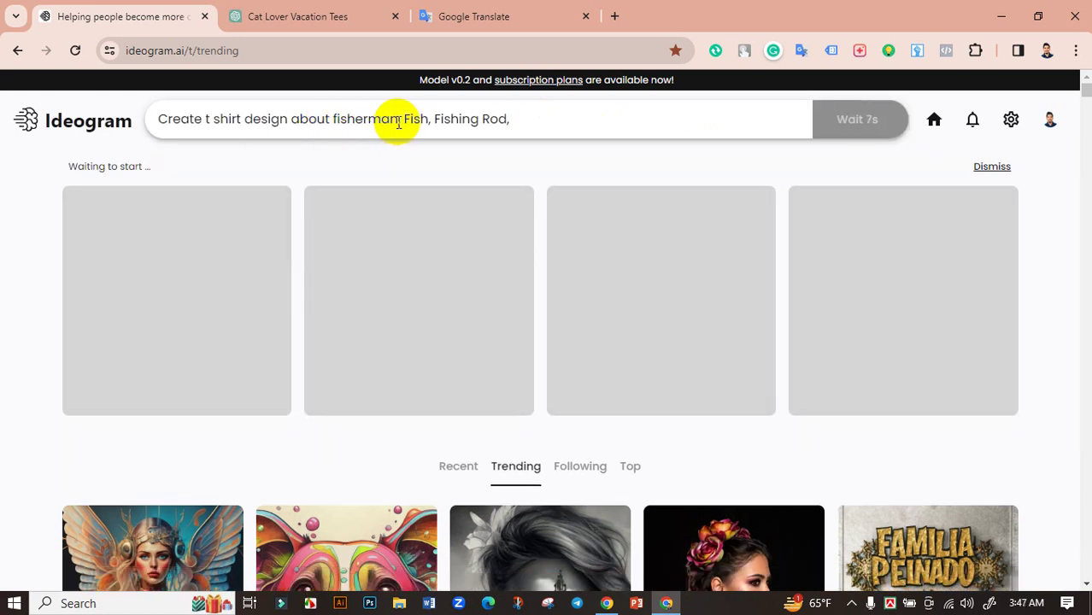
Generate a second batch from the 'fisherman, Fish, Fishing Rod,' prompt.
left_click(523, 119)
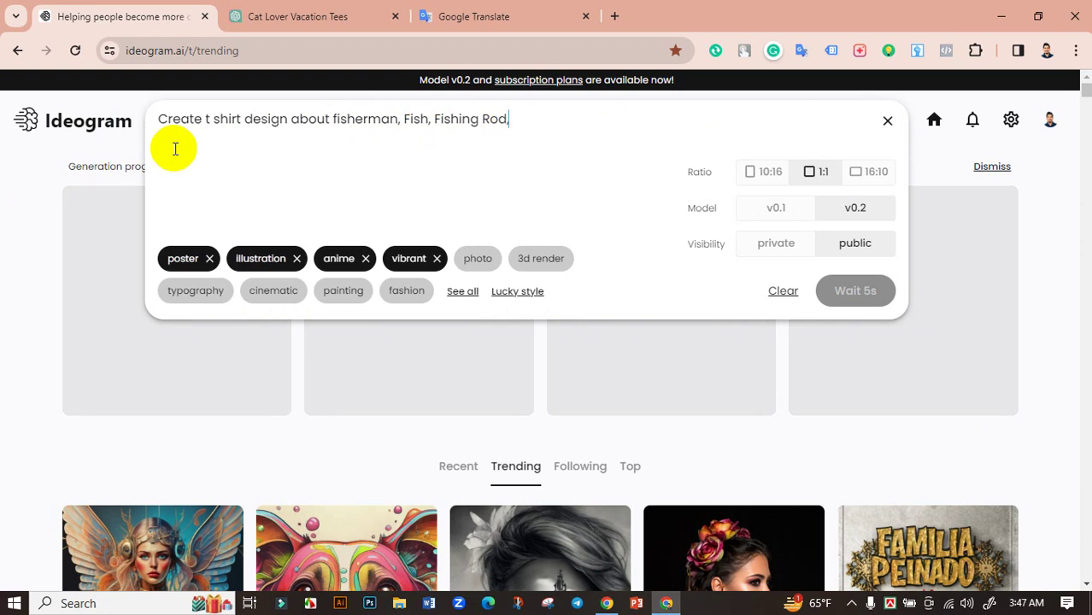
left_click(73, 149)
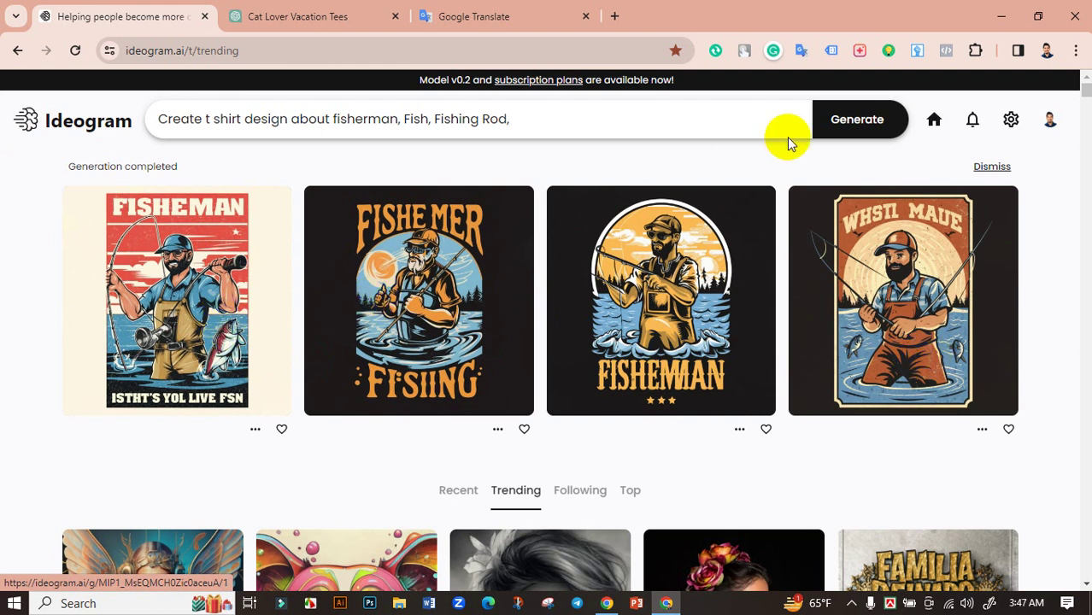
left_click(857, 121)
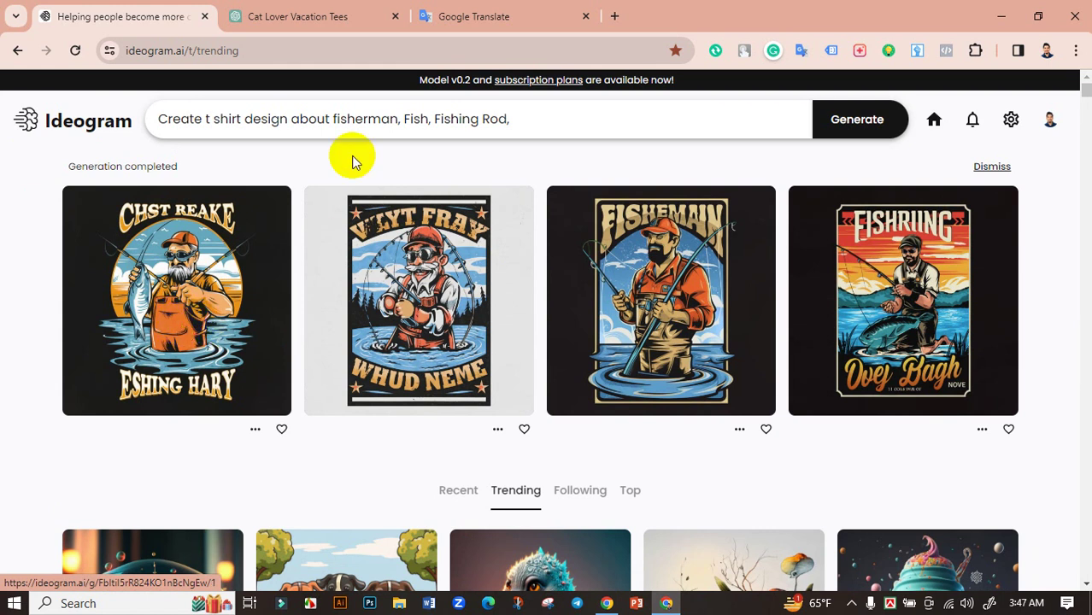
left_click(395, 120)
Shorten the prompt to 'Create t shirt design about fishing' and generate four leaping-fish designs.
left_click_drag(402, 119, 365, 119)
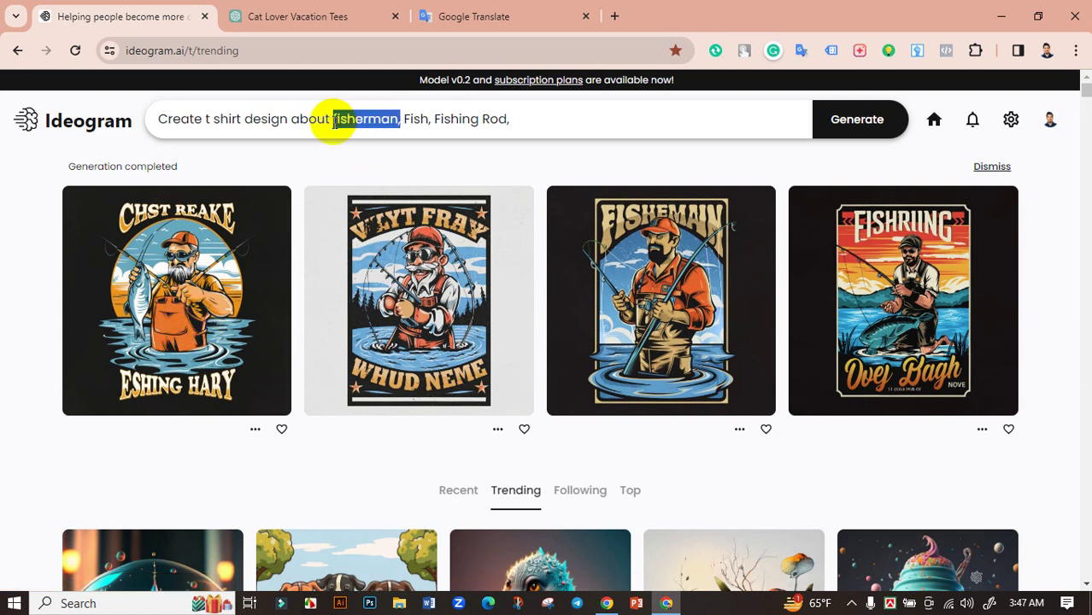
key("BackSpace")
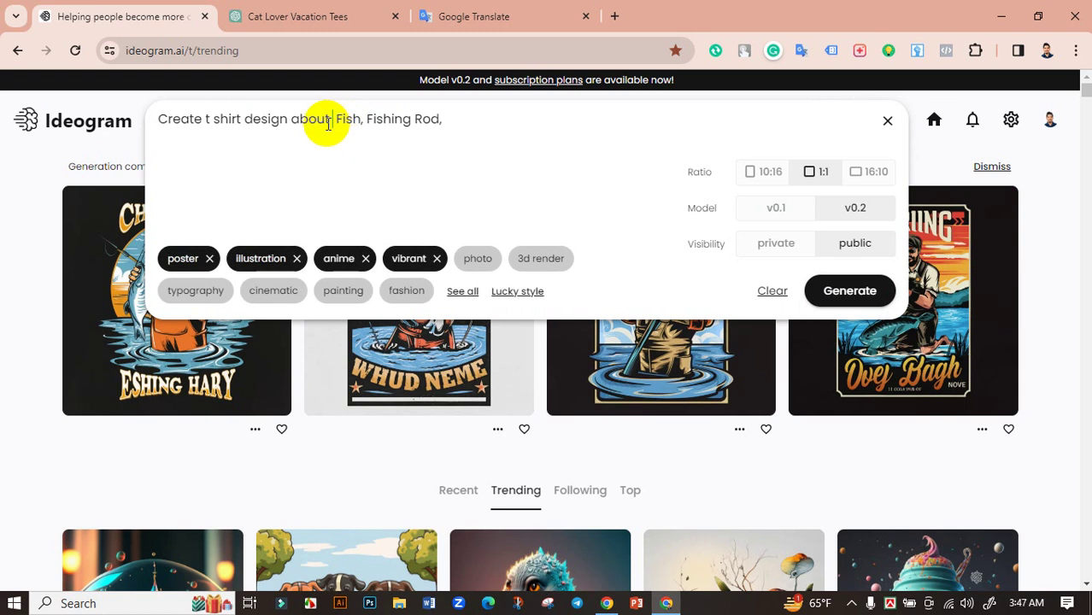
left_click_drag(443, 120, 344, 127)
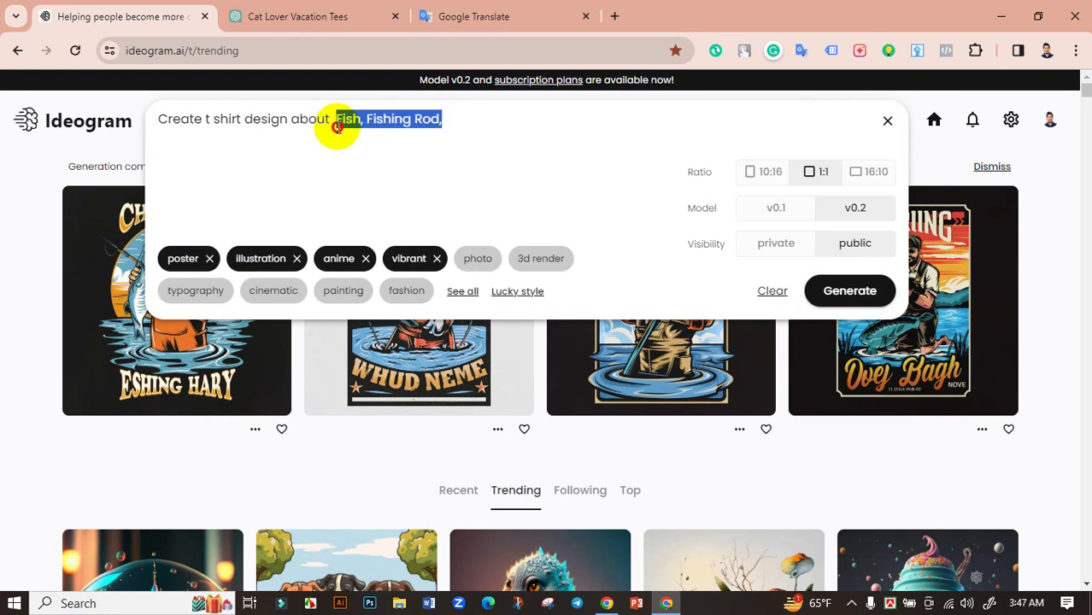
type("f")
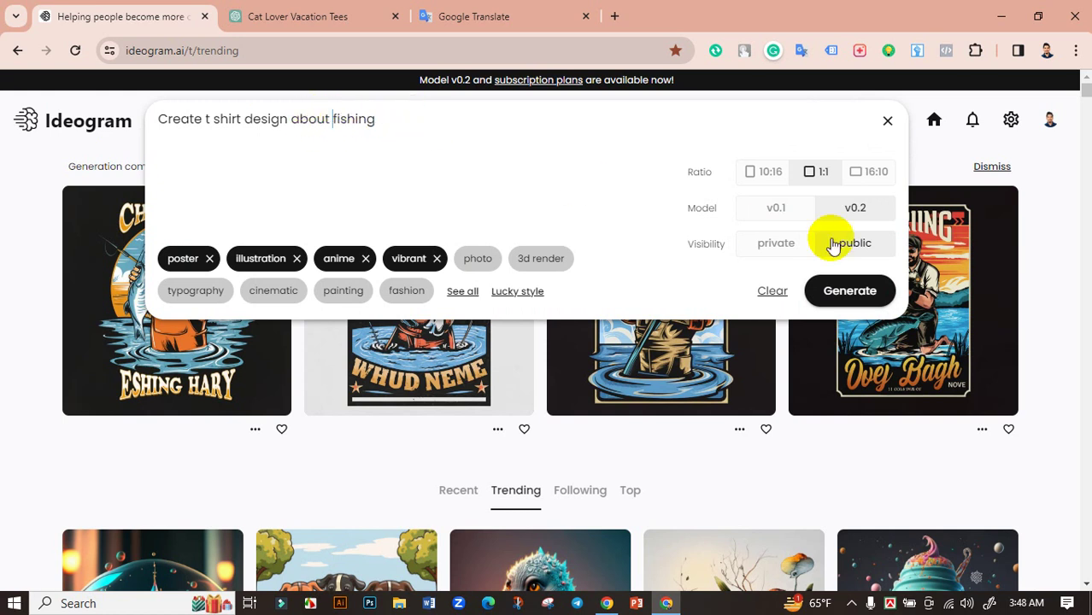
left_click(851, 292)
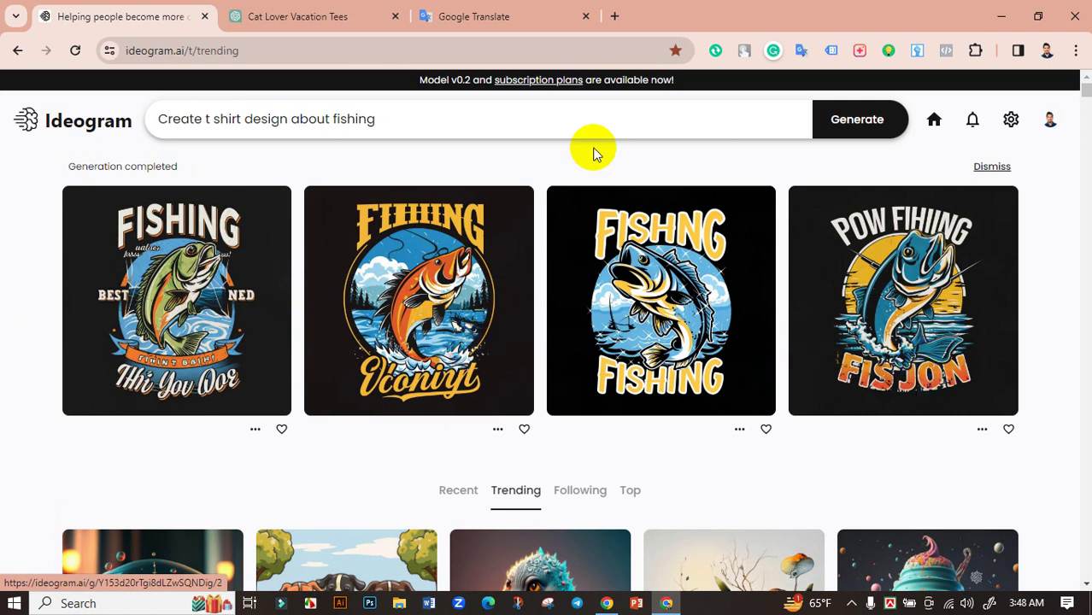
In a new tab, search Google for 'fishing t shirt design ideas'.
left_click(614, 16)
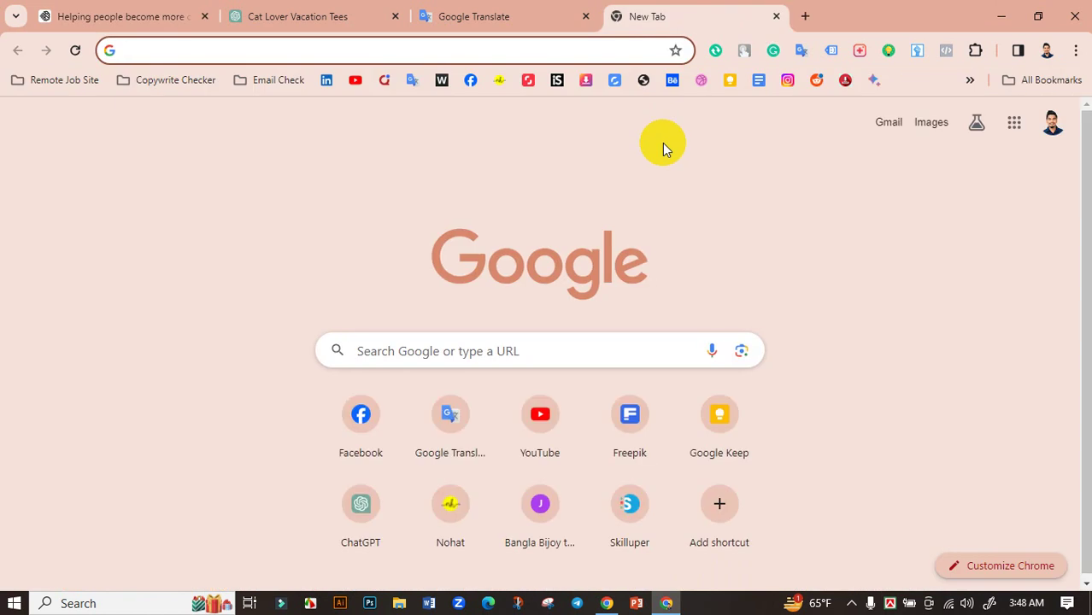
type("fiverr.com")
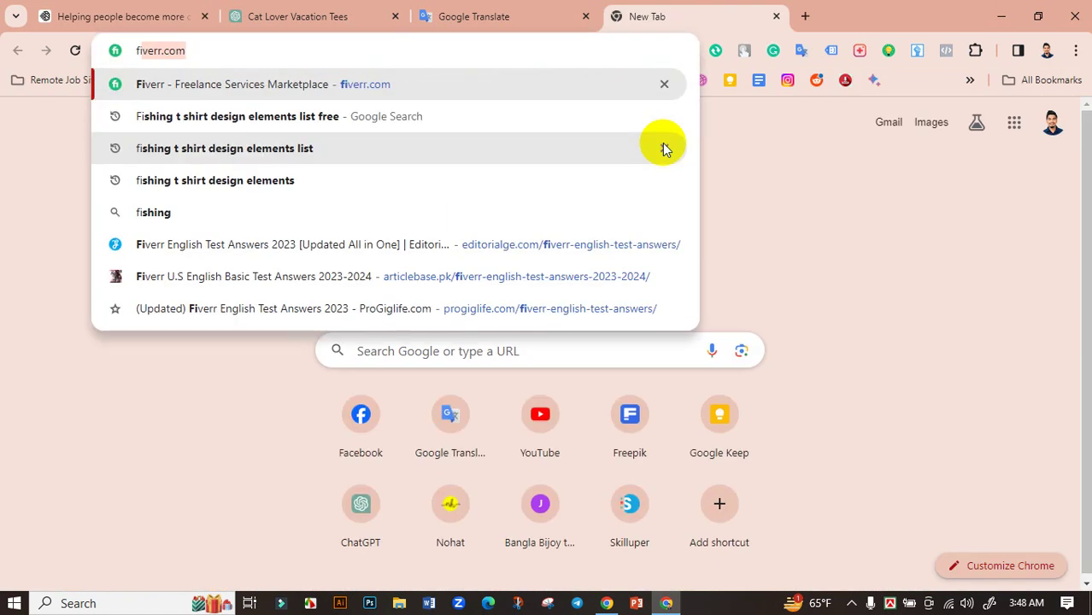
left_click(218, 209)
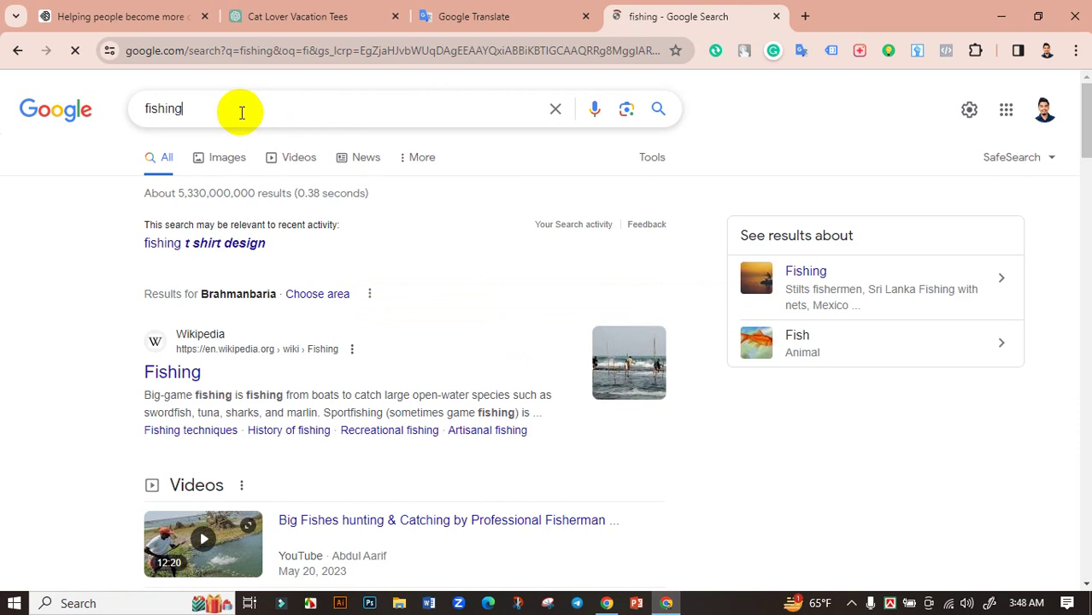
left_click(241, 111)
type("t shir")
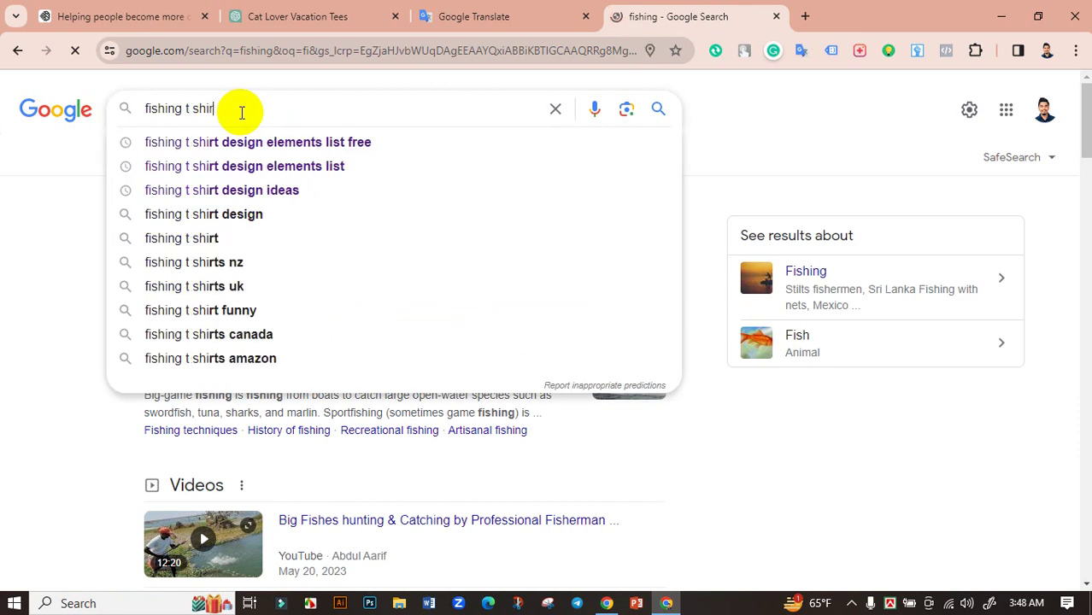
type("t design")
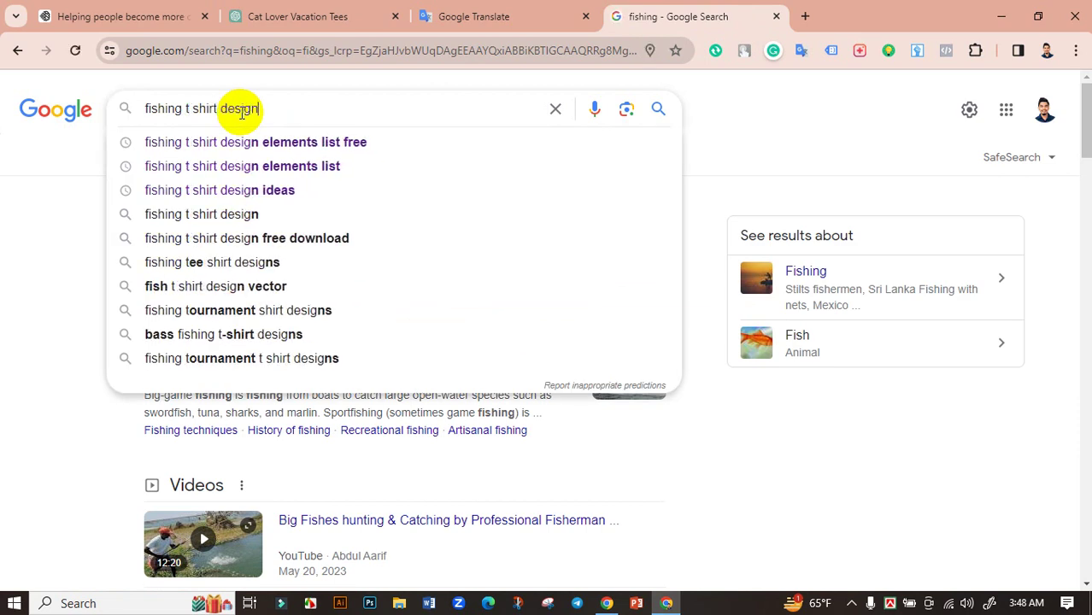
type(" ideas")
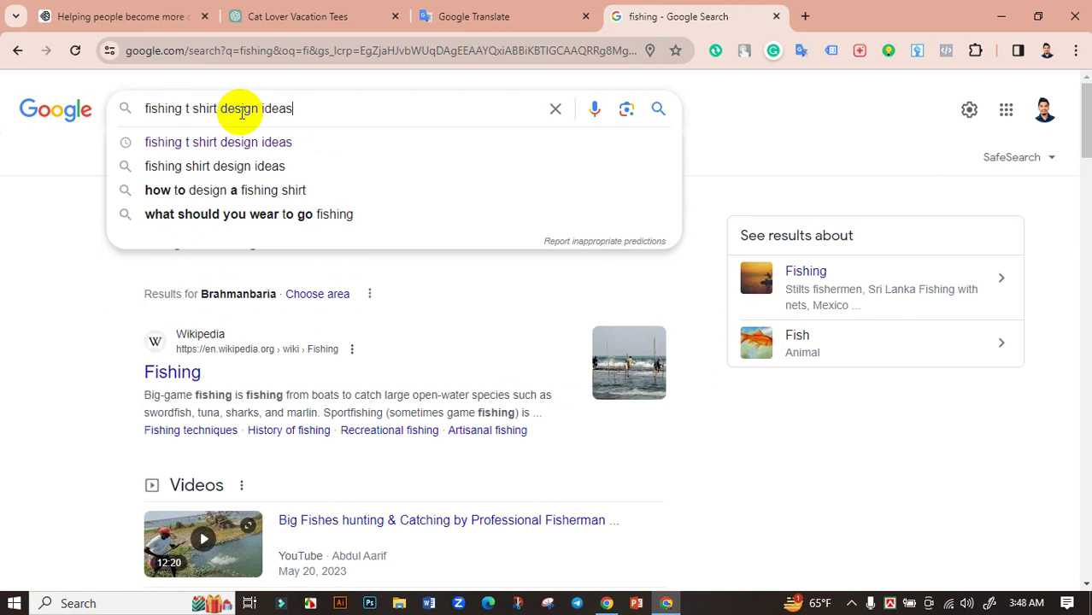
key("Return")
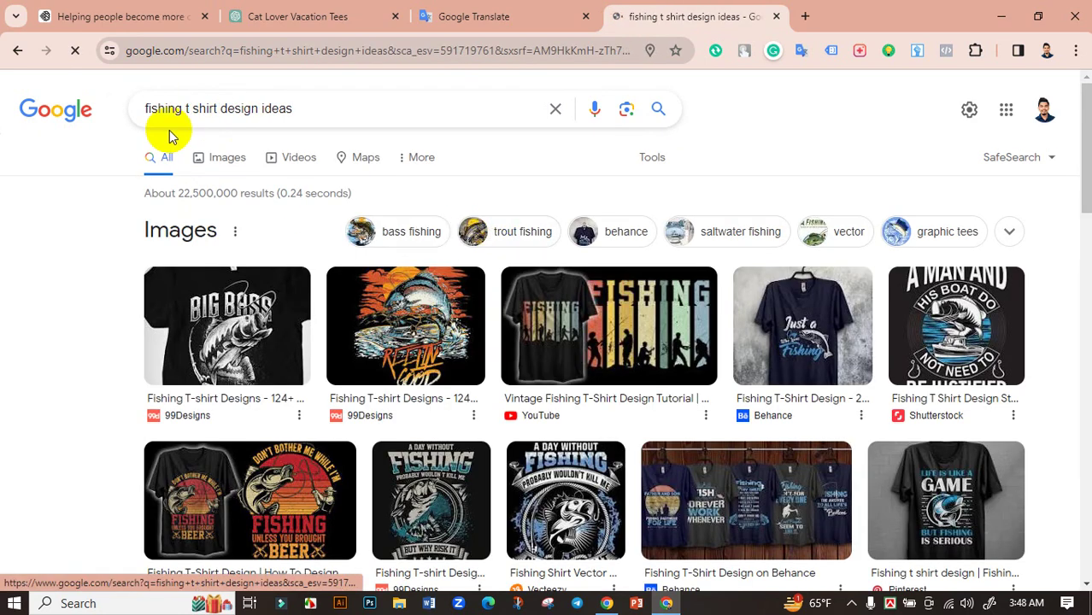
In image results, preview the 'A day without fishing', 50+ bundle and 'Spend my life for fishing' designs.
left_click(229, 160)
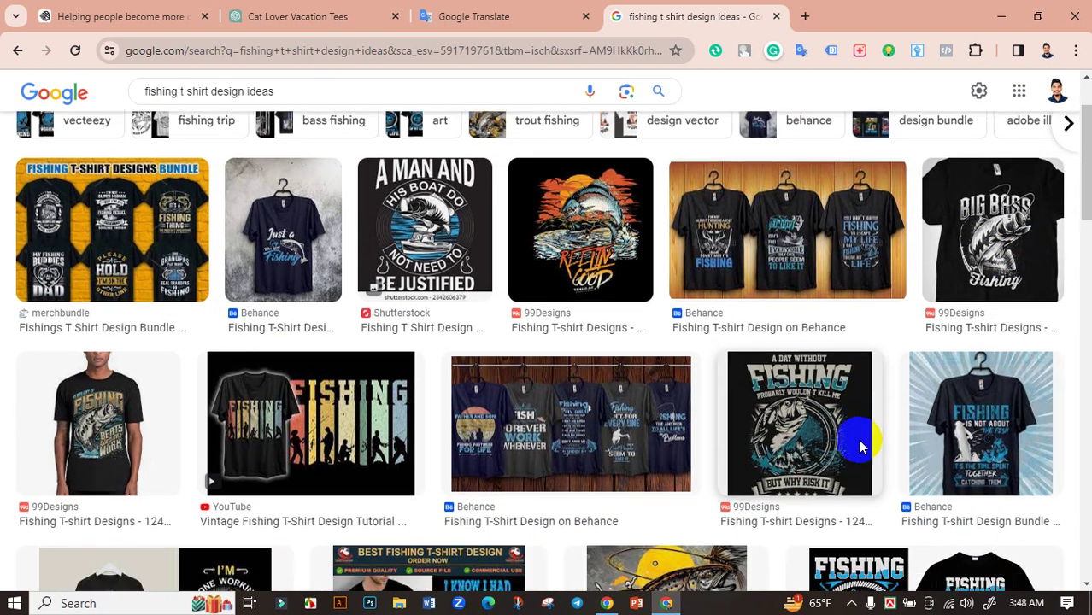
scroll(865, 443, "down", 2)
left_click(786, 398)
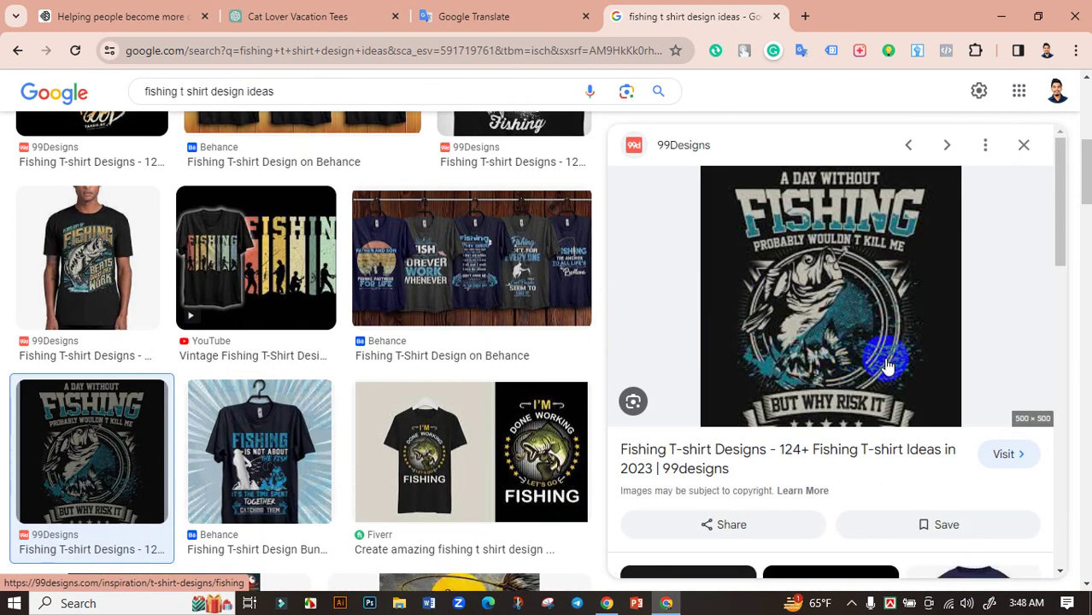
left_click(1023, 147)
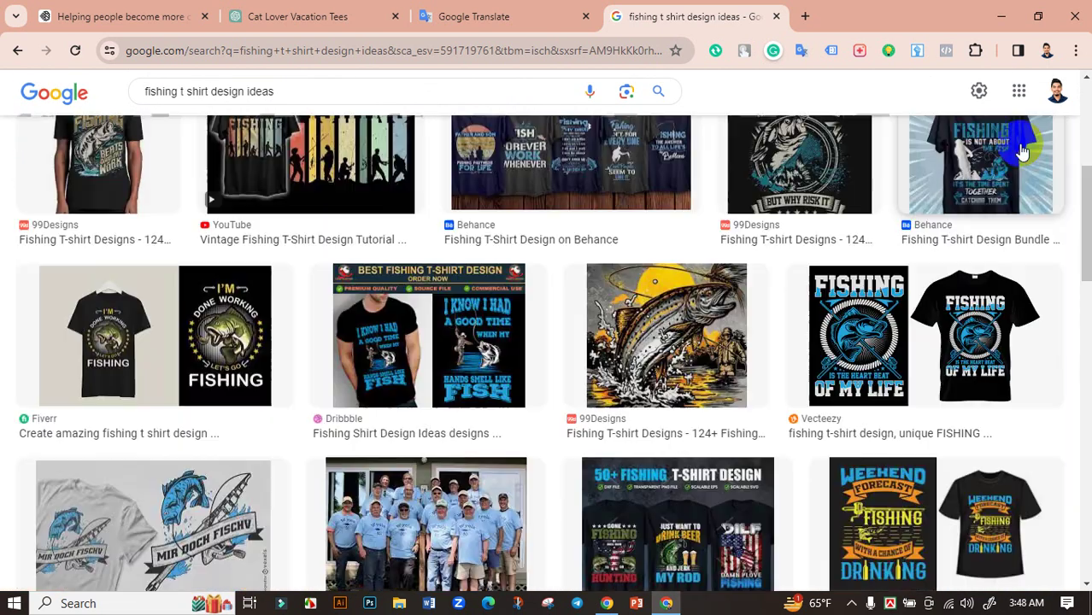
scroll(572, 346, "down", 2)
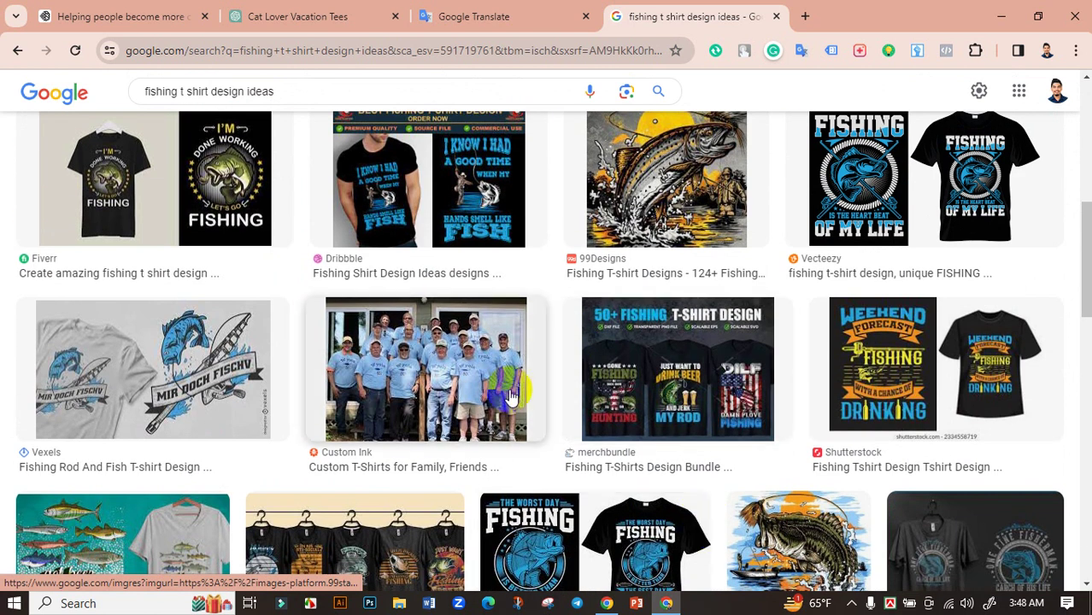
left_click(570, 369)
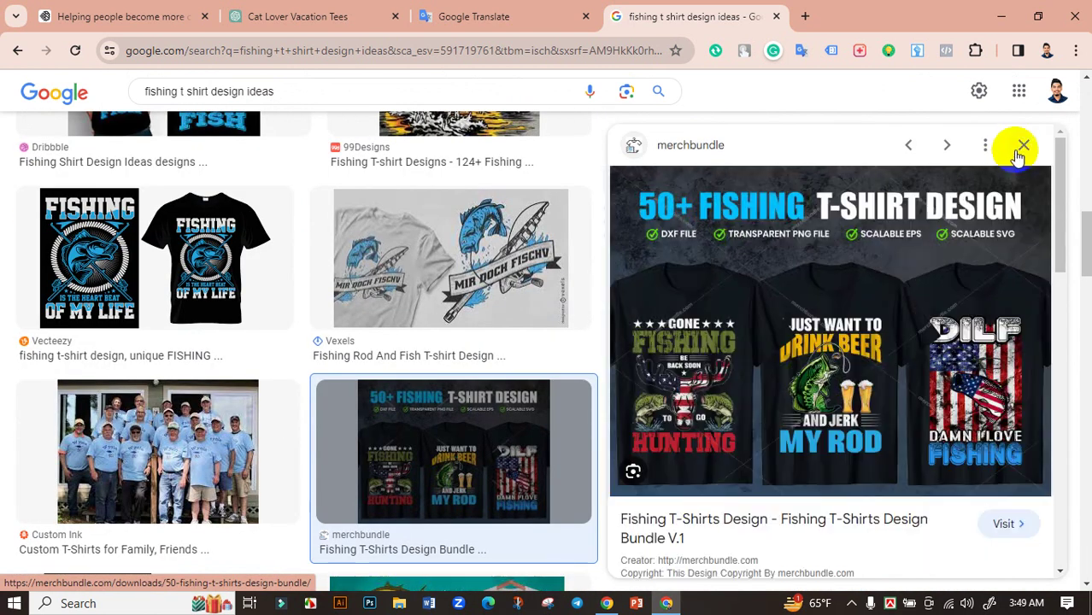
left_click(1022, 145)
scroll(317, 353, "down", 3)
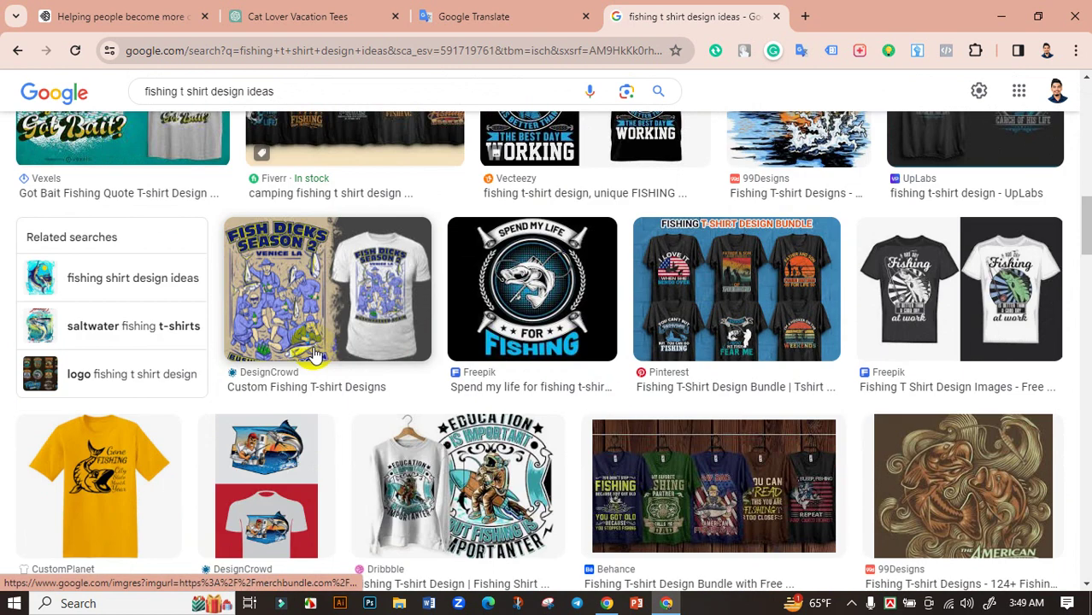
left_click(461, 307)
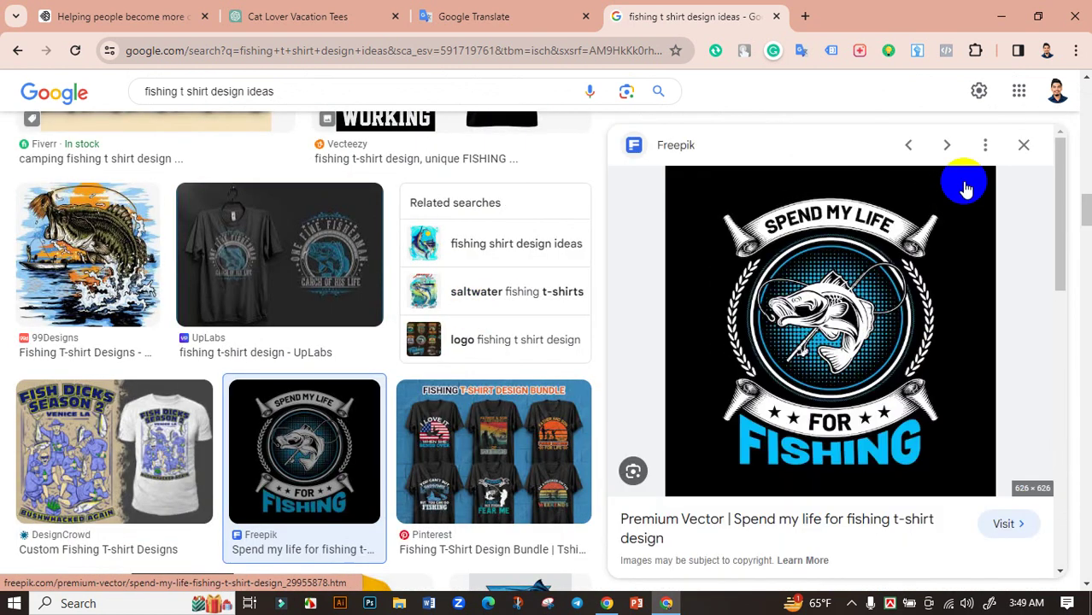
left_click(1024, 144)
Preview the 'Education is important' and 'My best buddy lets go fishing' designs, then return to Ideogram.
scroll(381, 346, "down", 1)
scroll(393, 376, "down", 1)
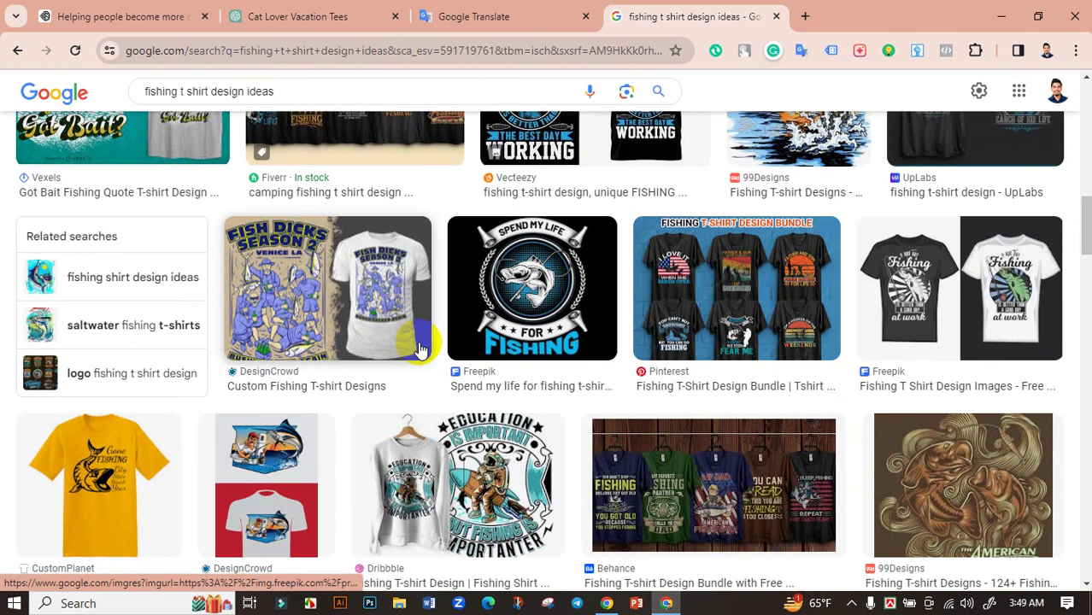
scroll(410, 414, "down", 1)
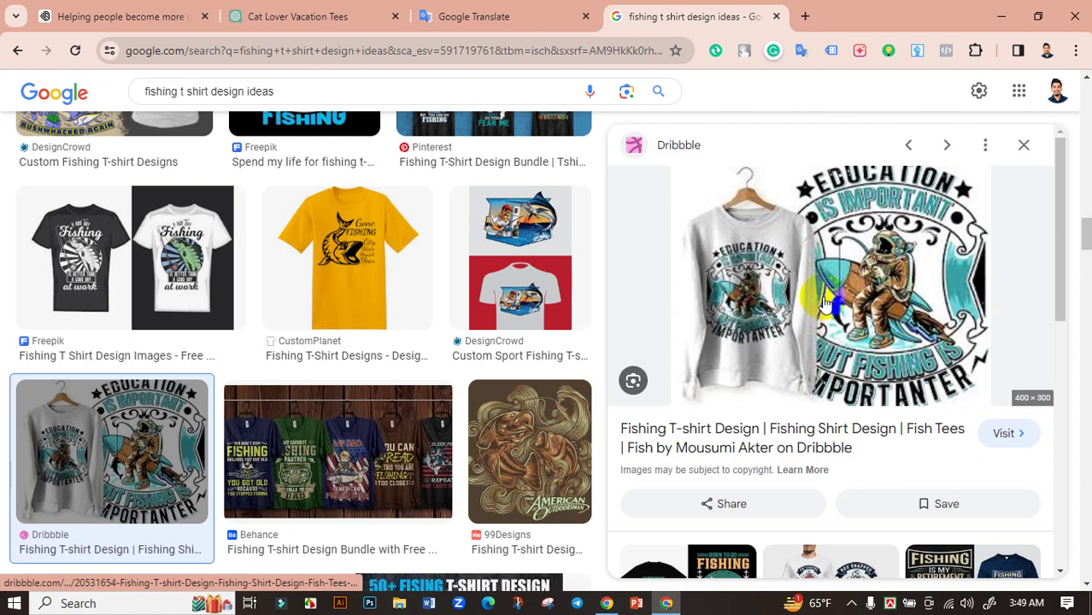
left_click(1023, 145)
scroll(275, 391, "down", 4)
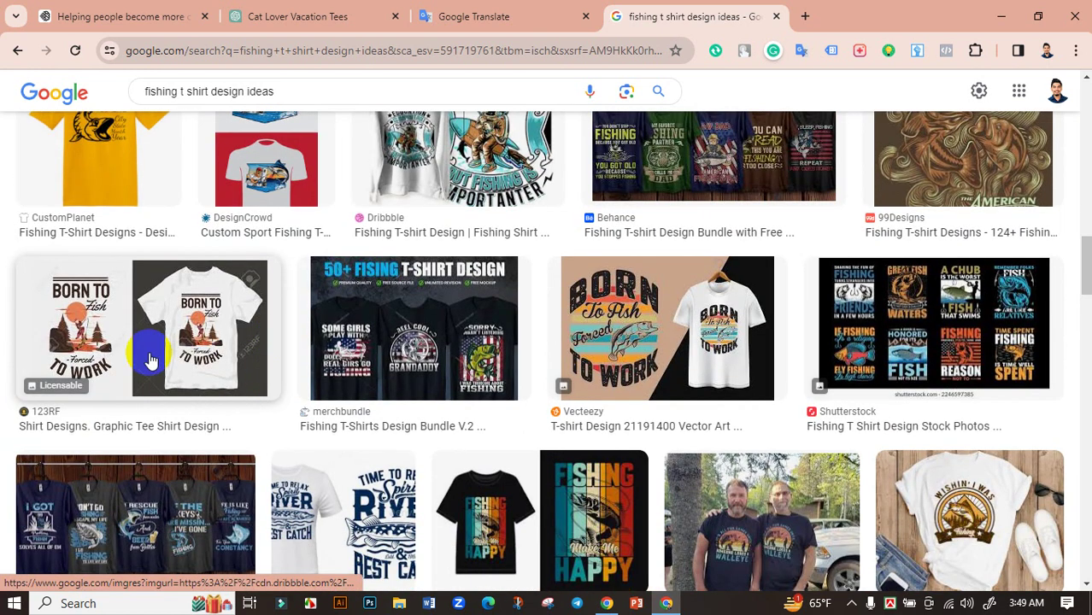
scroll(153, 355, "down", 3)
scroll(351, 343, "up", 2)
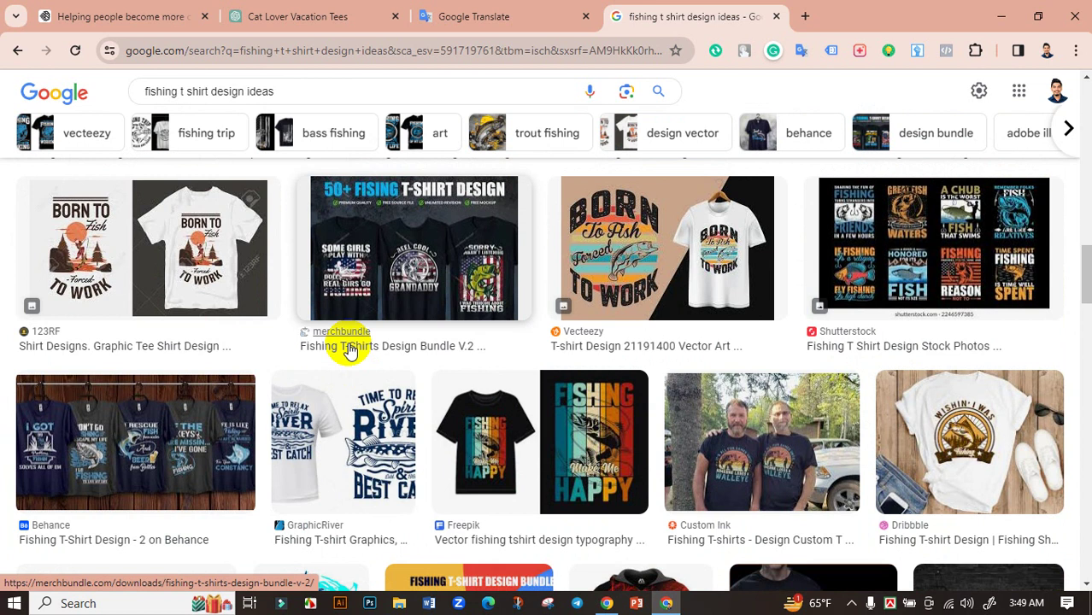
scroll(349, 350, "down", 4)
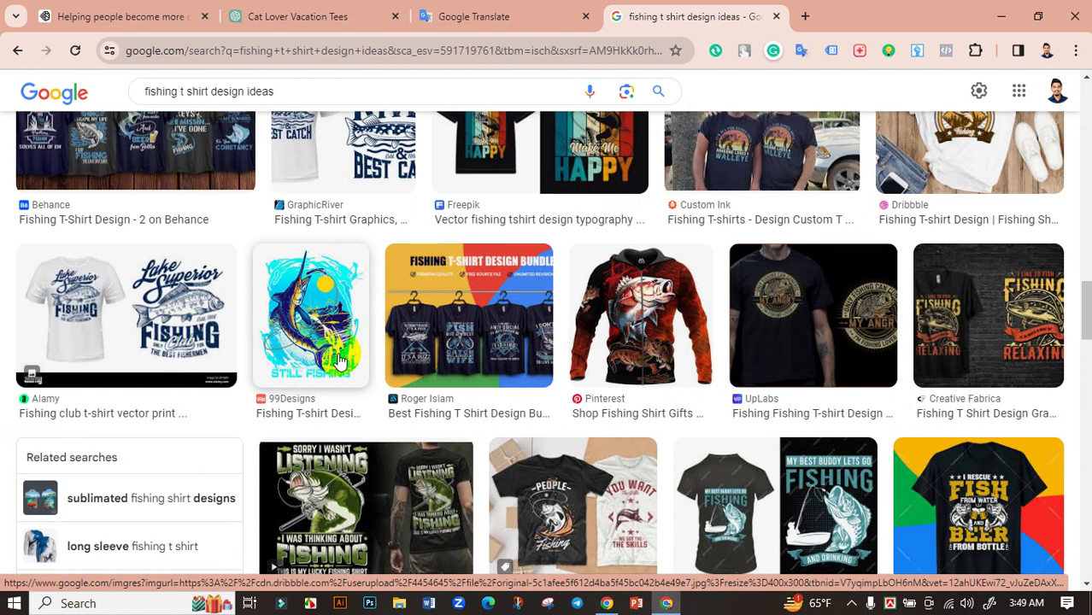
scroll(340, 361, "down", 2)
left_click(736, 355)
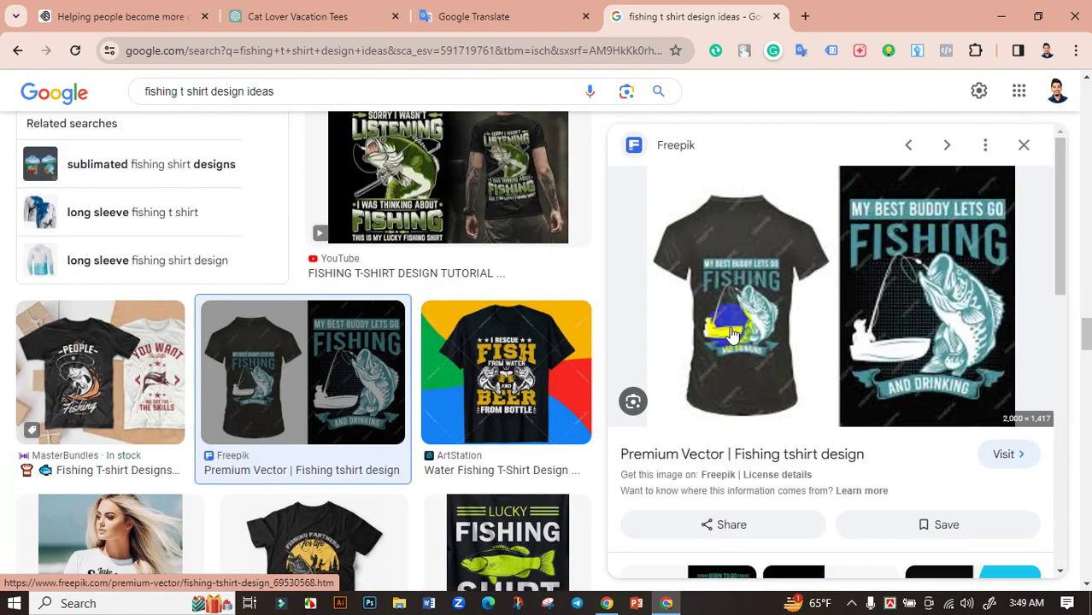
left_click(1022, 148)
left_click(161, 16)
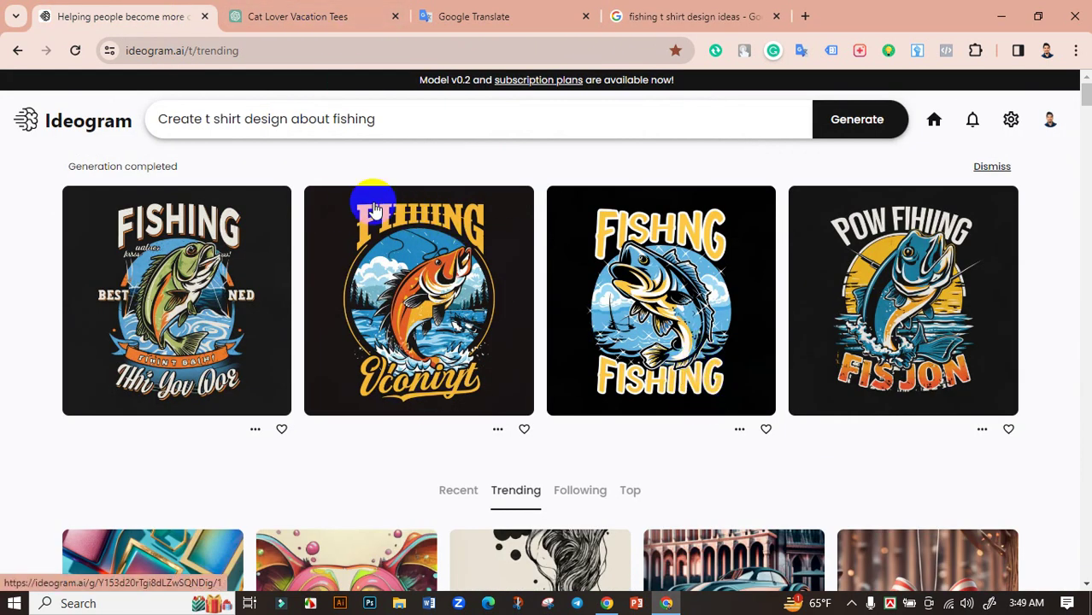
In ChatGPT, copy the earlier prompt asking for 40 fishing-lover t-shirt texts.
left_click(289, 16)
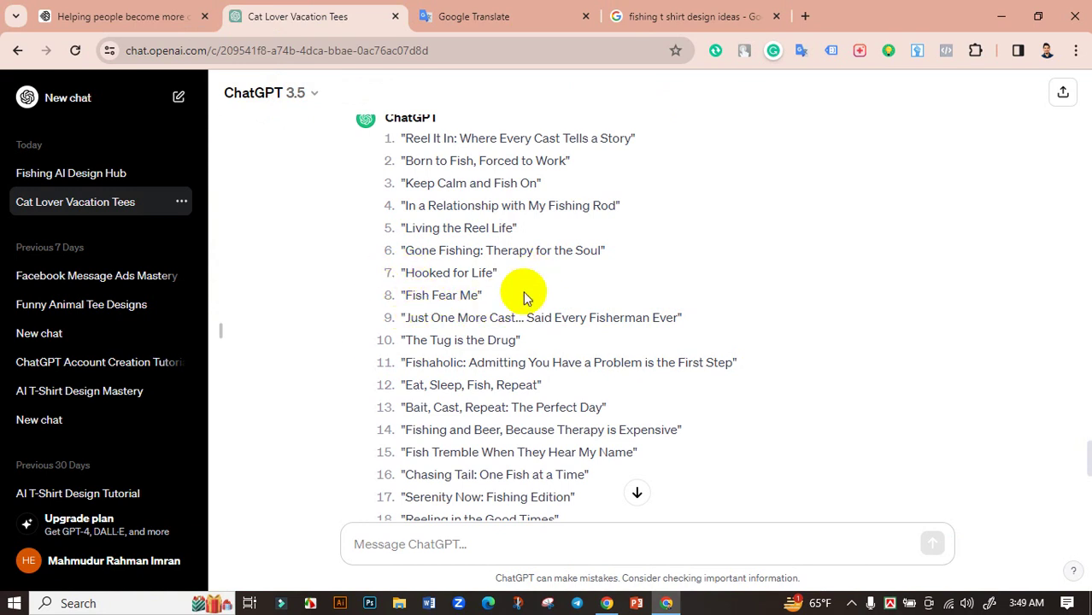
scroll(523, 297, "down", 1)
scroll(470, 419, "down", 2)
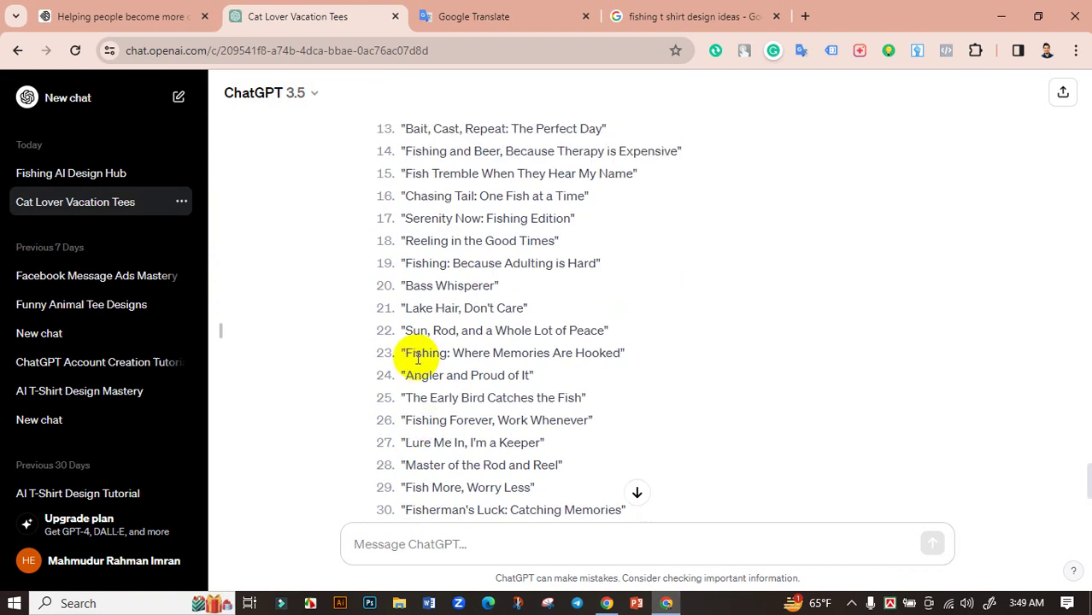
scroll(402, 333, "up", 5)
left_click_drag(632, 382, 389, 382)
key("ctrl+c")
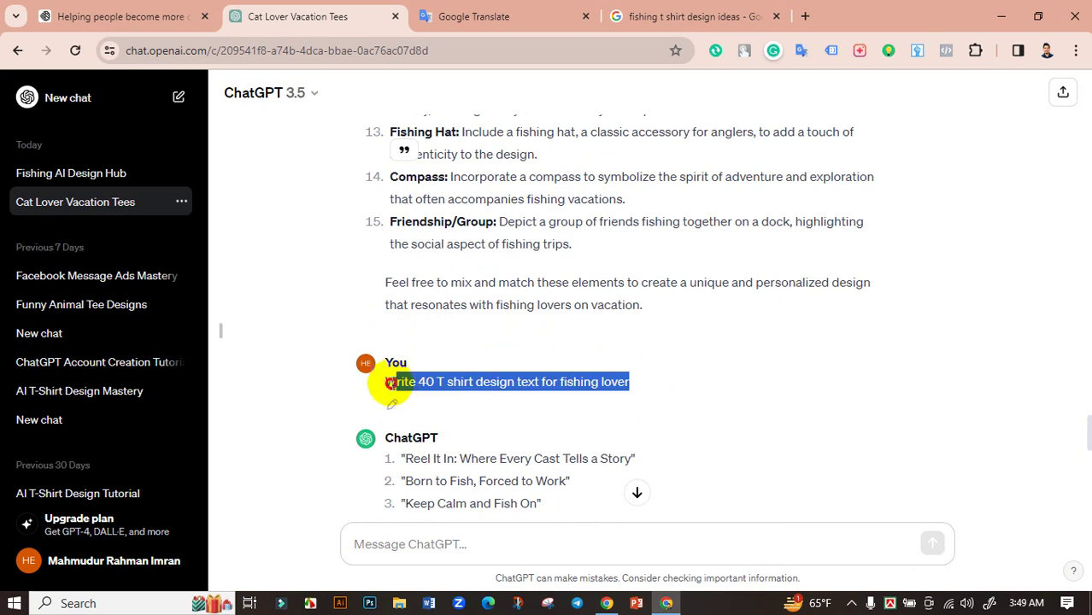
right_click(417, 381)
left_click(492, 139)
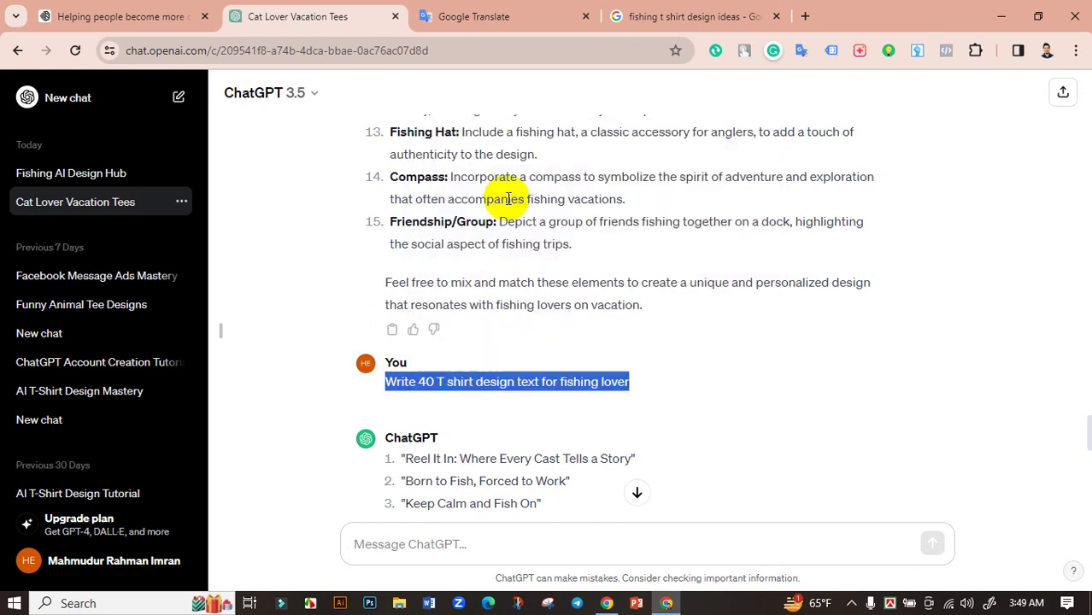
Paste the prompt into a new message, change 40 to 100, and send it.
scroll(547, 341, "down", 5)
scroll(547, 393, "down", 4)
left_click(444, 547)
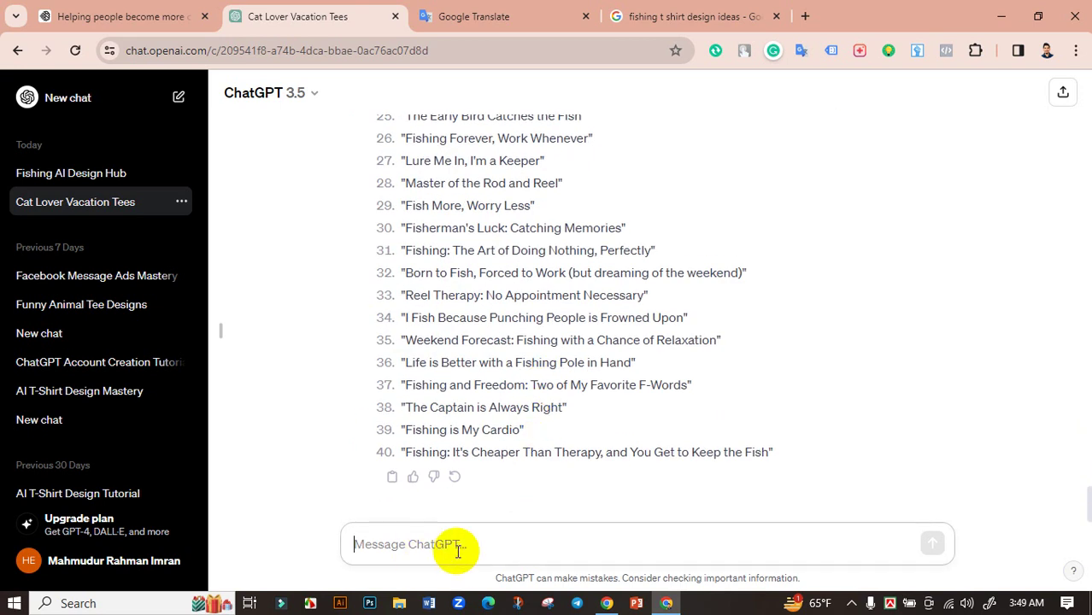
key("ctrl+v")
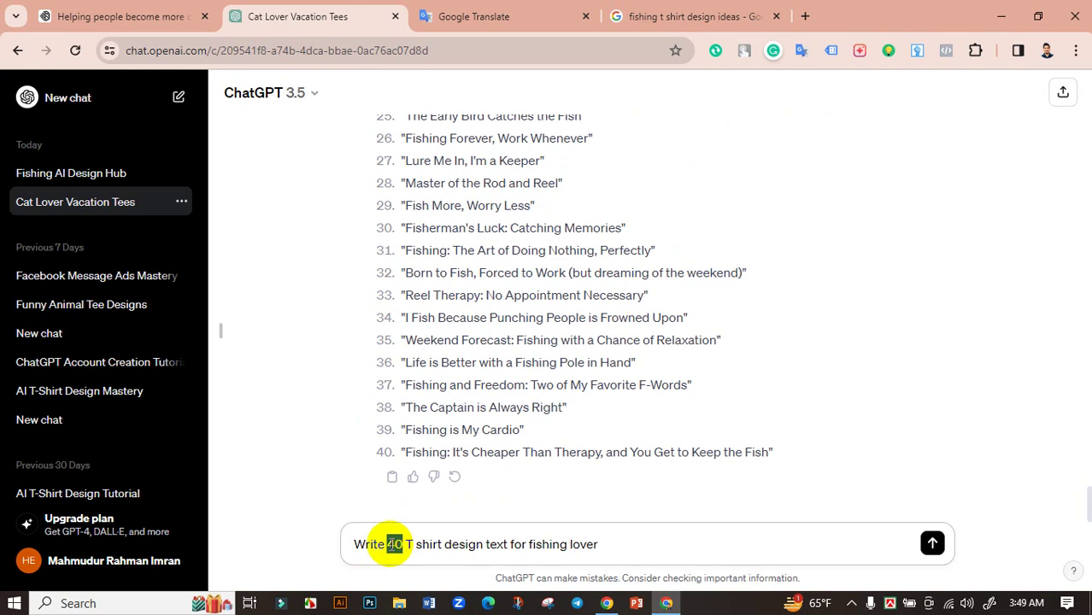
type("100")
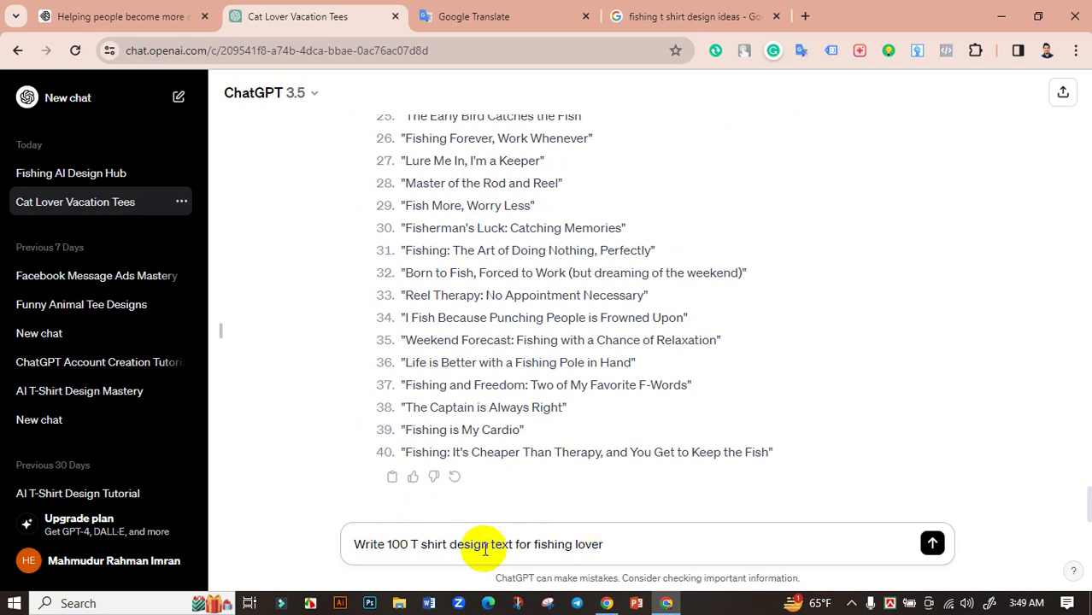
left_click(931, 544)
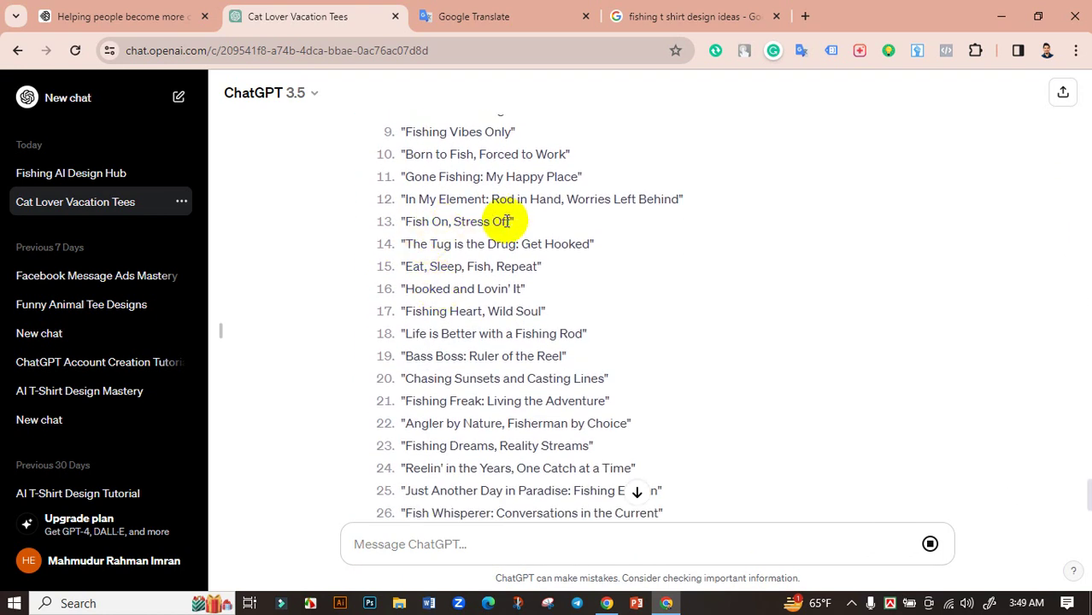
Scroll through ChatGPT's 100 fishing slogans down to 'Fishing Frenzy: Chasing the Big One' and back up.
scroll(574, 274, "down", 3)
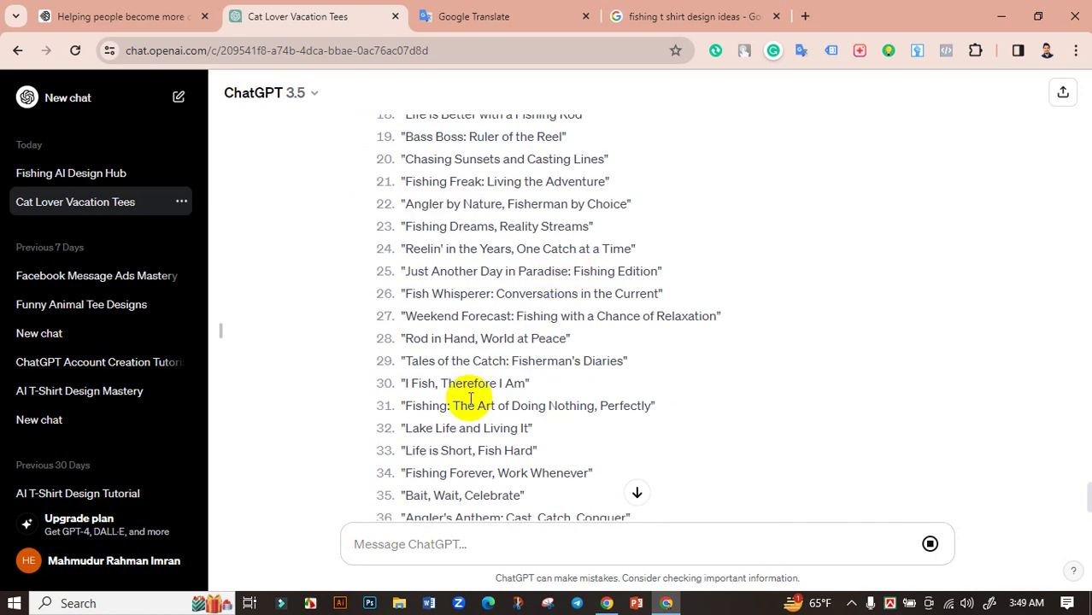
scroll(513, 381, "down", 1)
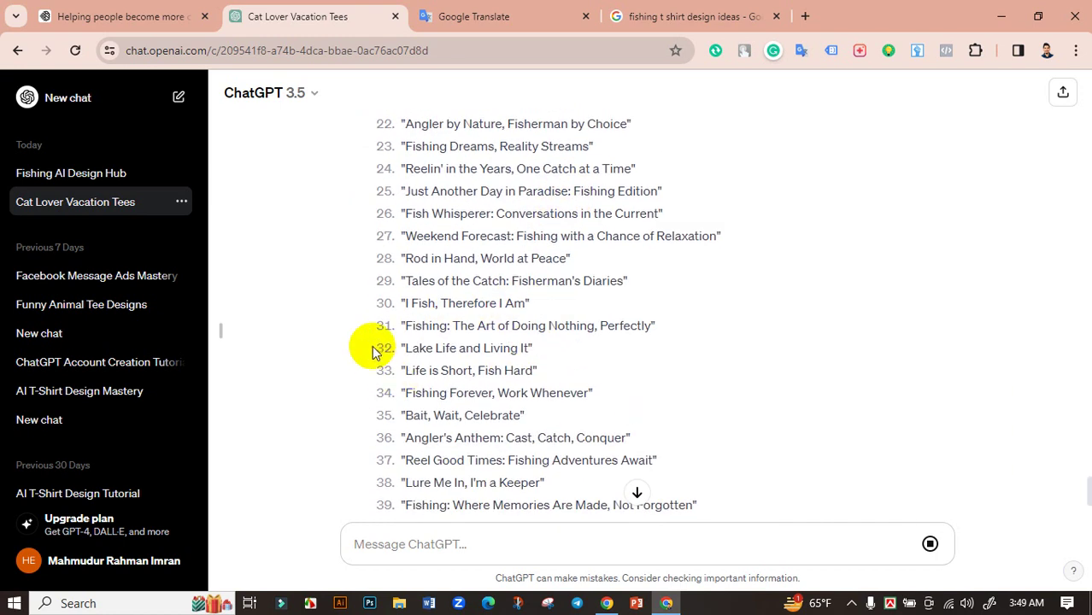
scroll(530, 329, "down", 2)
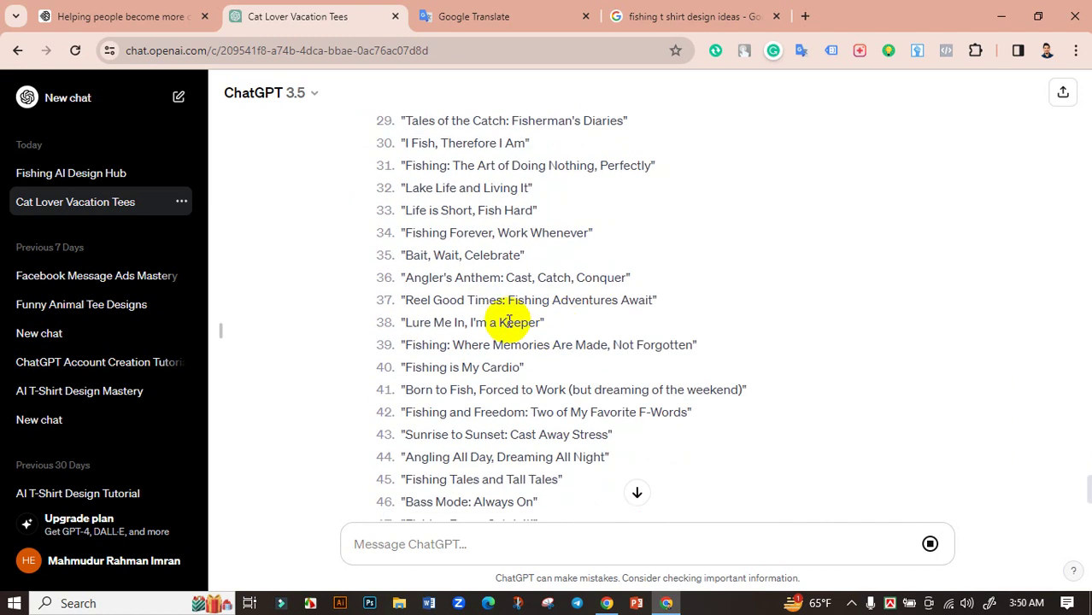
scroll(478, 312, "down", 1)
scroll(453, 310, "down", 1)
scroll(438, 310, "down", 2)
scroll(439, 310, "down", 2)
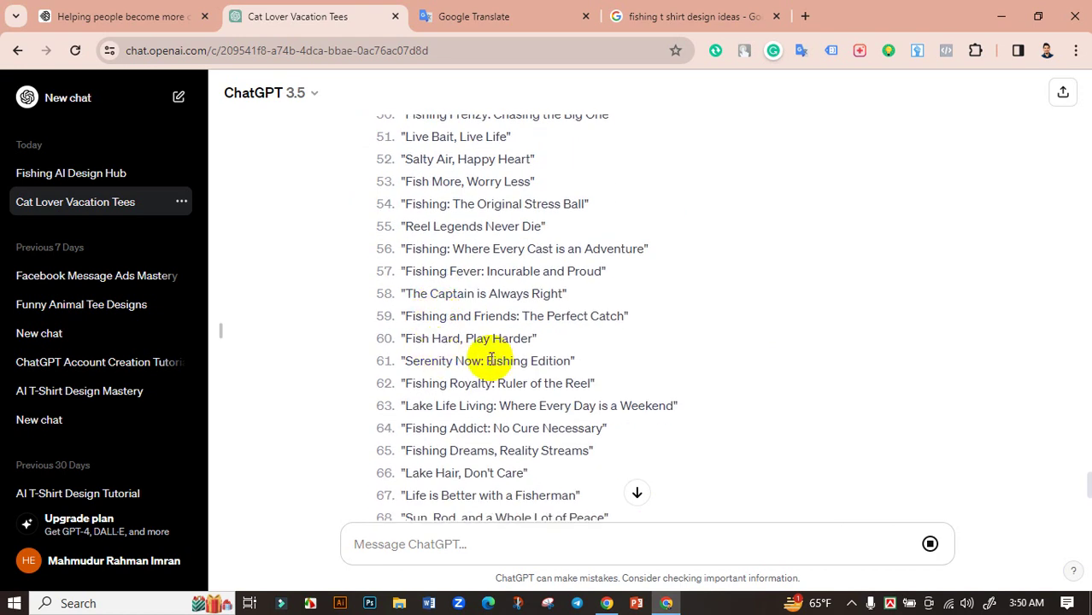
scroll(491, 362, "down", 1)
scroll(491, 362, "down", 1)
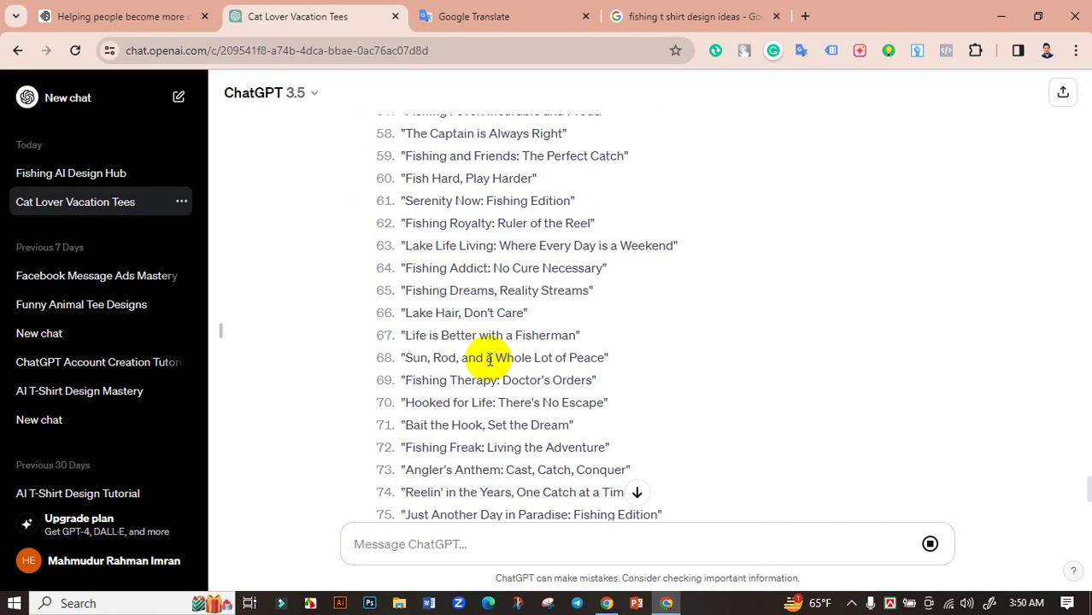
scroll(465, 350, "down", 3)
scroll(453, 338, "down", 1)
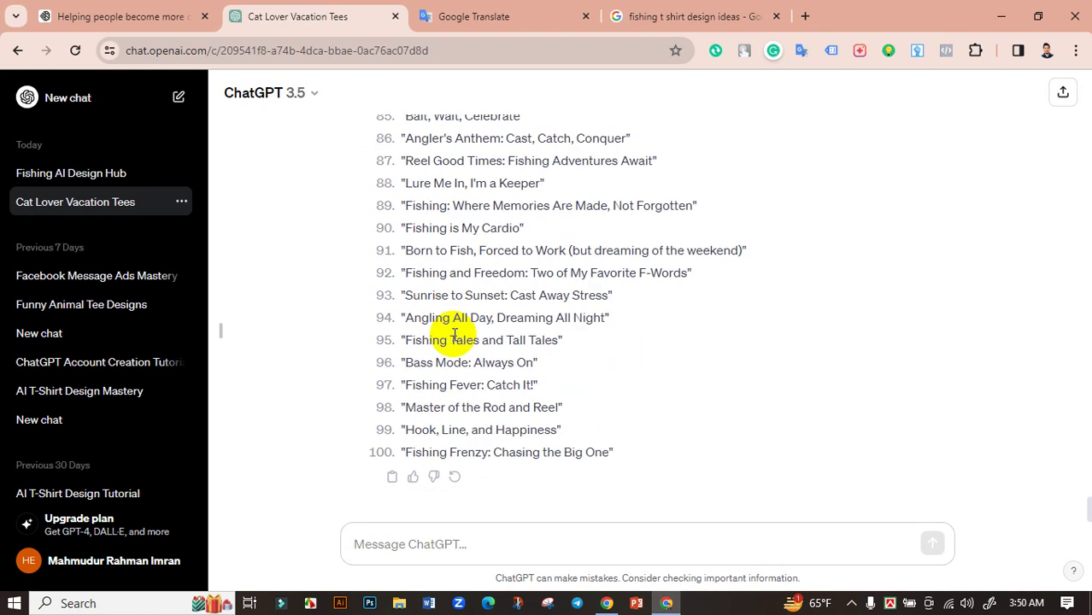
scroll(288, 314, "up", 4)
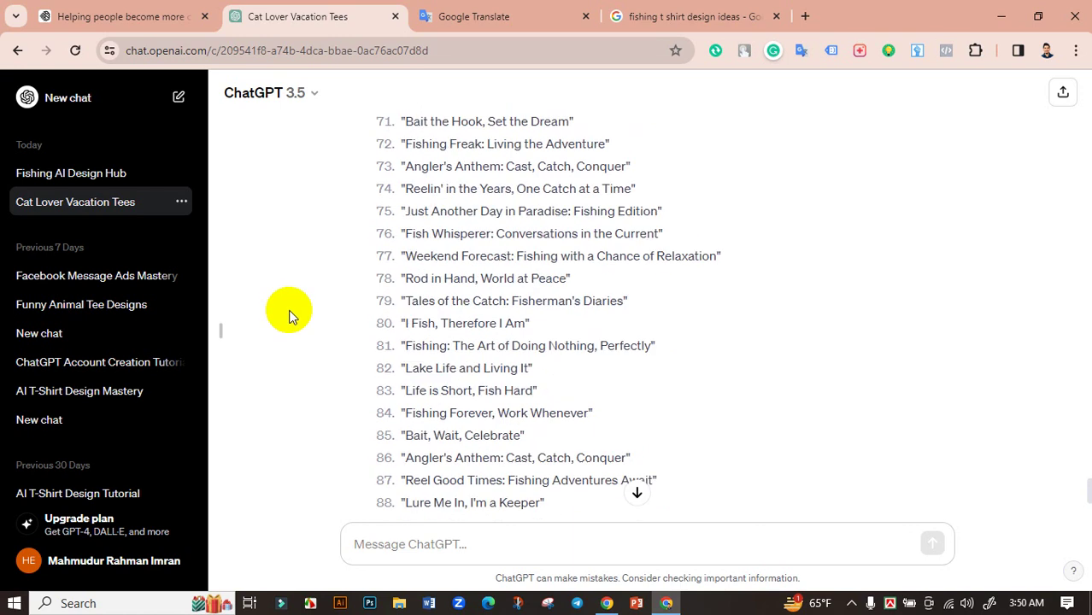
scroll(334, 300, "up", 4)
scroll(359, 285, "up", 4)
scroll(360, 280, "down", 5)
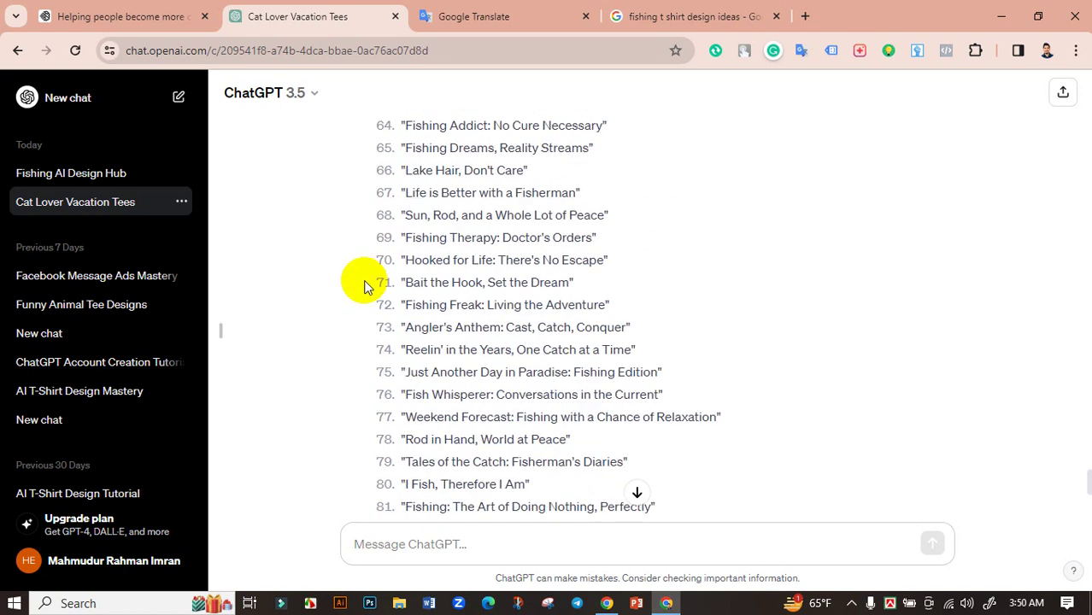
scroll(364, 285, "down", 5)
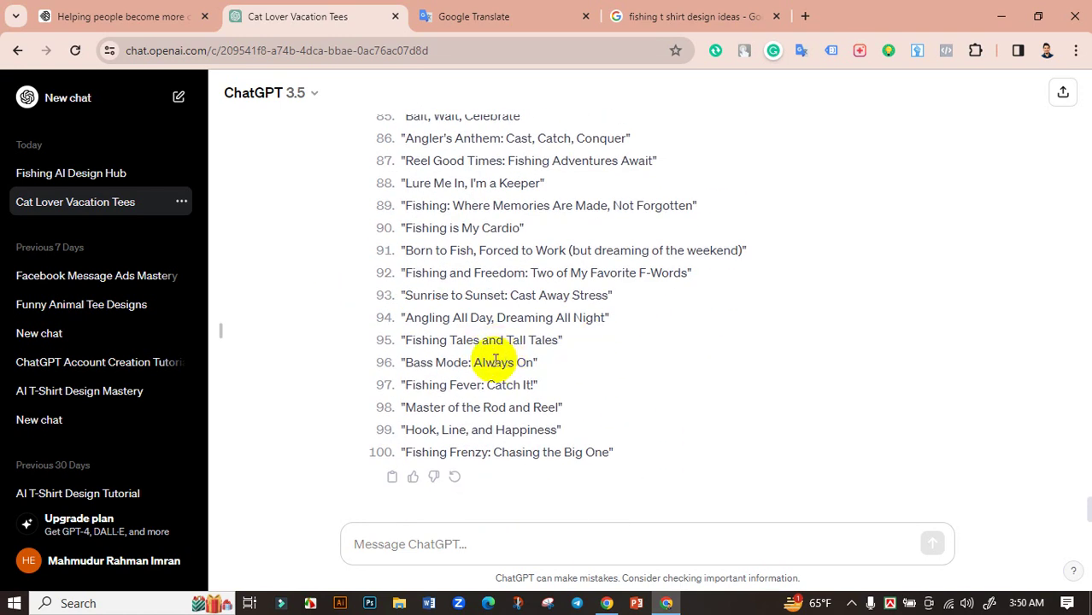
scroll(354, 292, "up", 4)
scroll(356, 289, "up", 5)
scroll(355, 288, "up", 4)
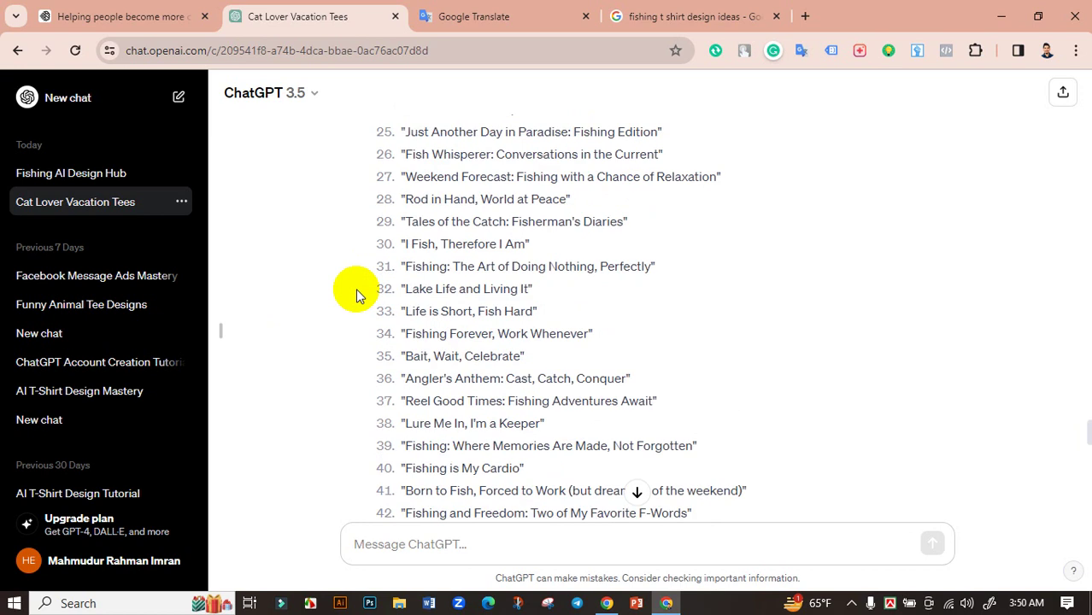
scroll(346, 295, "up", 3)
scroll(344, 291, "up", 2)
scroll(343, 291, "up", 4)
scroll(343, 292, "up", 1)
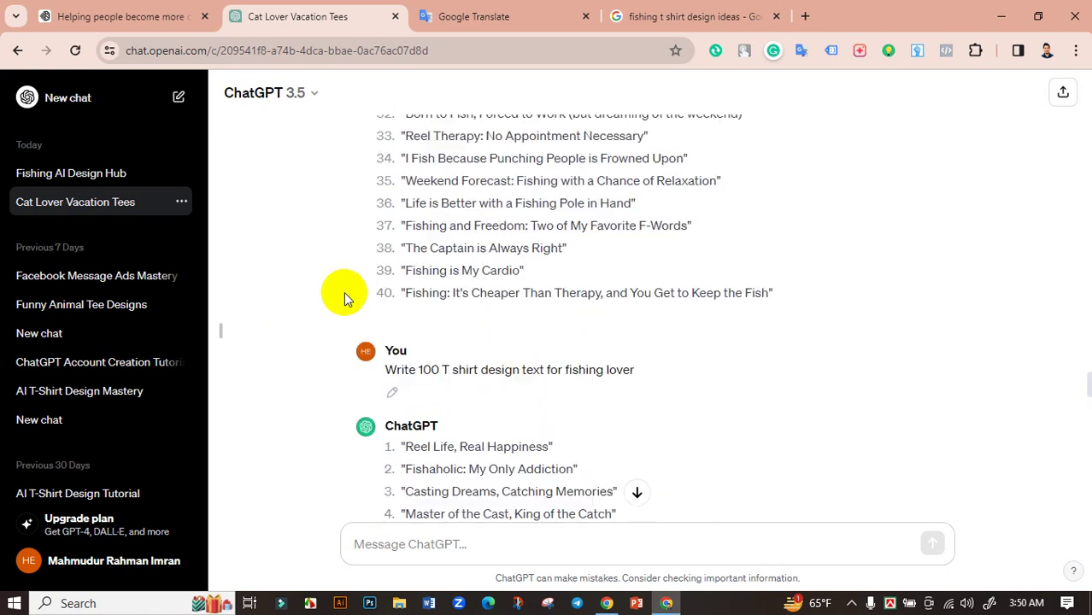
scroll(344, 291, "up", 2)
scroll(343, 291, "up", 4)
left_click(119, 16)
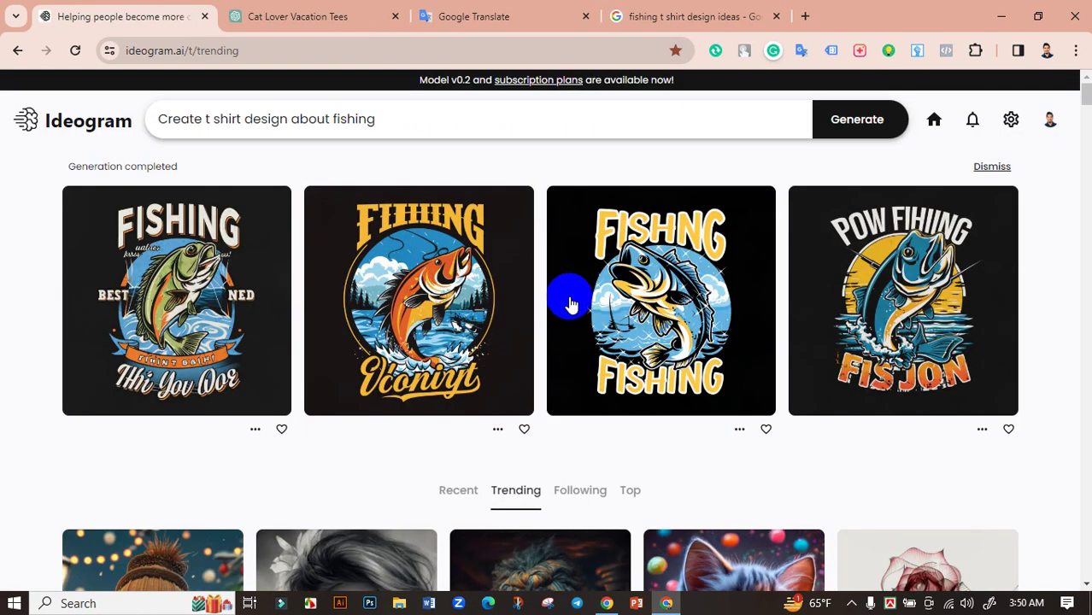